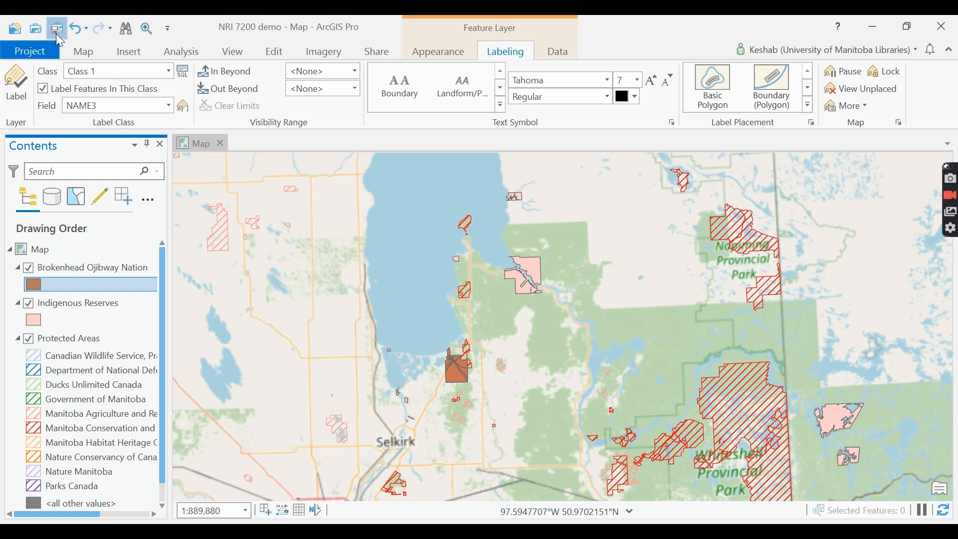
Save the project and create a new layout with the ANSI portrait Letter 8.5" × 11" page size
left_click(57, 34)
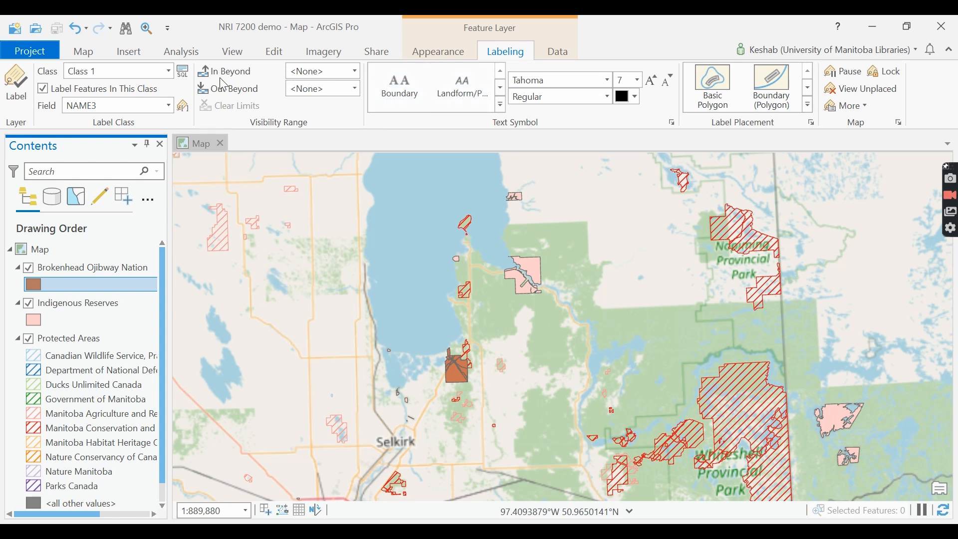
left_click(148, 54)
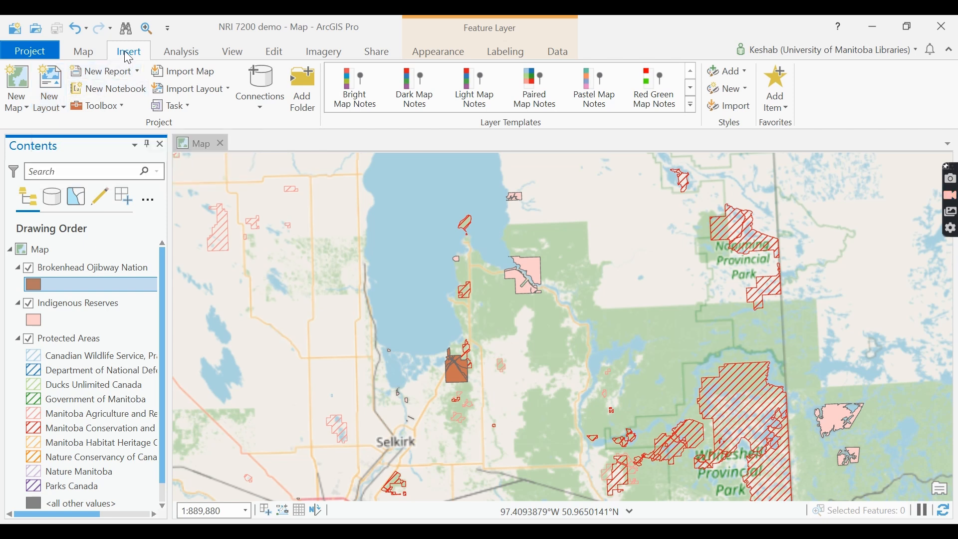
left_click(58, 109)
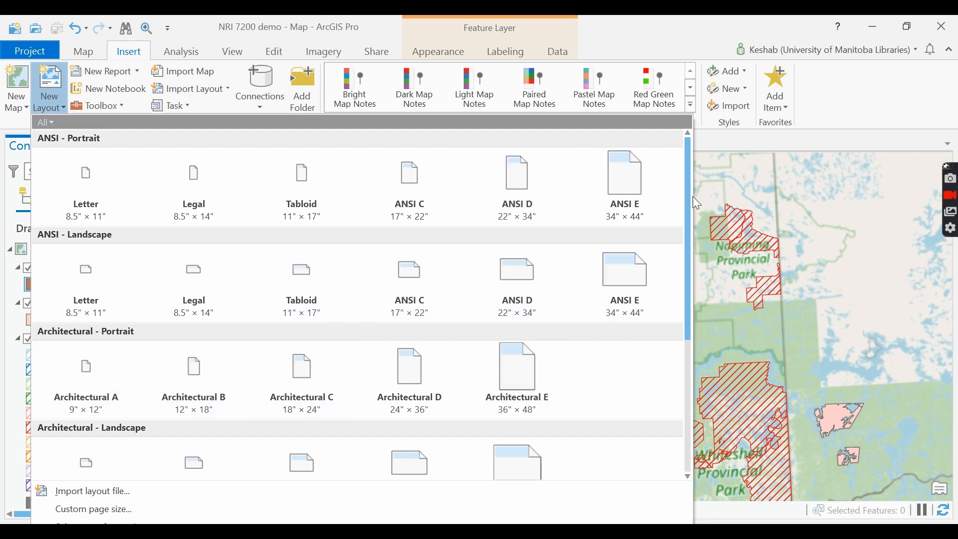
left_click_drag(687, 199, 652, 363)
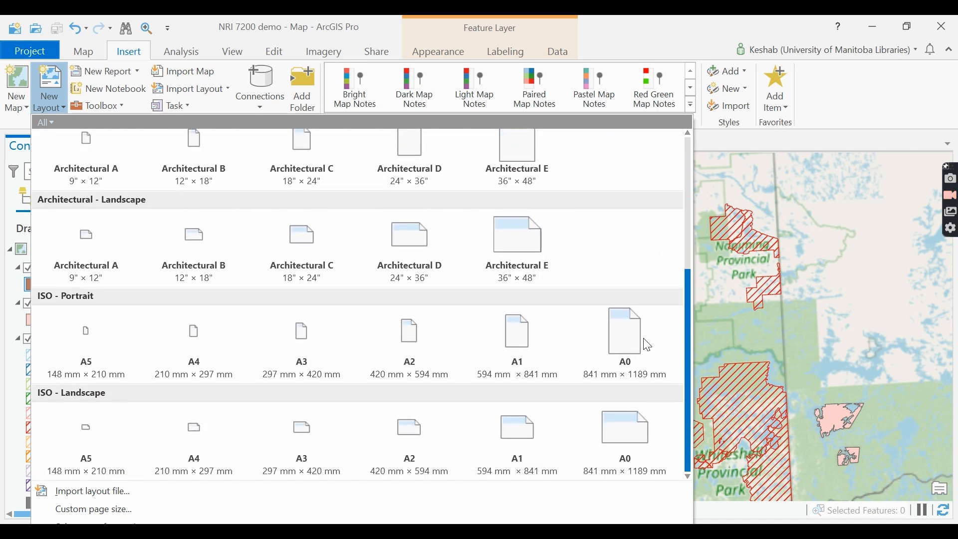
left_click_drag(647, 344, 662, 194)
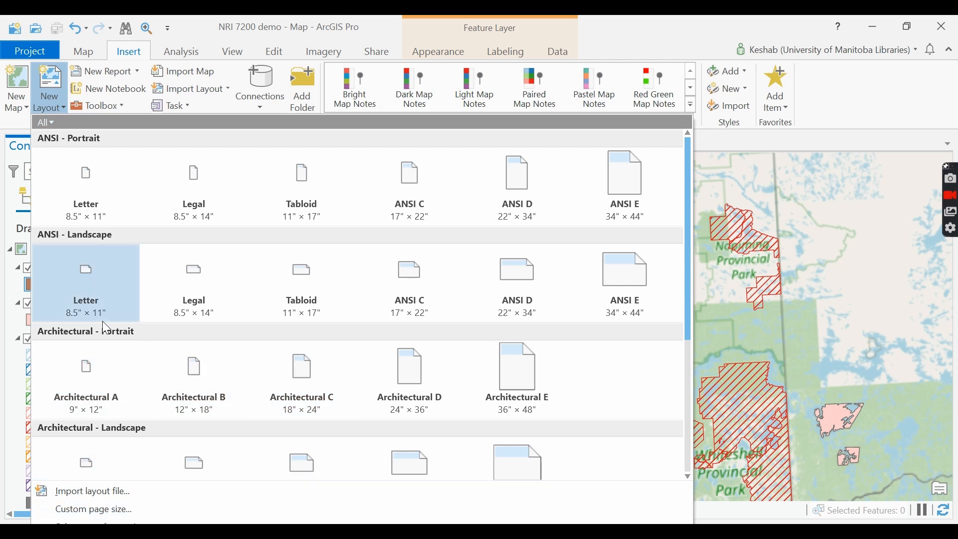
left_click(86, 179)
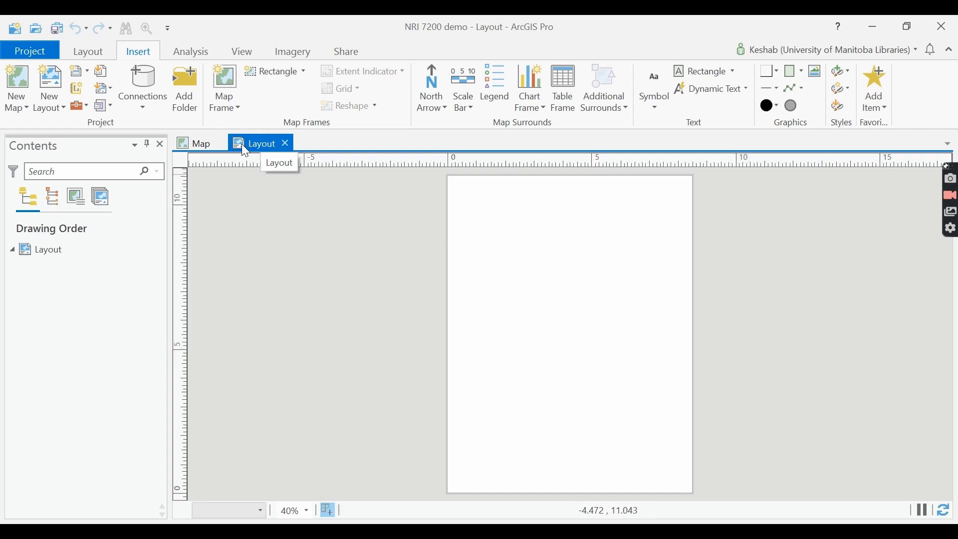
Insert a rectangular map frame using the map's 1:889,880 extent, drawn over the whole layout page
left_click(203, 144)
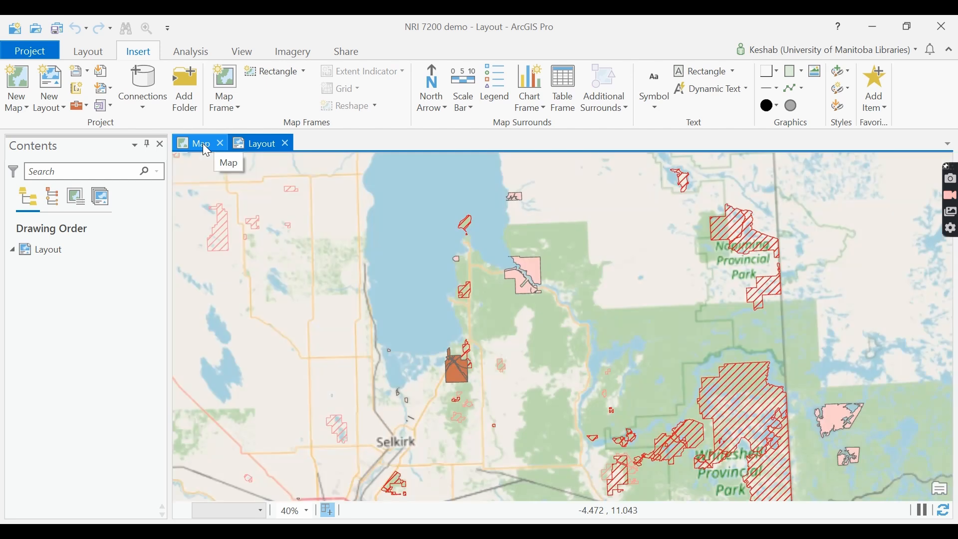
left_click(260, 143)
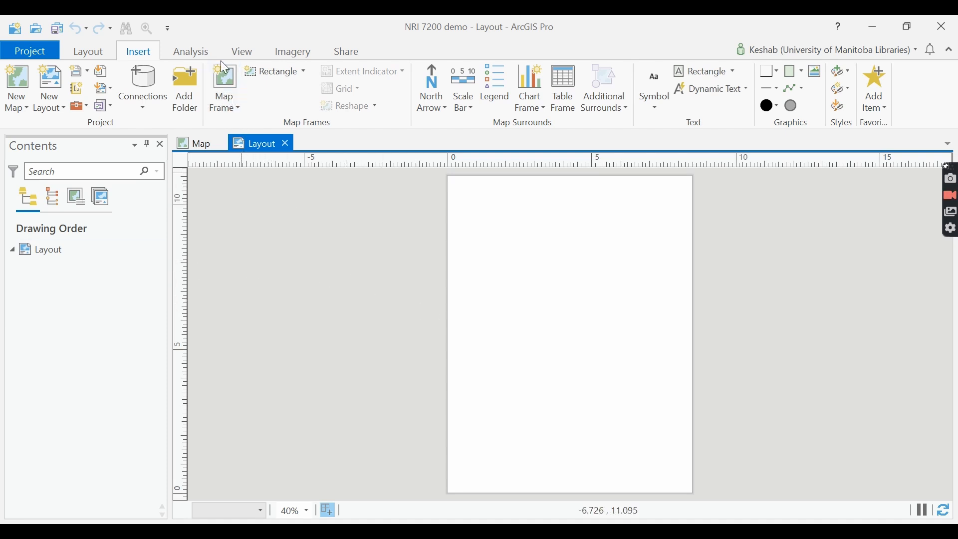
left_click(306, 72)
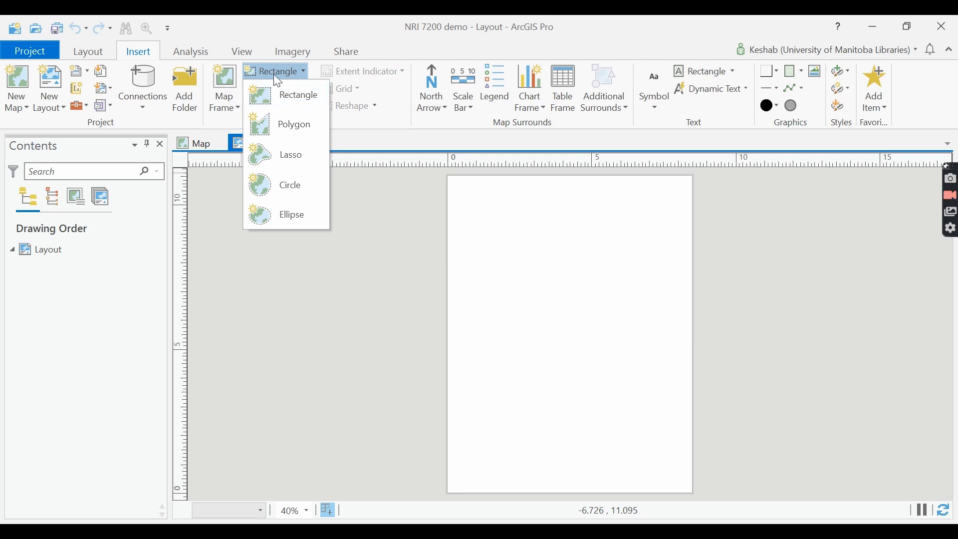
left_click(291, 94)
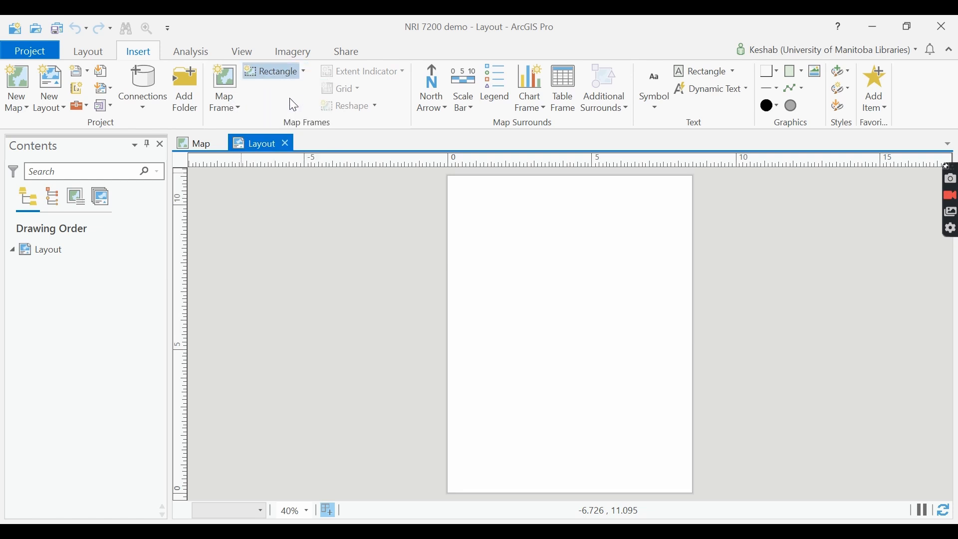
left_click(239, 110)
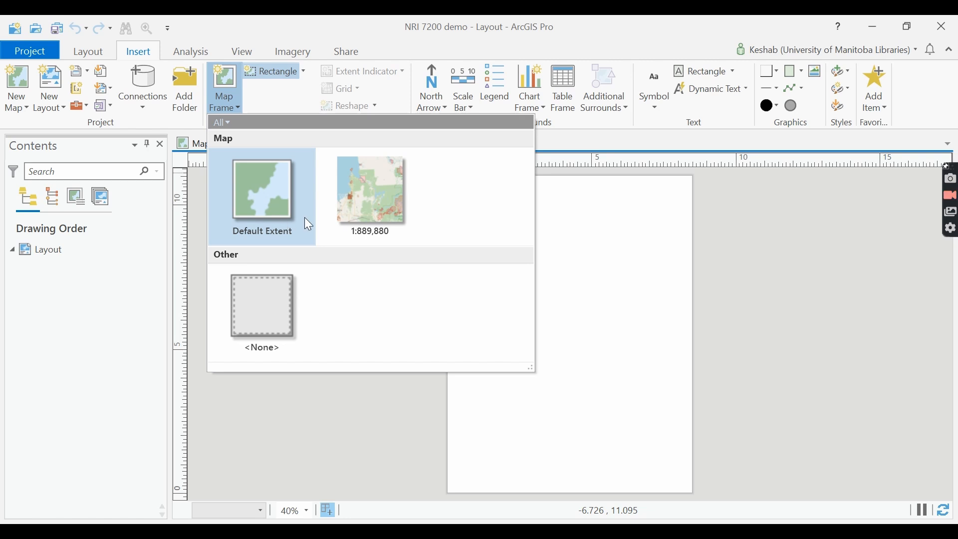
left_click(371, 189)
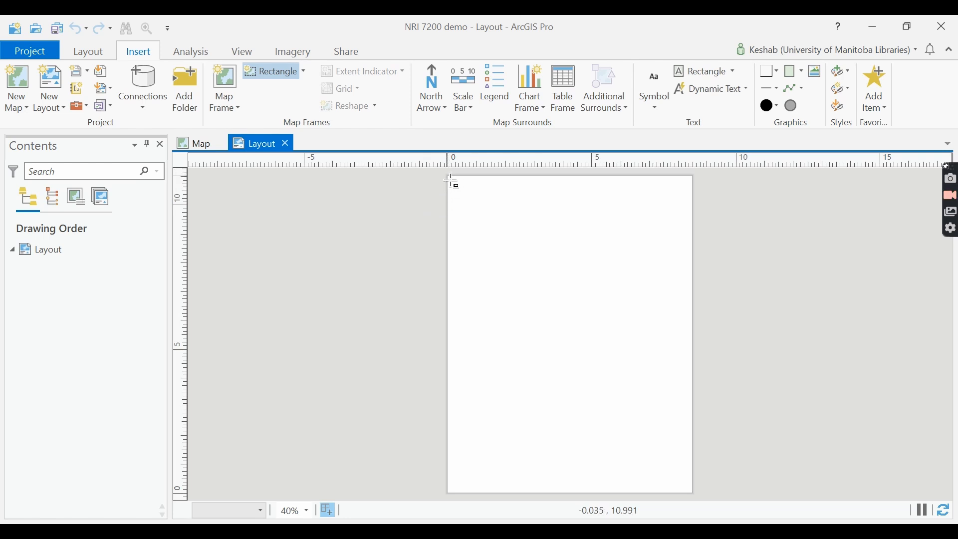
left_click_drag(451, 180, 693, 493)
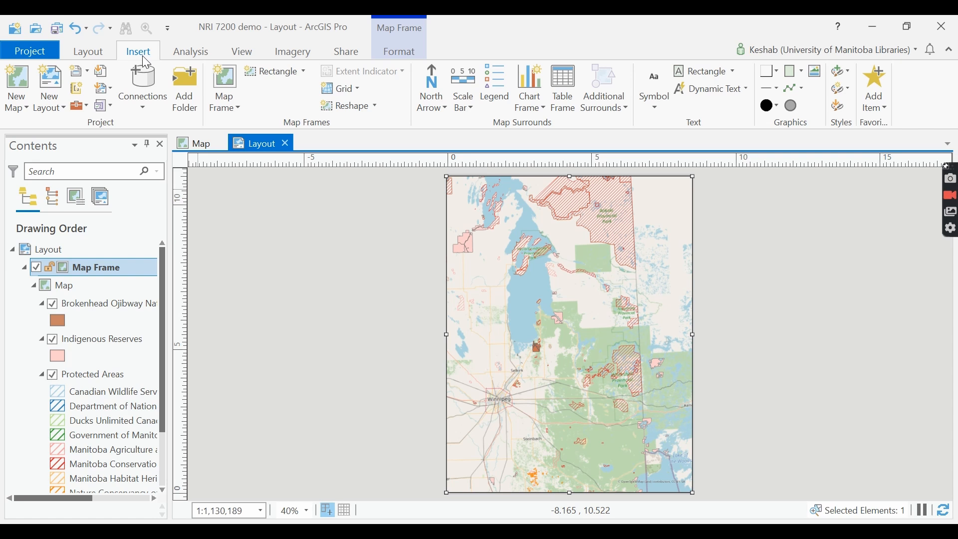
Move the map frame slightly so its edges line up with the layout page
left_click(399, 53)
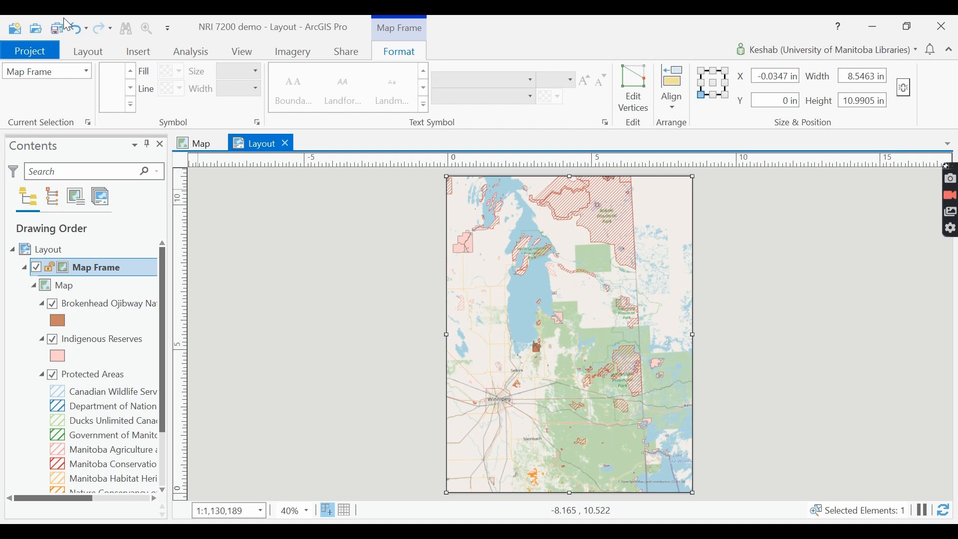
left_click(102, 46)
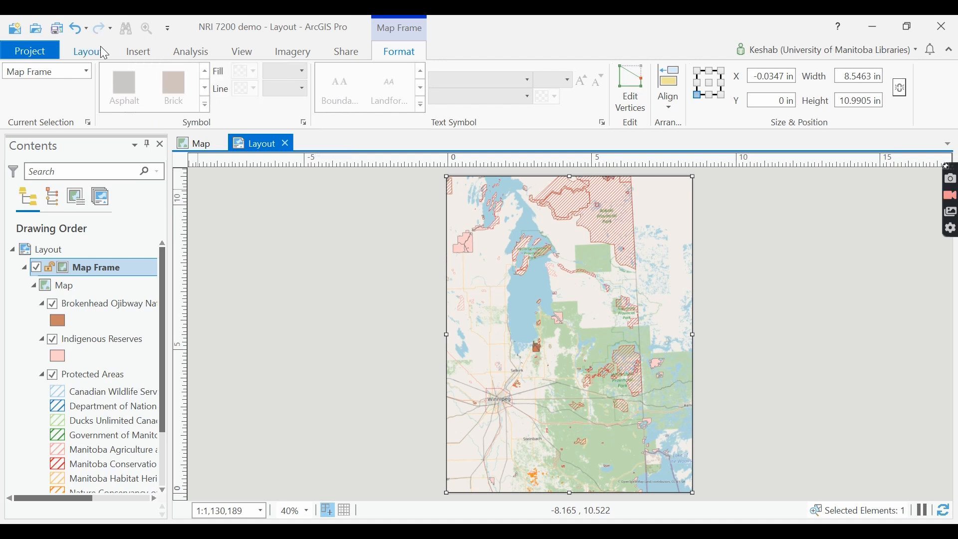
left_click(135, 53)
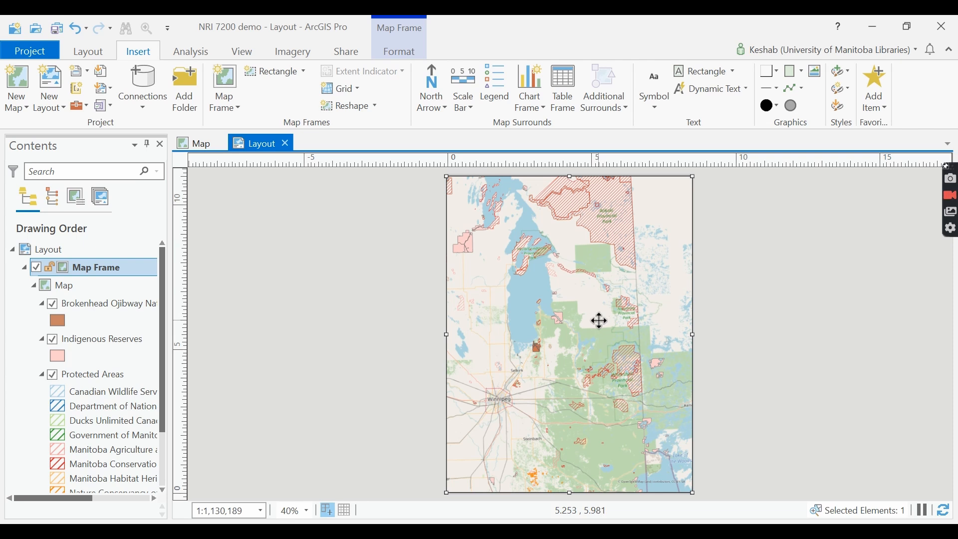
mouse_move(572, 314)
left_mouse_down()
mouse_move(597, 319)
mouse_move(574, 308)
left_mouse_up()
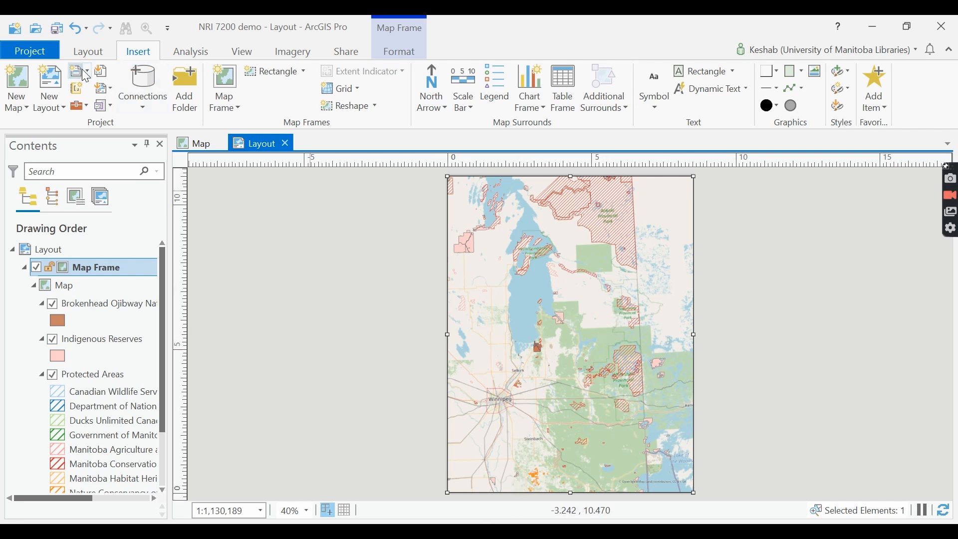
Activate the map frame and shift the map inside it so the Brokenhead Ojibway Nation area sits nearer the centre
left_click(95, 57)
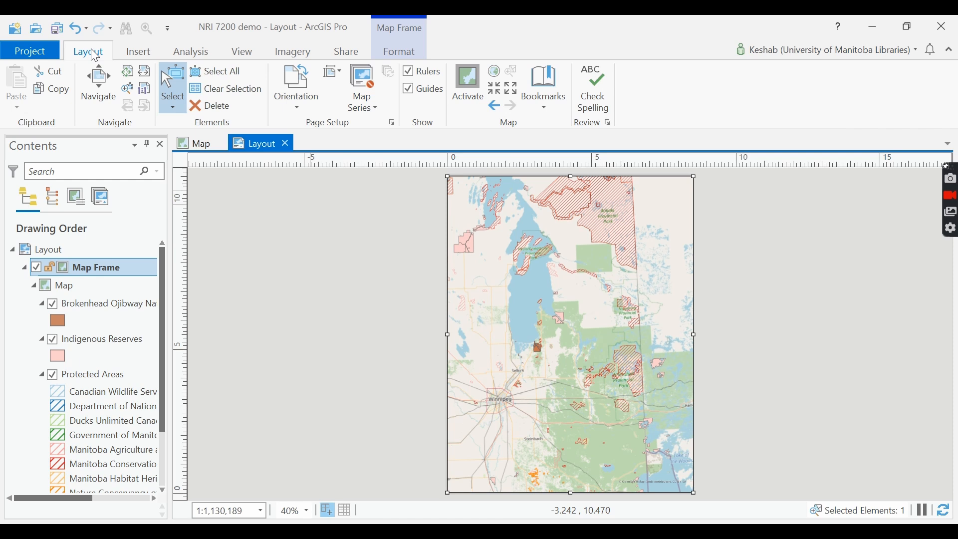
left_click(469, 84)
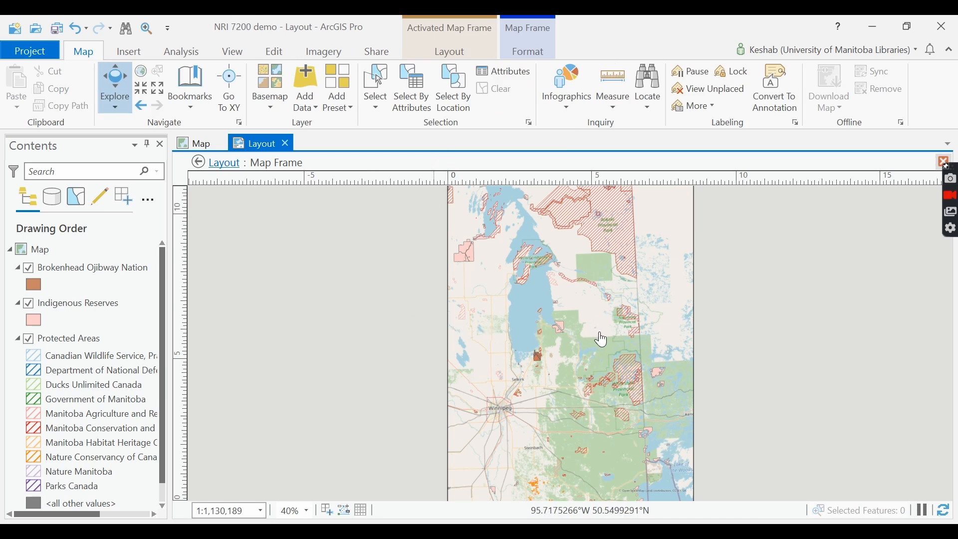
left_click_drag(602, 340, 626, 287)
left_click_drag(637, 330, 628, 313)
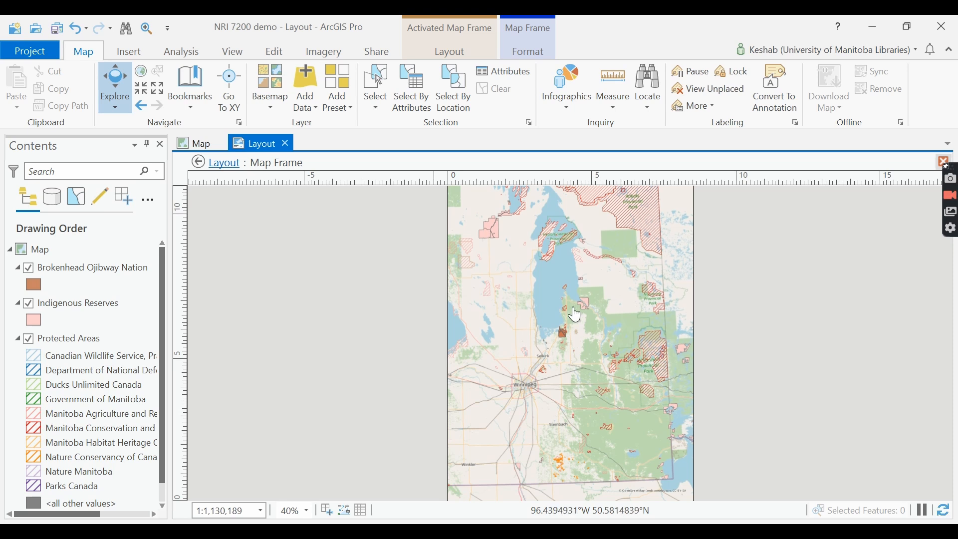
Zoom the activated map frame in on the area around Brokenhead Ojibway Nation, then return to the Explore tool
left_click(145, 25)
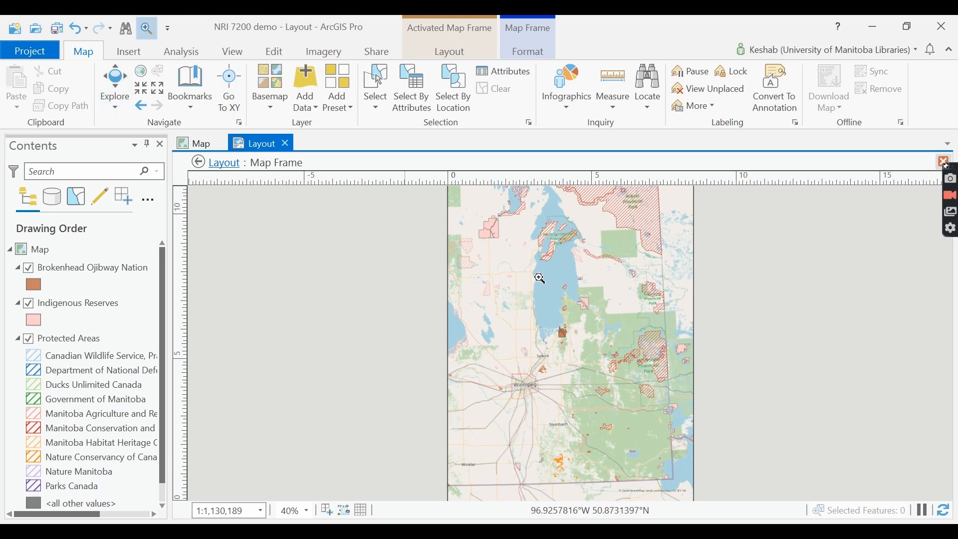
left_click_drag(501, 244, 646, 406)
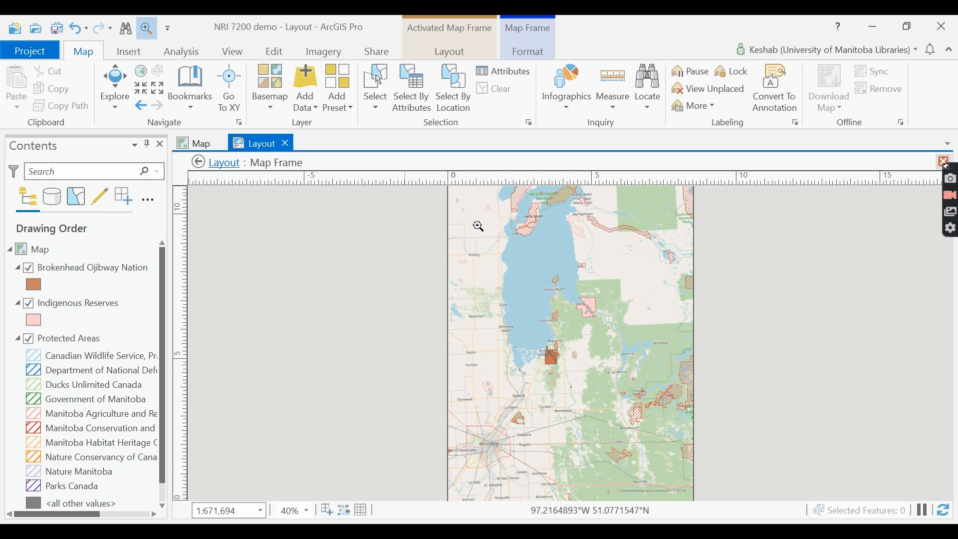
left_click_drag(474, 209, 664, 413)
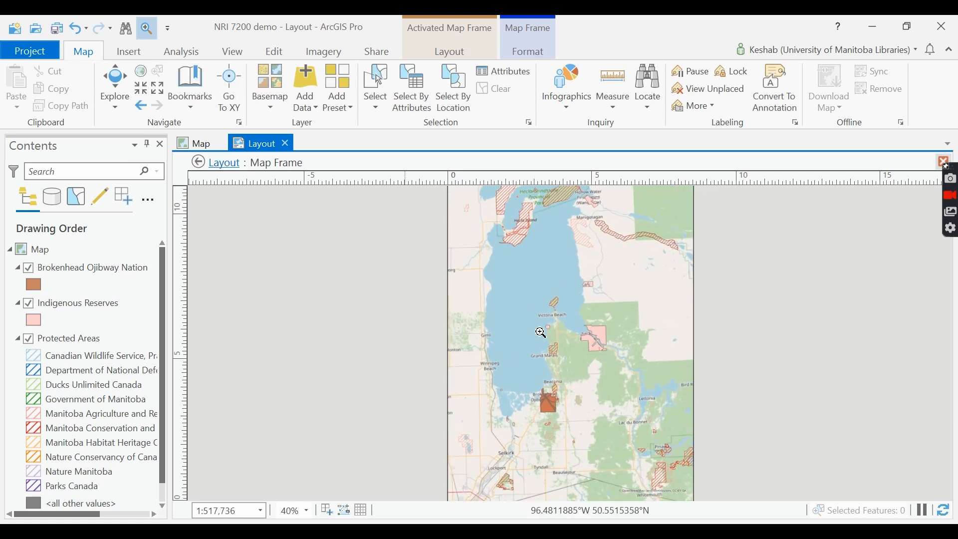
left_click_drag(459, 262, 637, 475)
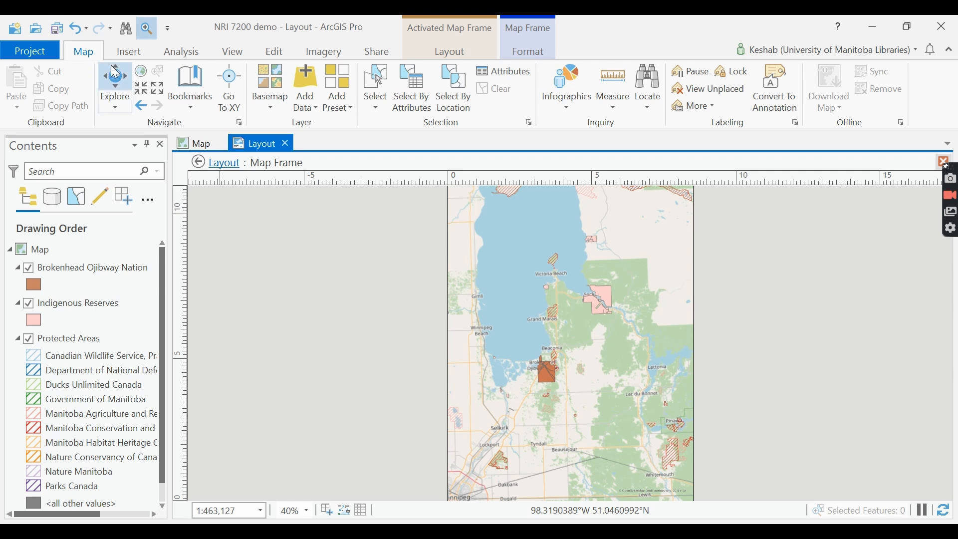
left_click(115, 82)
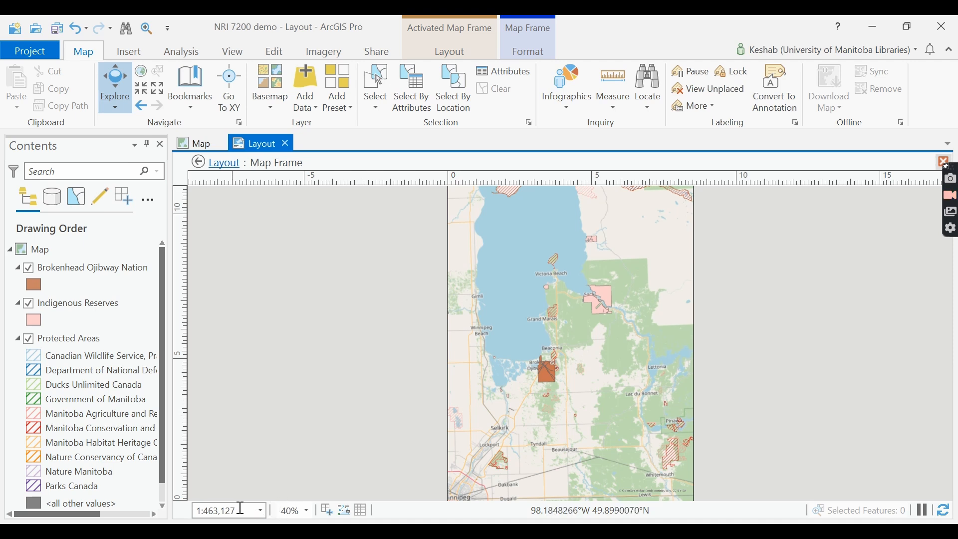
Try map frame scales of 1:500,000, 1:400,000 and 1:350,000
left_click(261, 510)
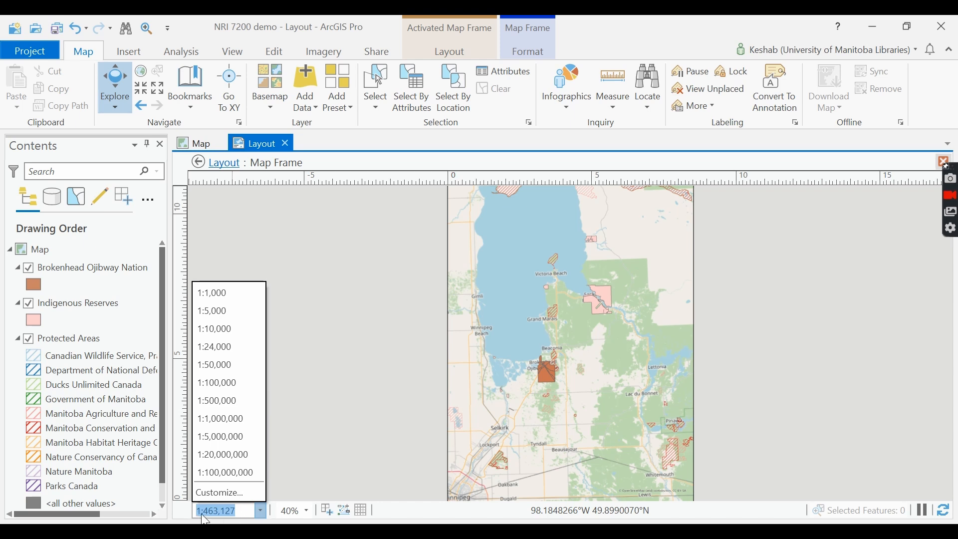
left_click(226, 401)
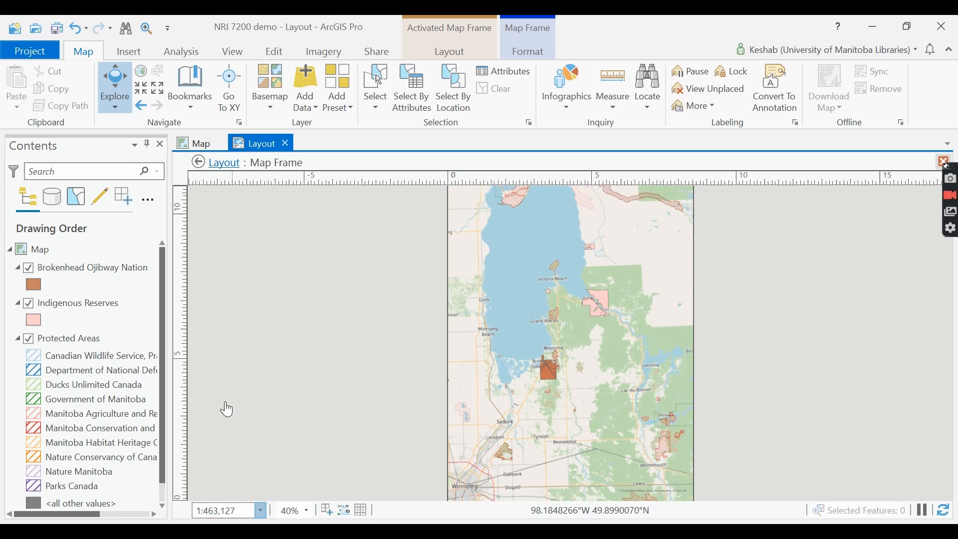
left_click(248, 511)
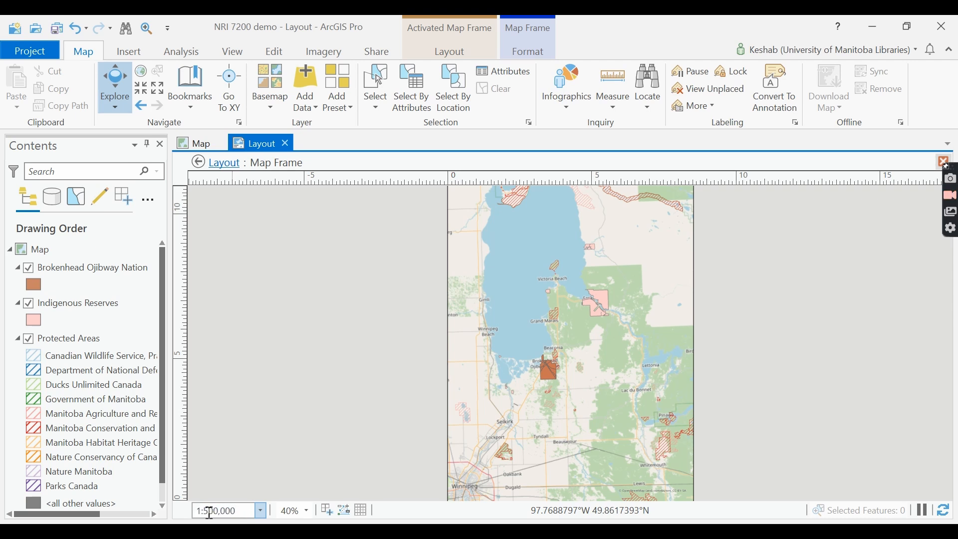
key("Return")
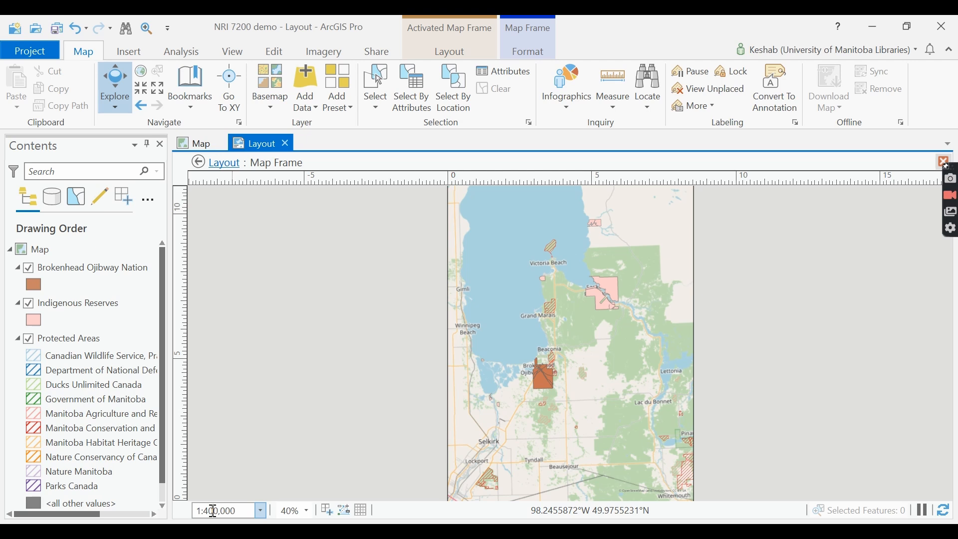
type("5")
key("Return")
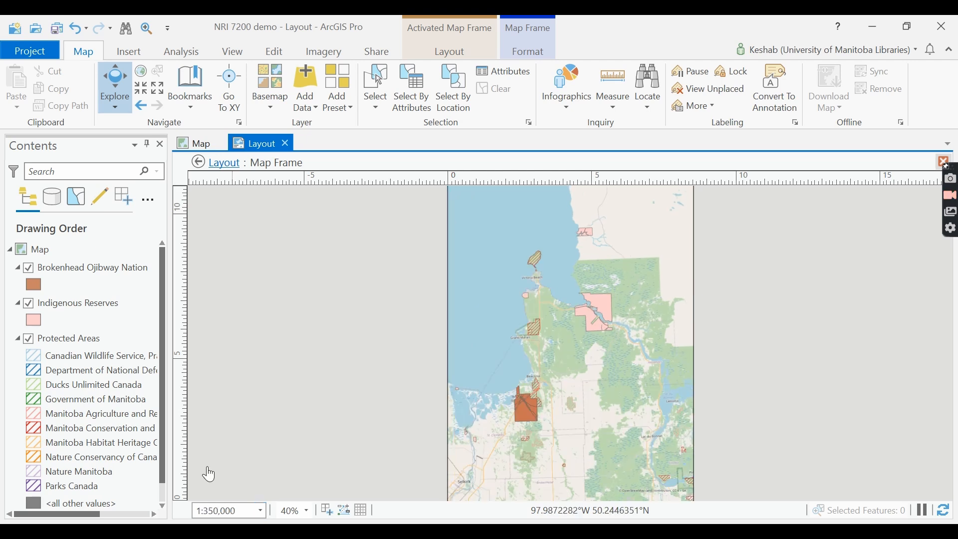
Set the map frame's scale to 1:300,000 and shift the map so Brokenhead Ojibway Nation is near the frame's horizontal centre
left_click(215, 511)
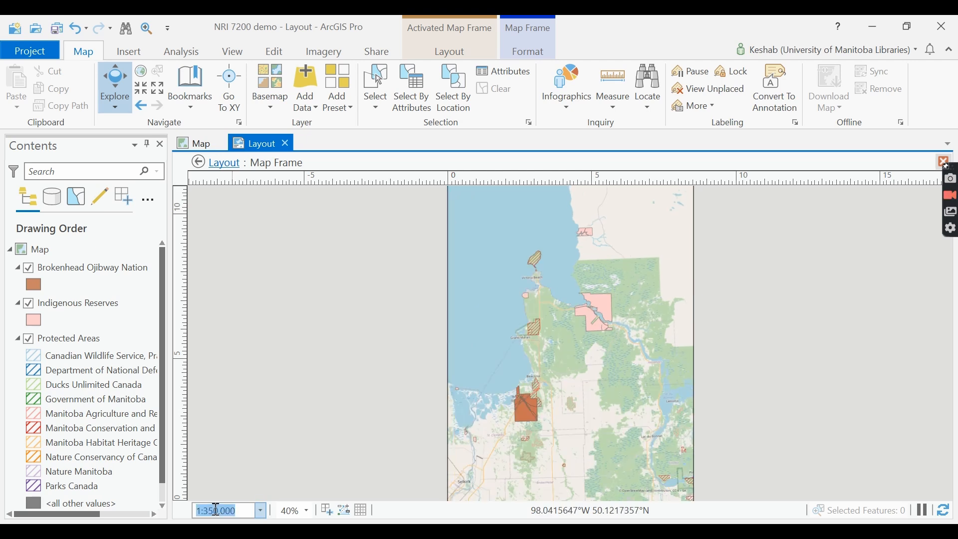
left_click(216, 509)
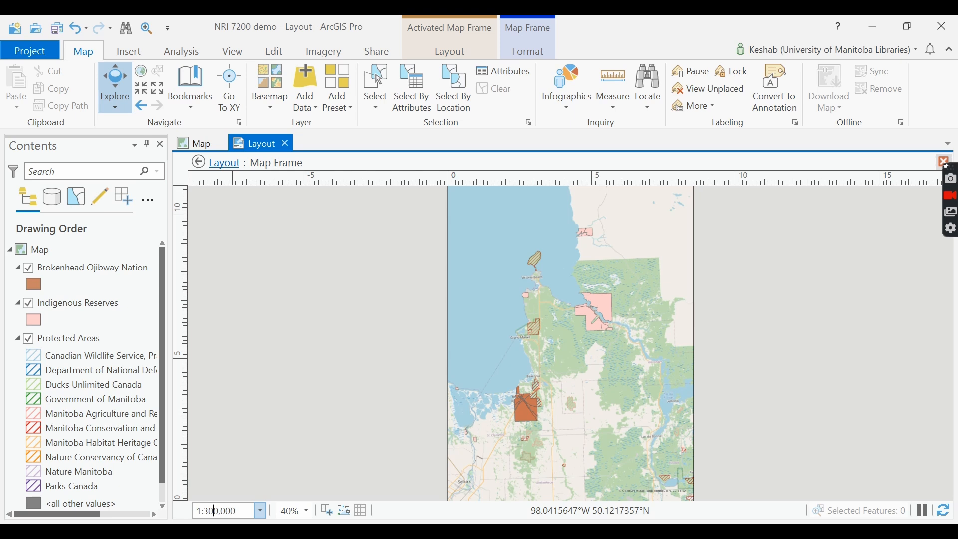
key("Return")
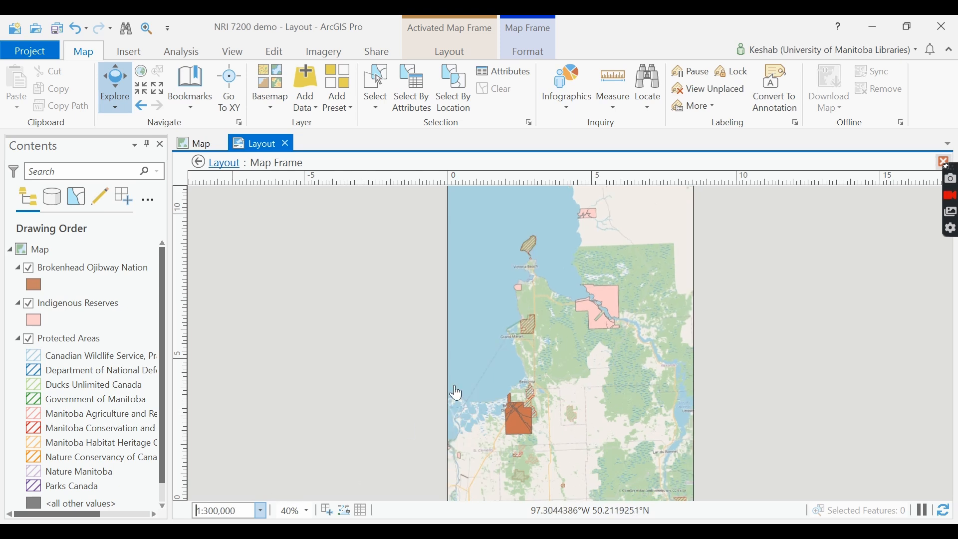
left_click_drag(551, 341, 577, 347)
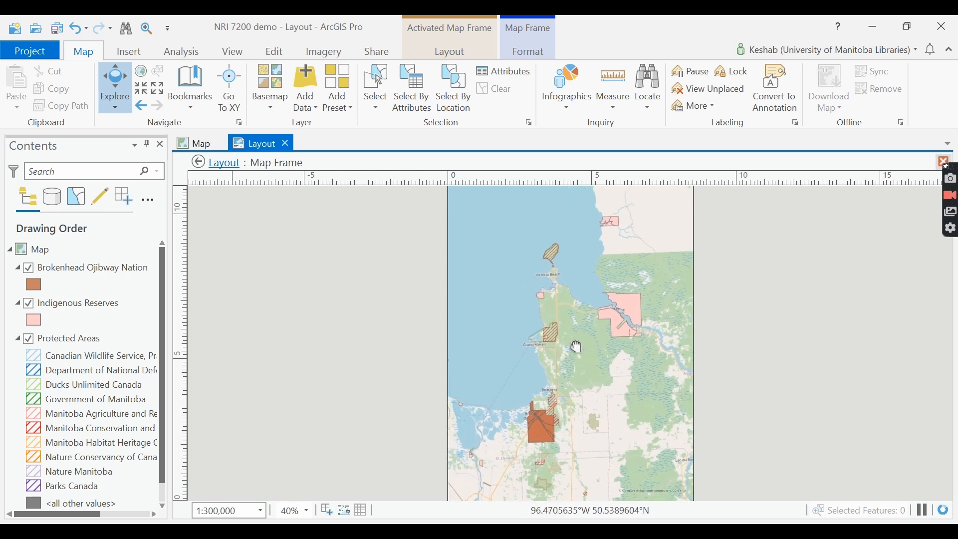
mouse_move(561, 393)
left_mouse_down()
mouse_move(565, 377)
mouse_move(537, 382)
mouse_move(576, 383)
left_mouse_up()
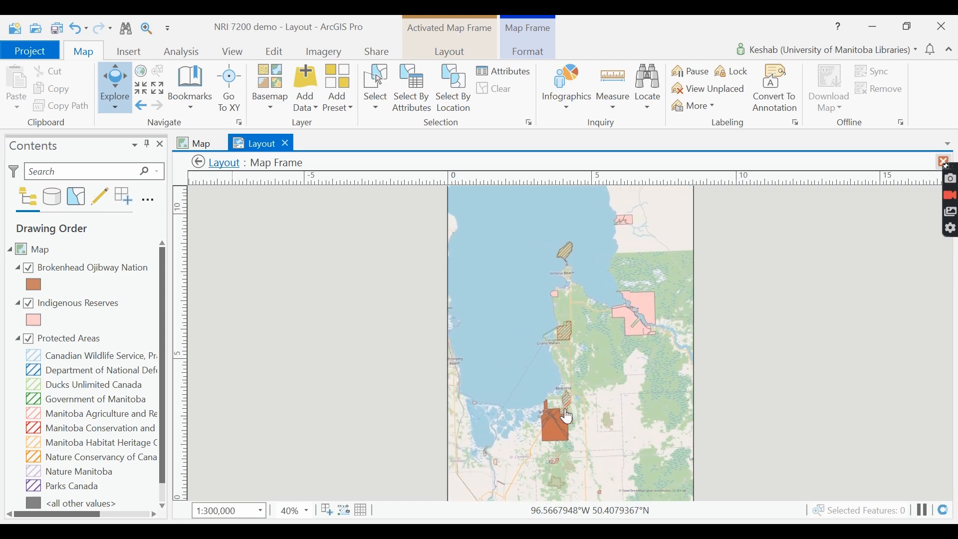
Shift the map slightly up and left within the frame and replace the OpenStreetMap basemap with a light topographic one
left_click_drag(573, 421, 560, 382)
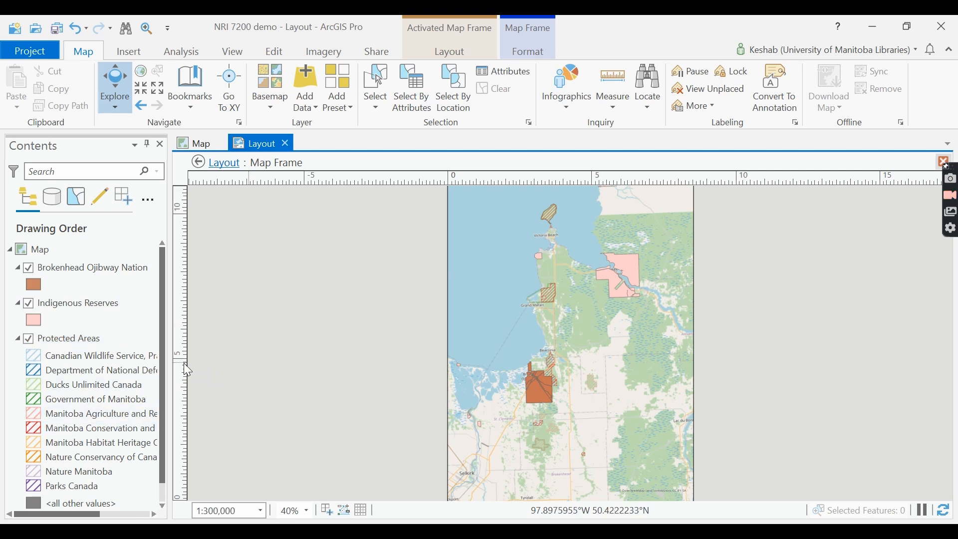
left_click_drag(161, 331, 159, 272)
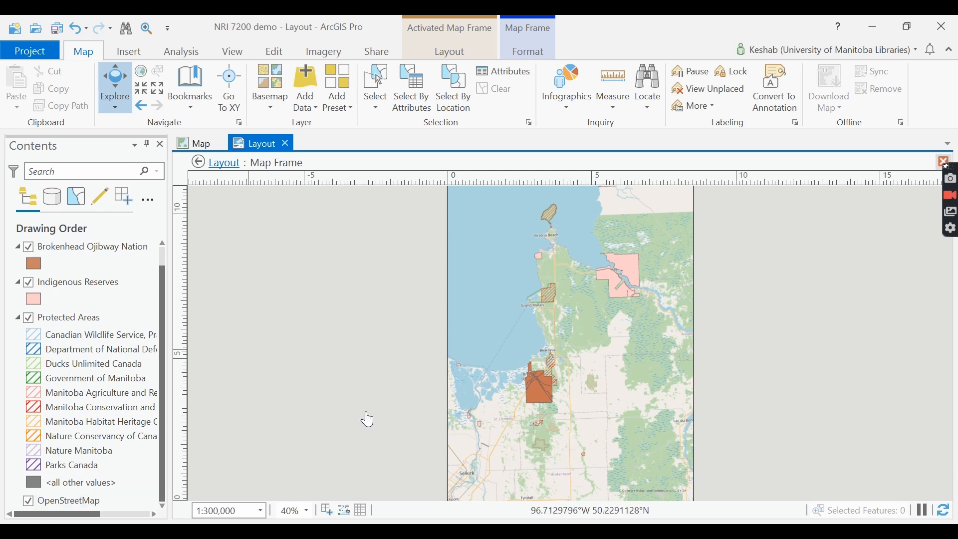
left_click(281, 109)
left_click(308, 220)
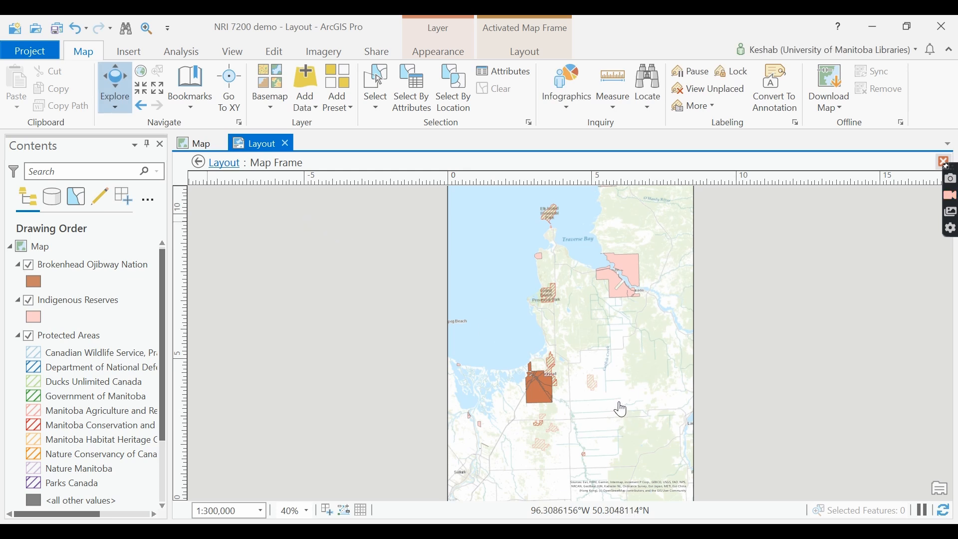
Close the map frame's activation and select the map frame on the layout page
left_click(527, 52)
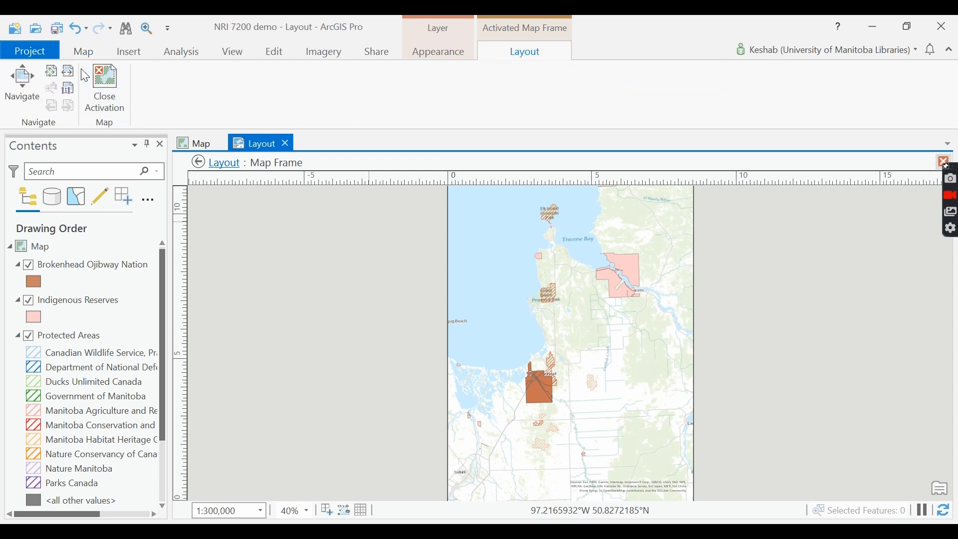
left_click(101, 78)
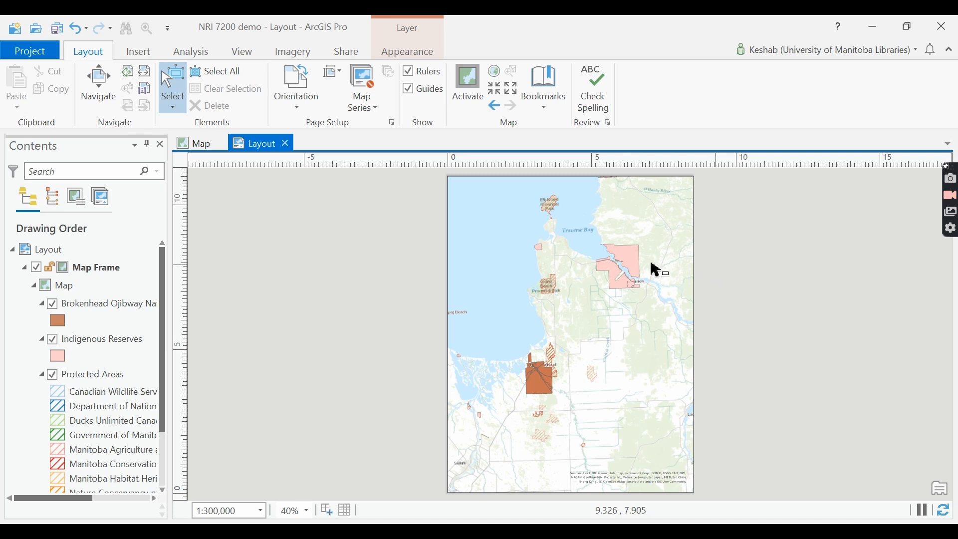
left_click(603, 274)
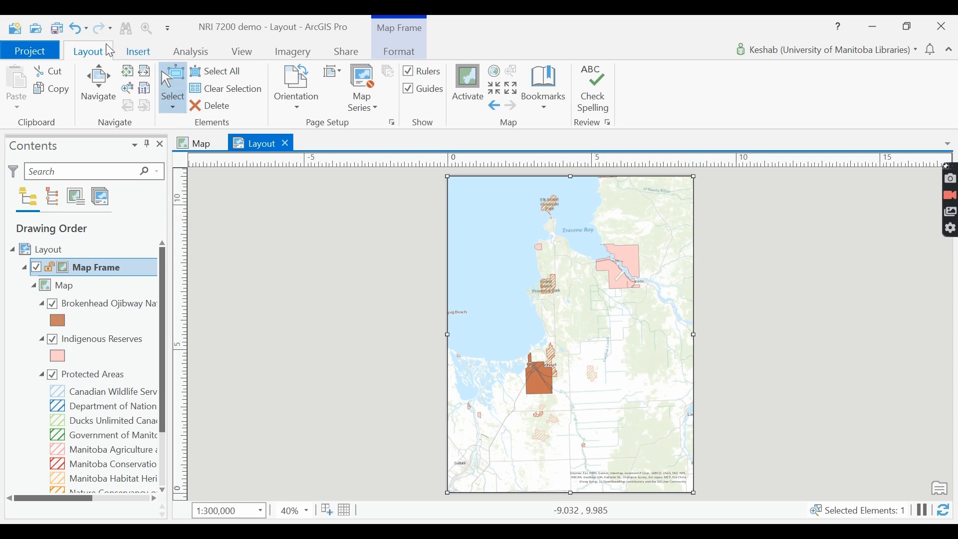
Insert the second ArcGIS north arrow style near the page's right edge, about halfway up
left_click(132, 52)
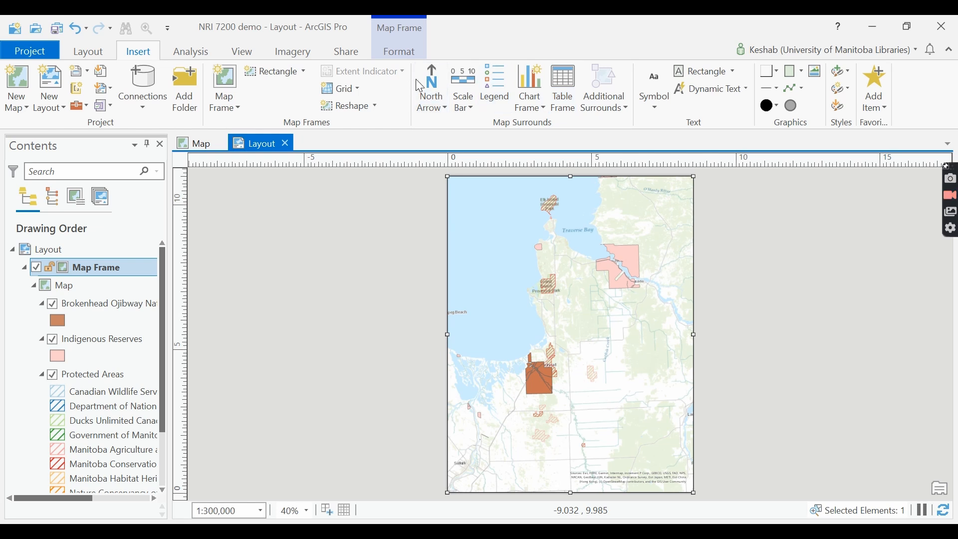
left_click(440, 105)
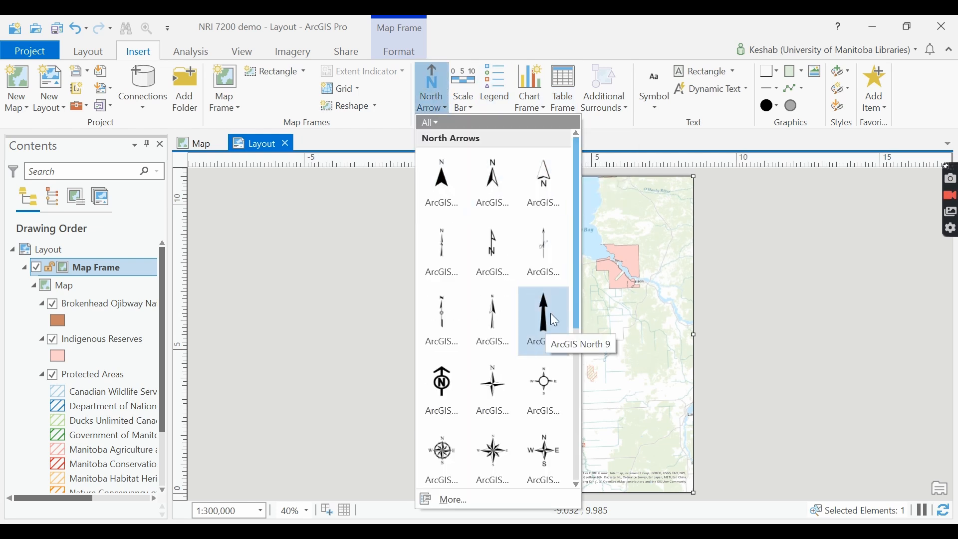
scroll(573, 283, "down", 5)
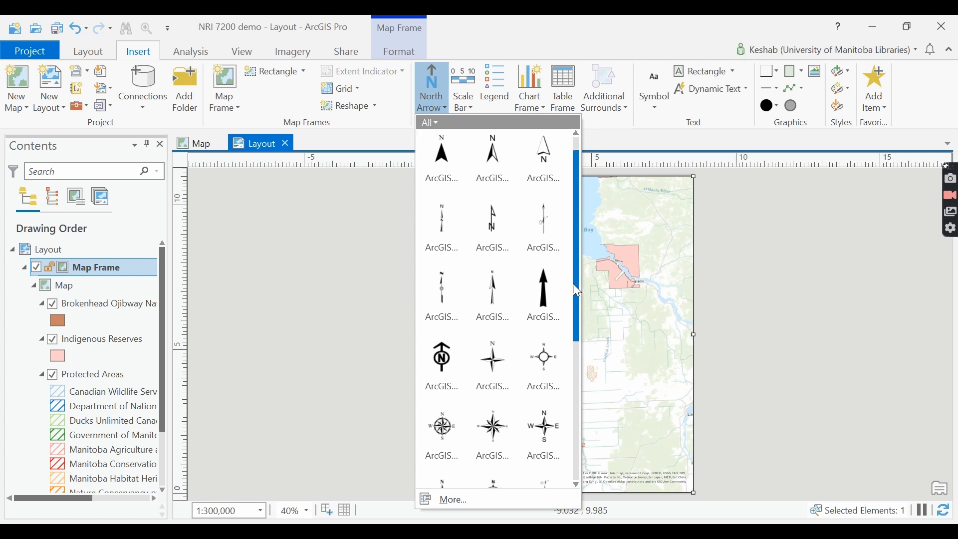
scroll(567, 273, "up", 5)
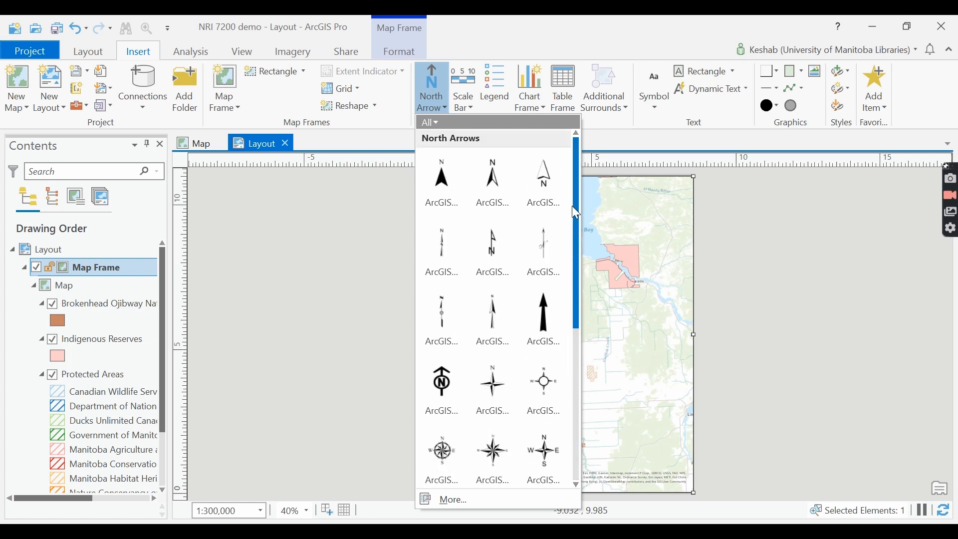
left_click(489, 176)
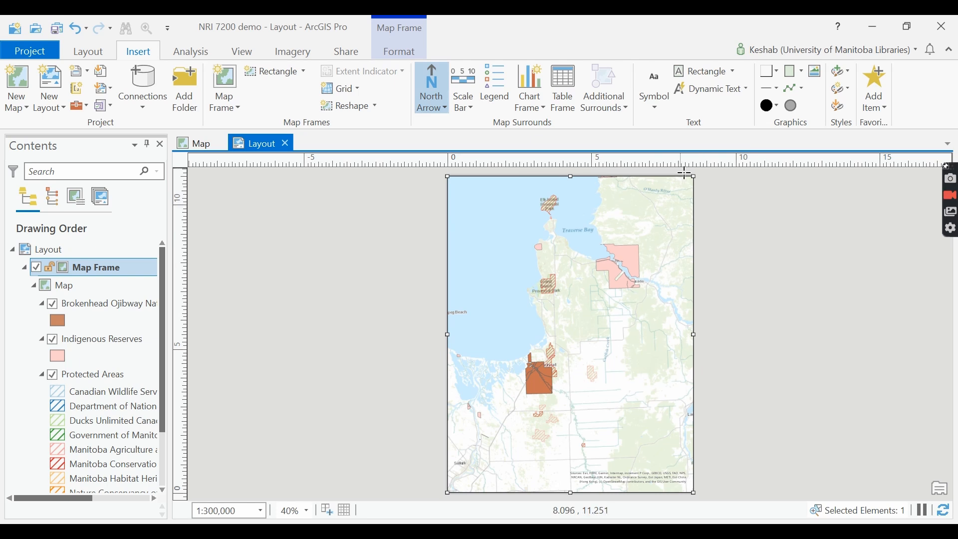
left_click(681, 342)
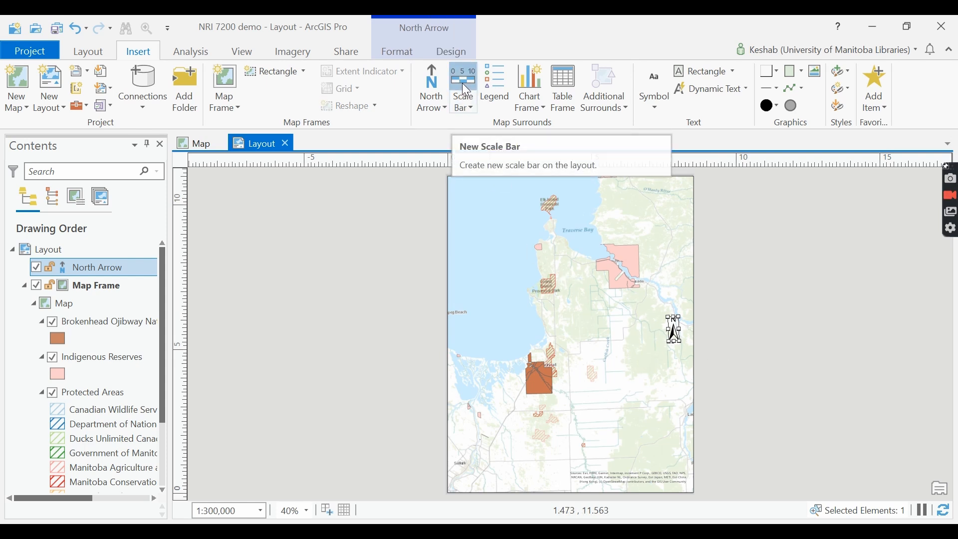
Insert an Alternating Scale Bar 1 Metric near the page's lower-right corner, just above the basemap credits
left_click(464, 89)
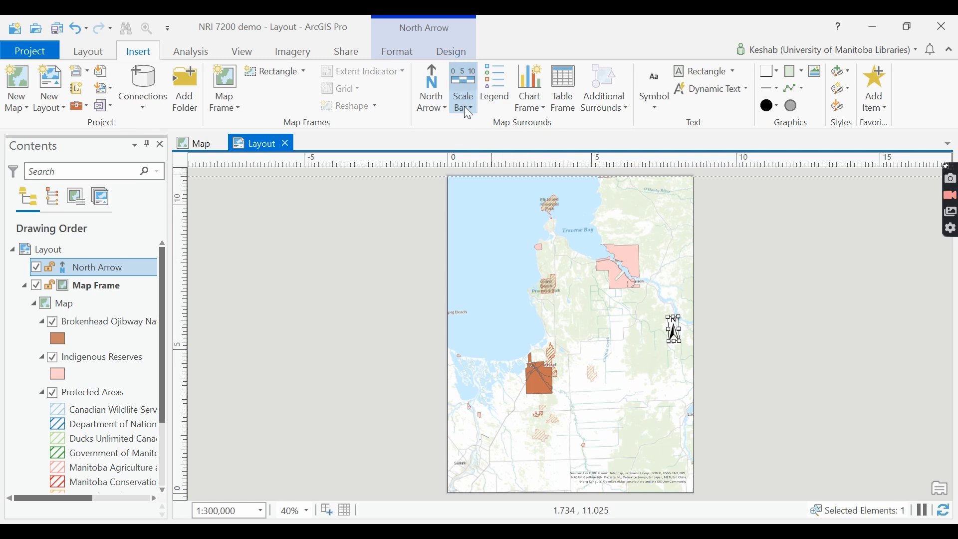
left_click(468, 113)
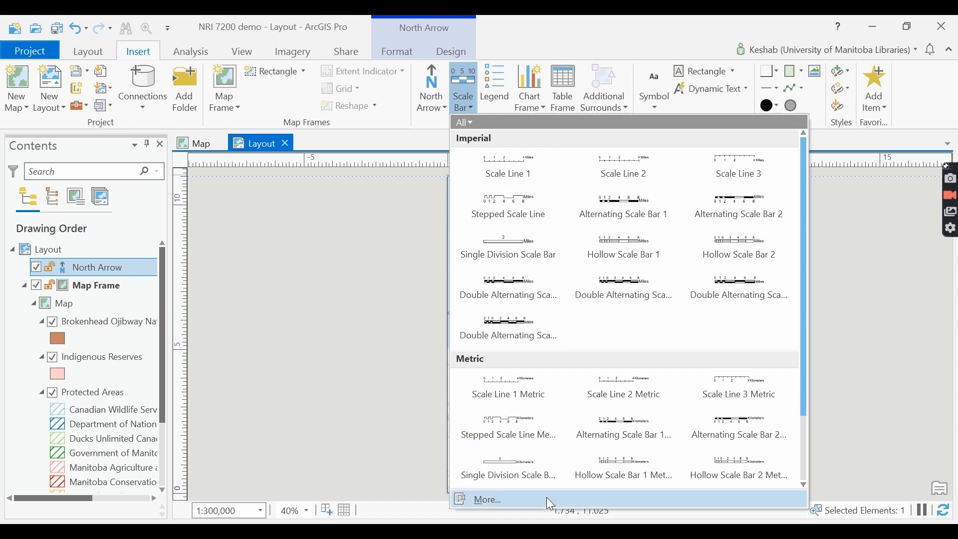
left_click(631, 435)
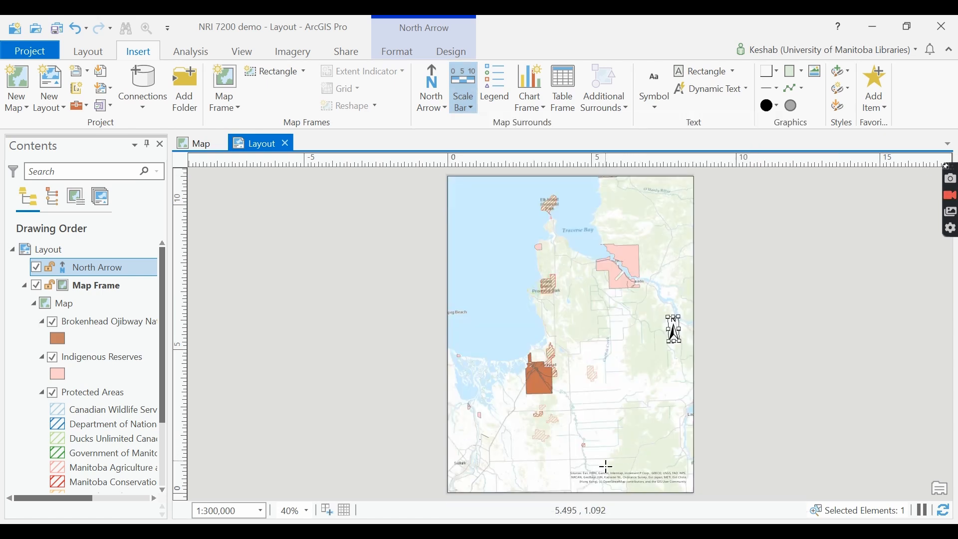
left_click_drag(614, 466, 679, 475)
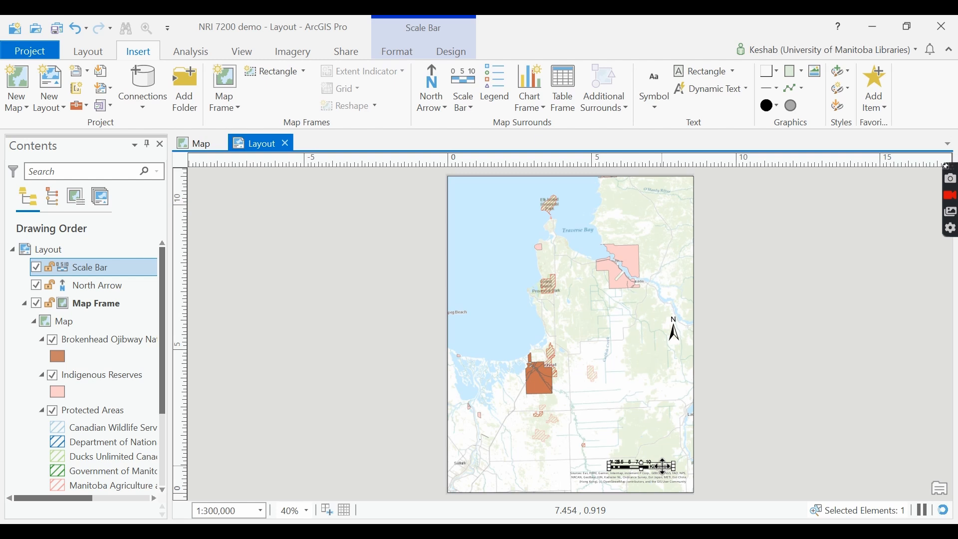
Set the scale bar's divisions to 1 and its subdivisions to 1
double_click(663, 463)
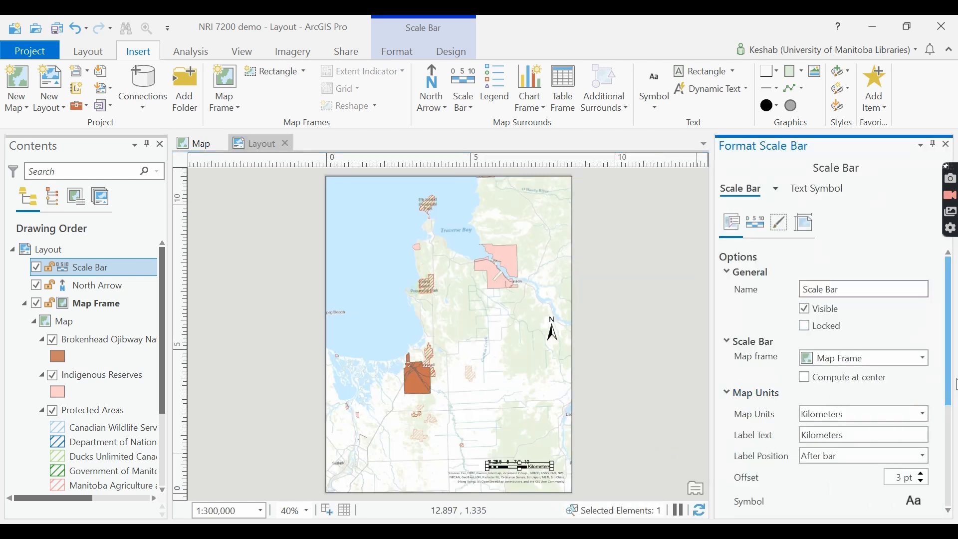
left_click_drag(952, 369, 950, 473)
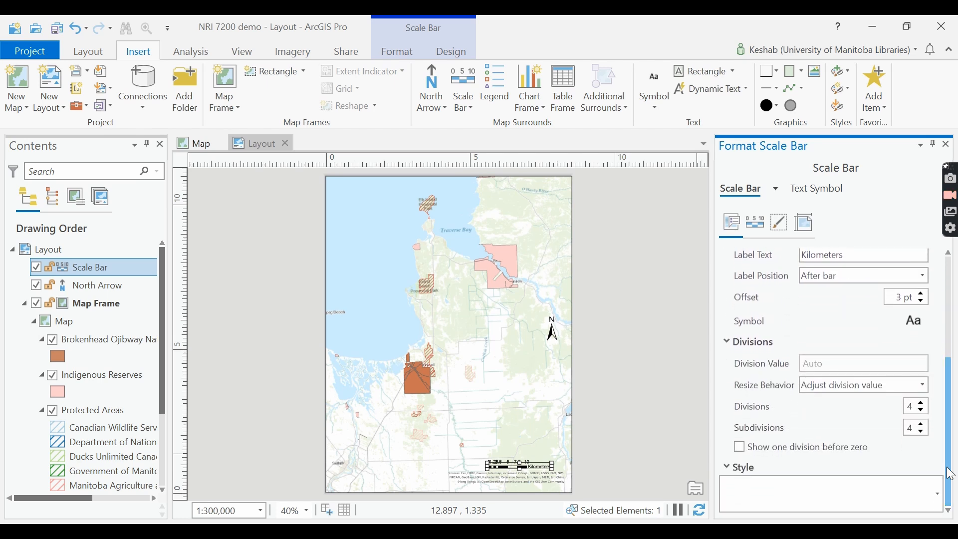
left_click(922, 410)
left_click(922, 412)
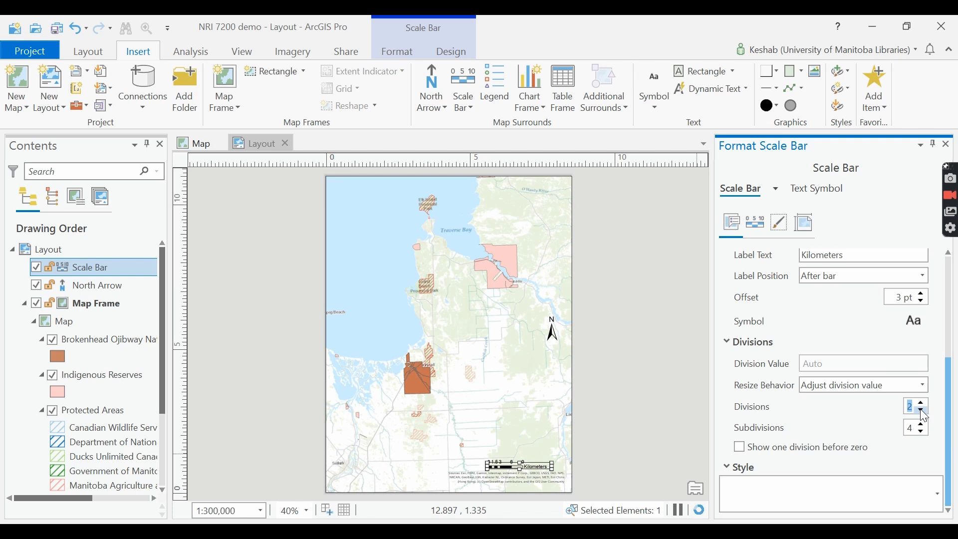
left_click(924, 433)
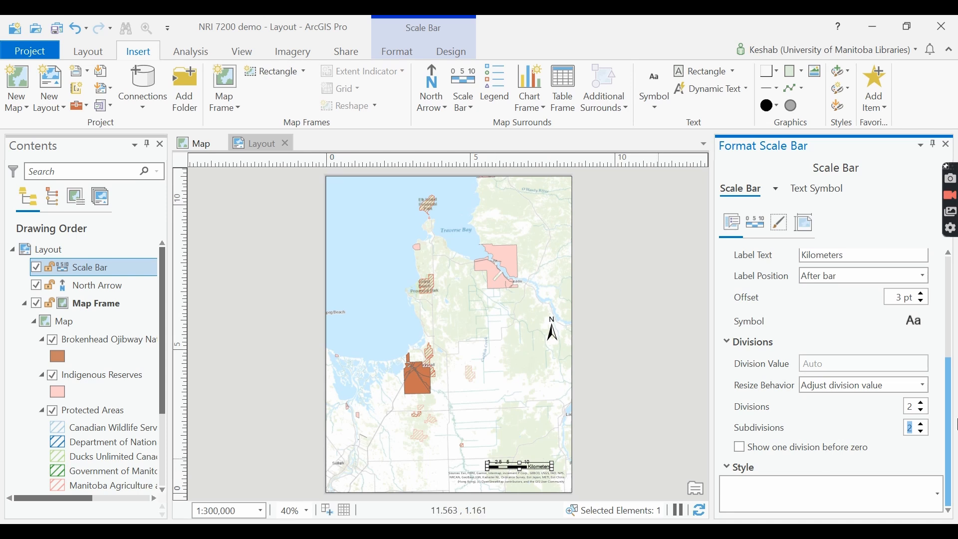
left_click(922, 409)
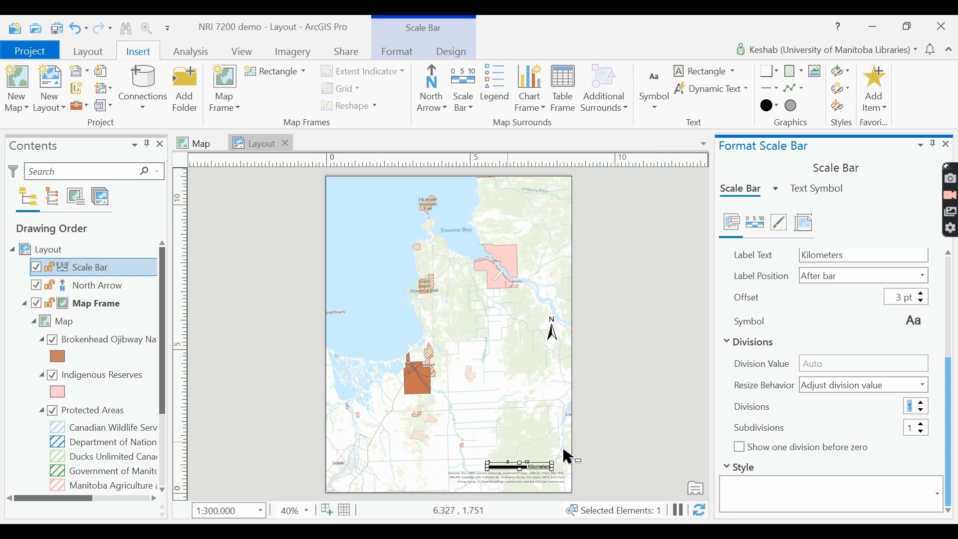
Examine the scale bar's text symbol properties, including font, size, fill and outline settings
left_click(830, 194)
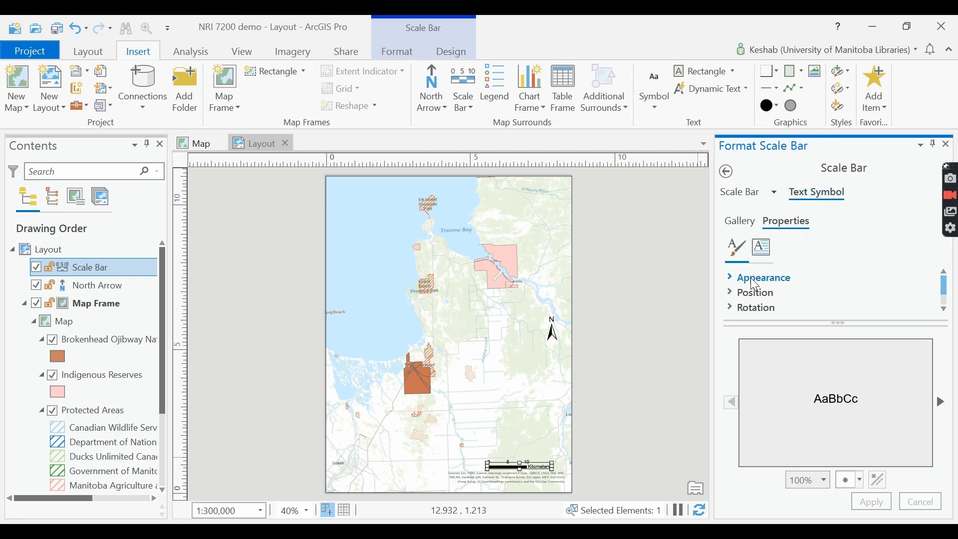
left_click(755, 284)
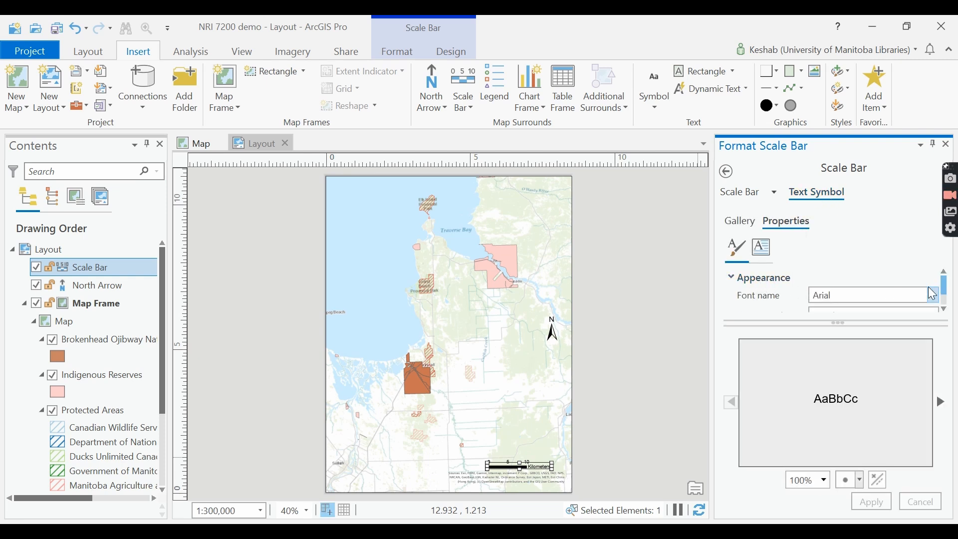
scroll(947, 295, "down", 5)
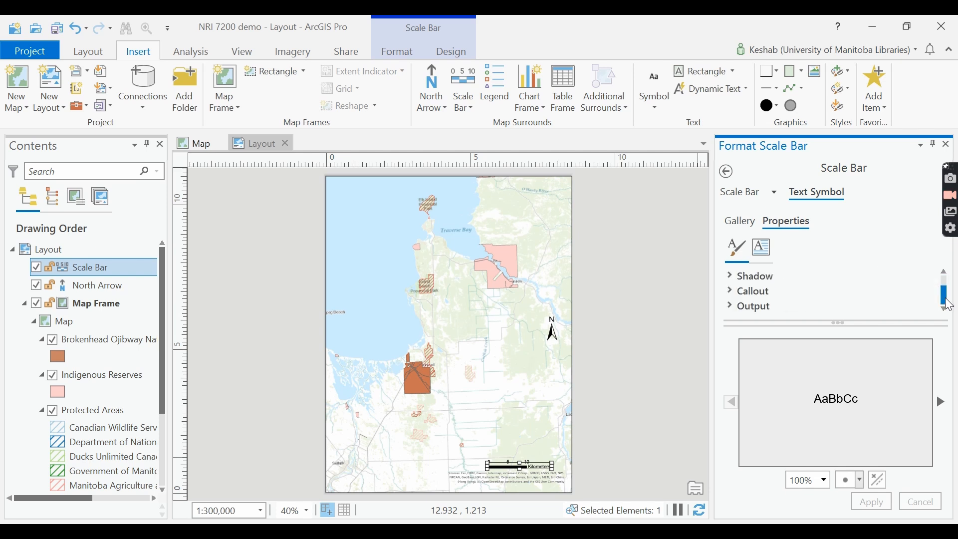
scroll(948, 294, "up", 4)
scroll(950, 297, "up", 1)
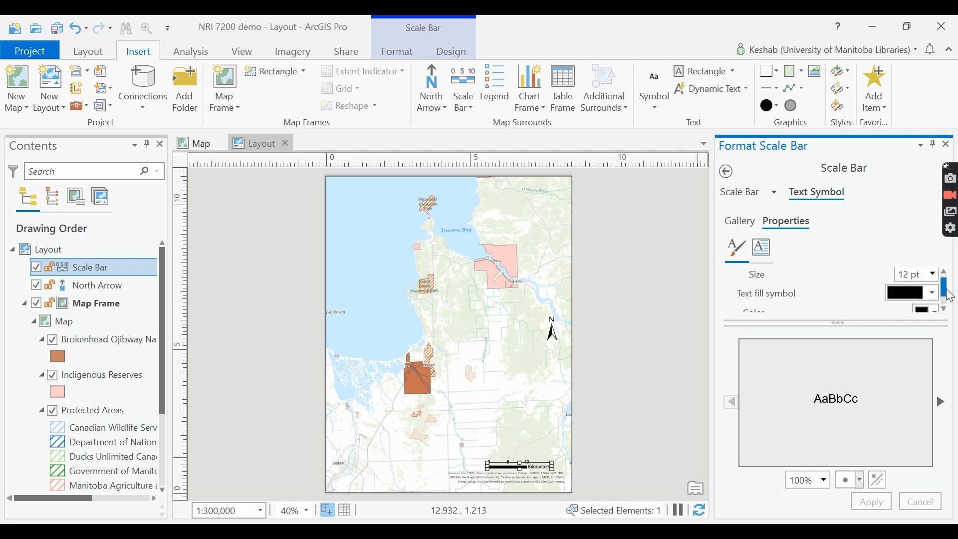
scroll(950, 299, "down", 3)
scroll(950, 299, "up", 5)
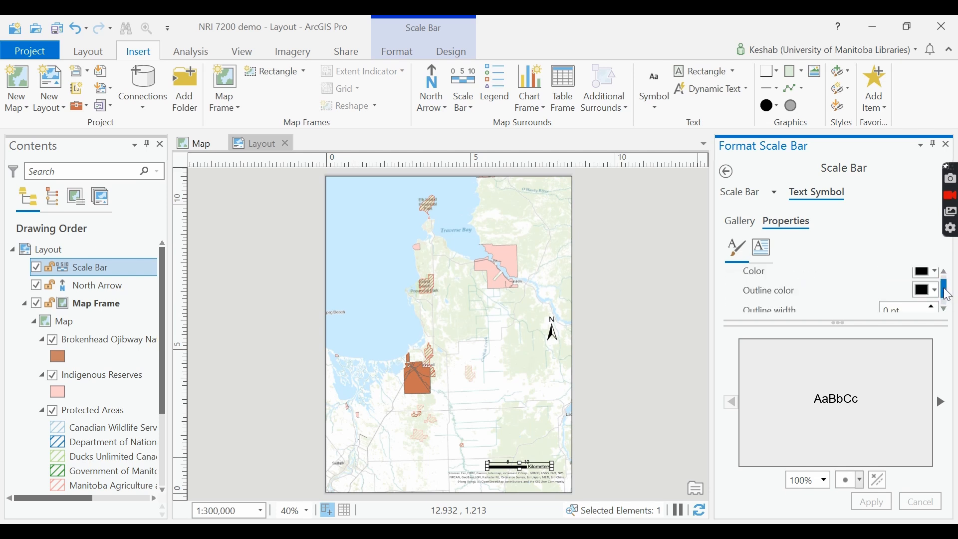
Set the scale bar's unit label position to Below center and close its formatting options
left_click(740, 194)
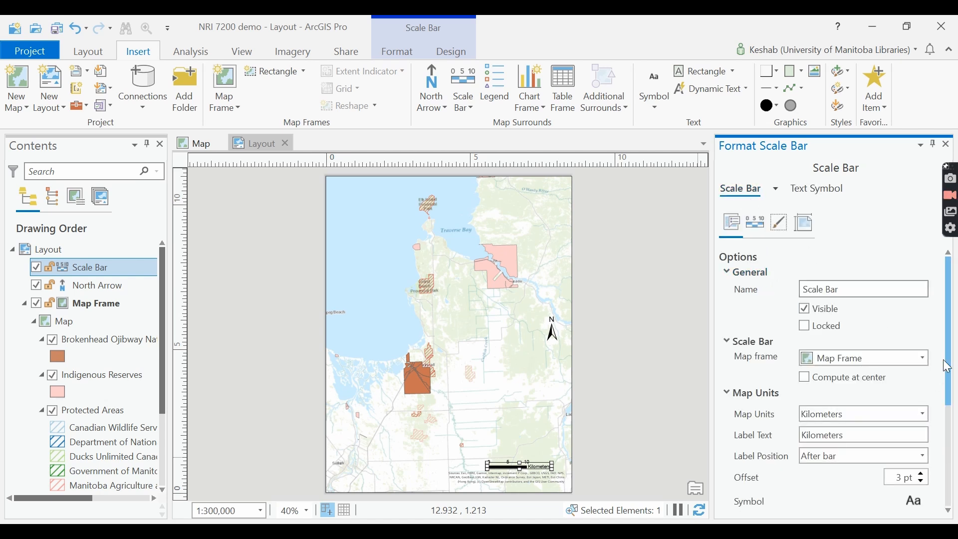
scroll(950, 356, "down", 1)
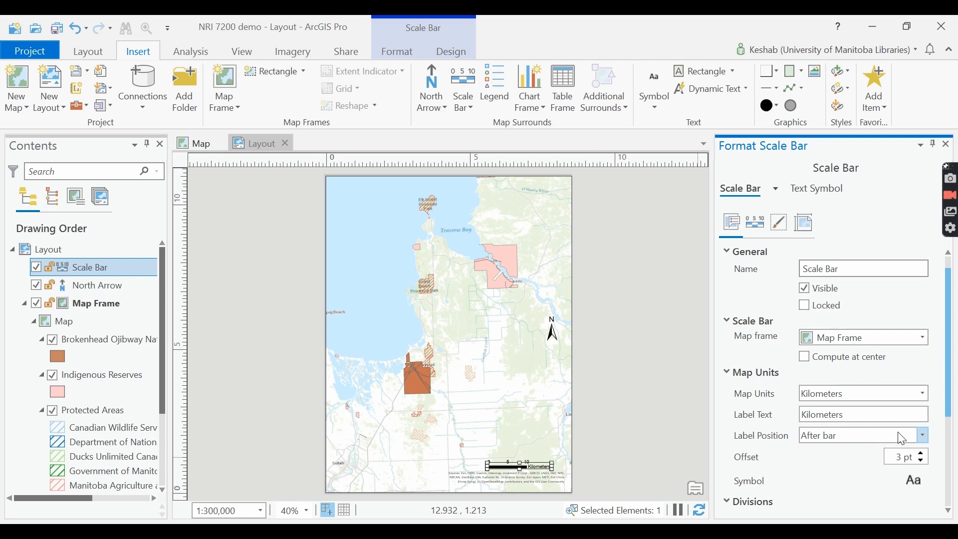
left_click(925, 435)
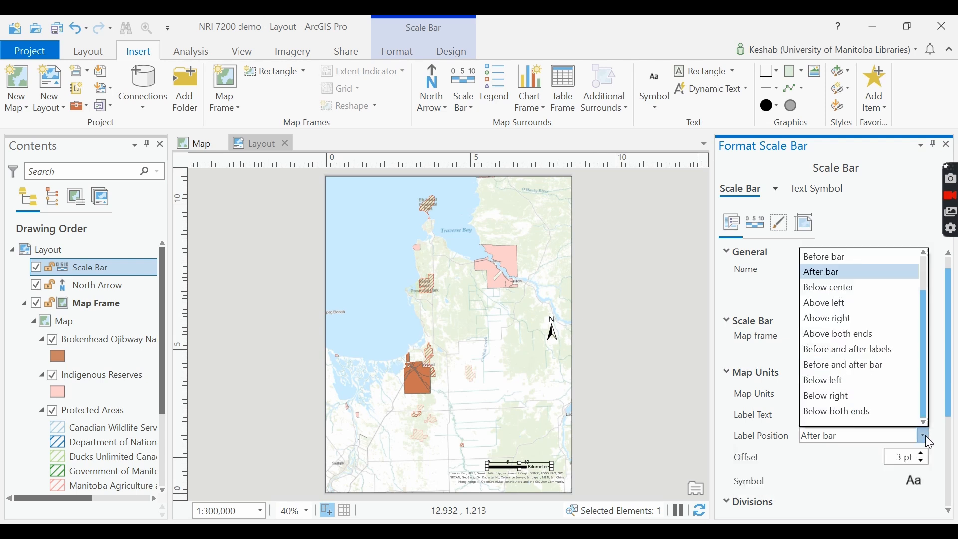
left_click(839, 289)
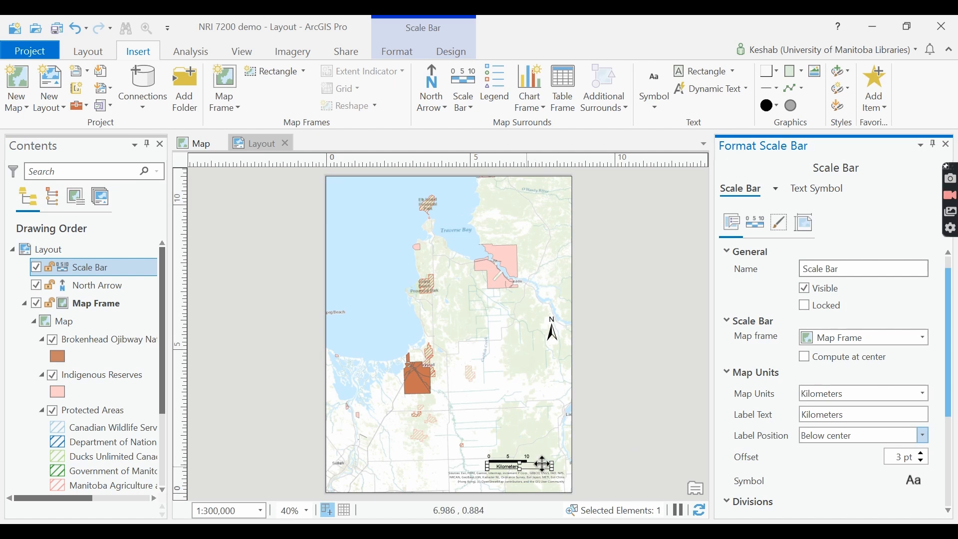
left_click(947, 144)
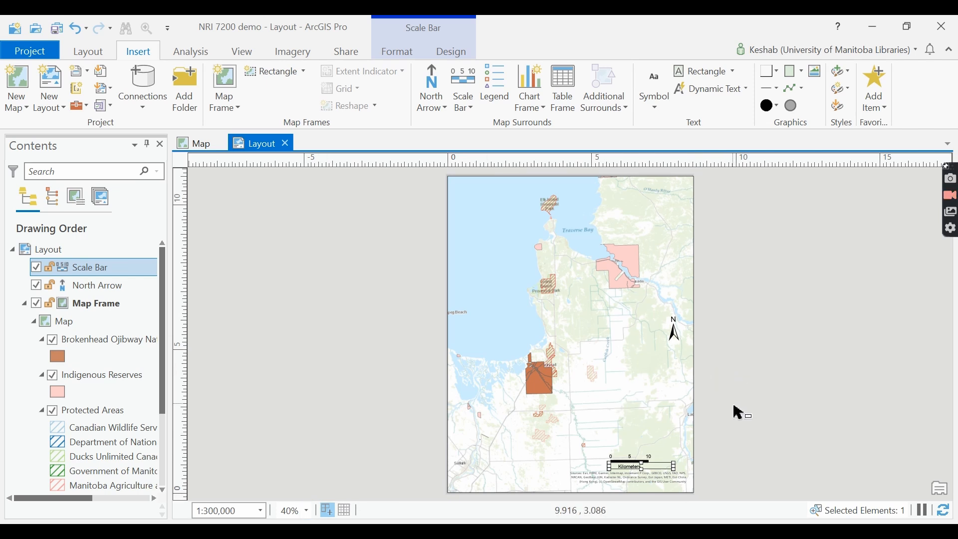
Set the layout page's view zoom to 100% and collapse the ribbon
scroll(741, 413, "up", 5)
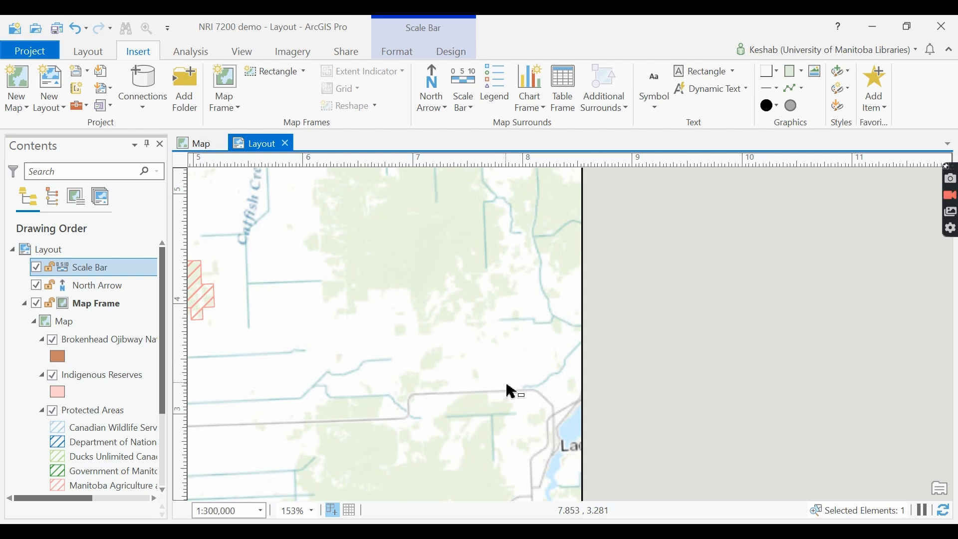
scroll(509, 389, "down", 2)
left_click(308, 511)
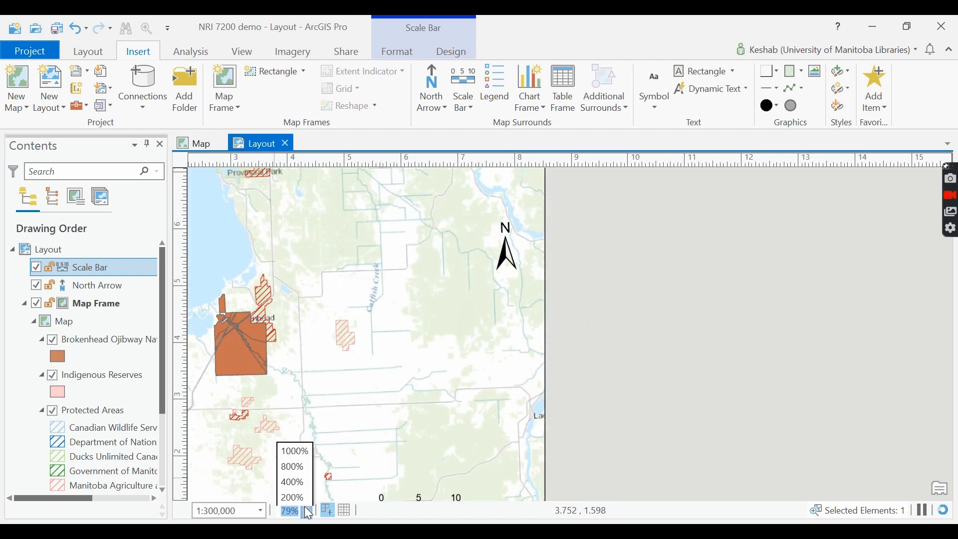
left_click(297, 452)
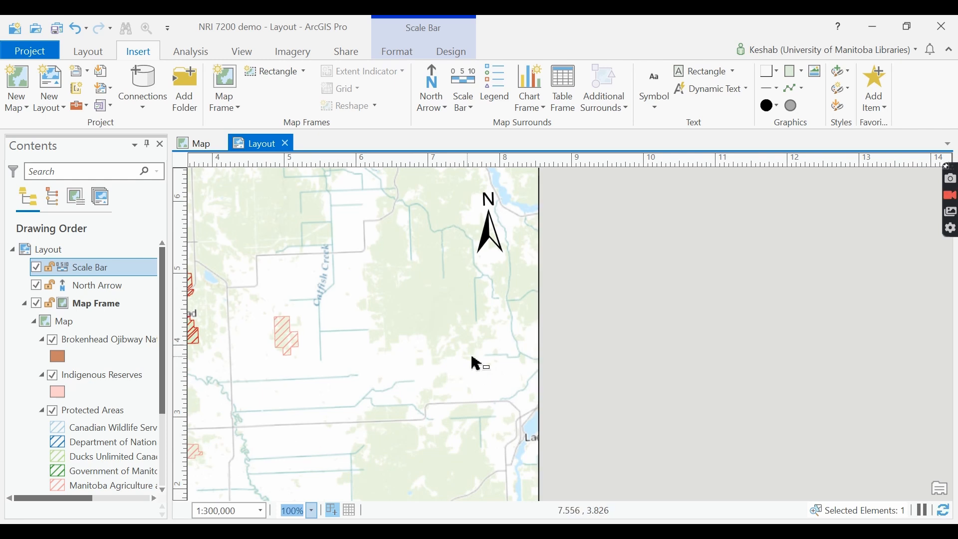
double_click(95, 51)
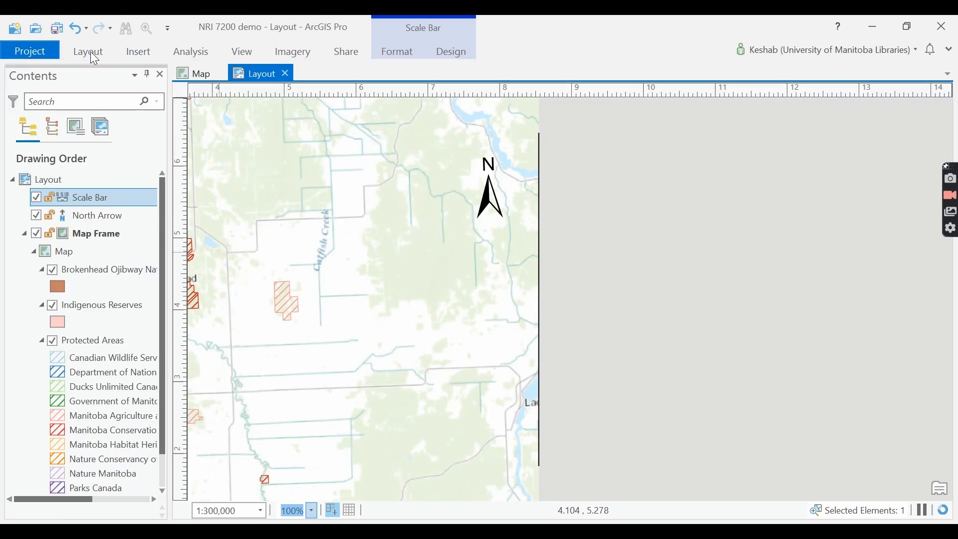
Shift the scale bar right so that it lines up with the right end of the source credits below it
left_click(135, 53)
left_click(99, 56)
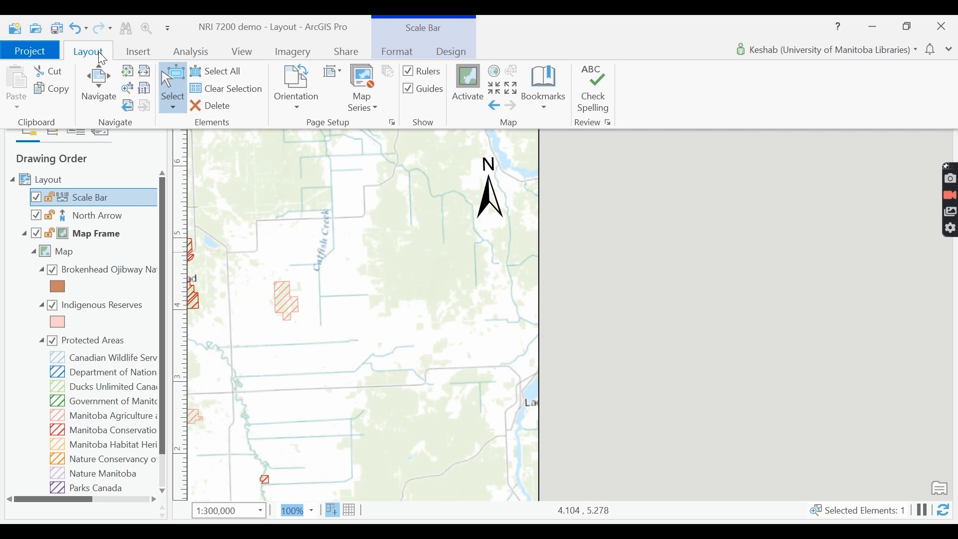
left_click(102, 81)
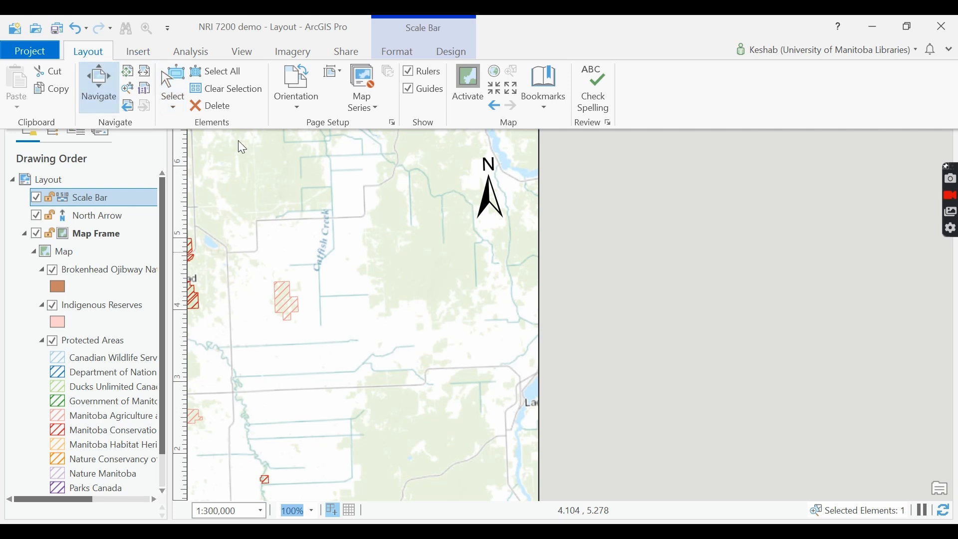
left_click(545, 295)
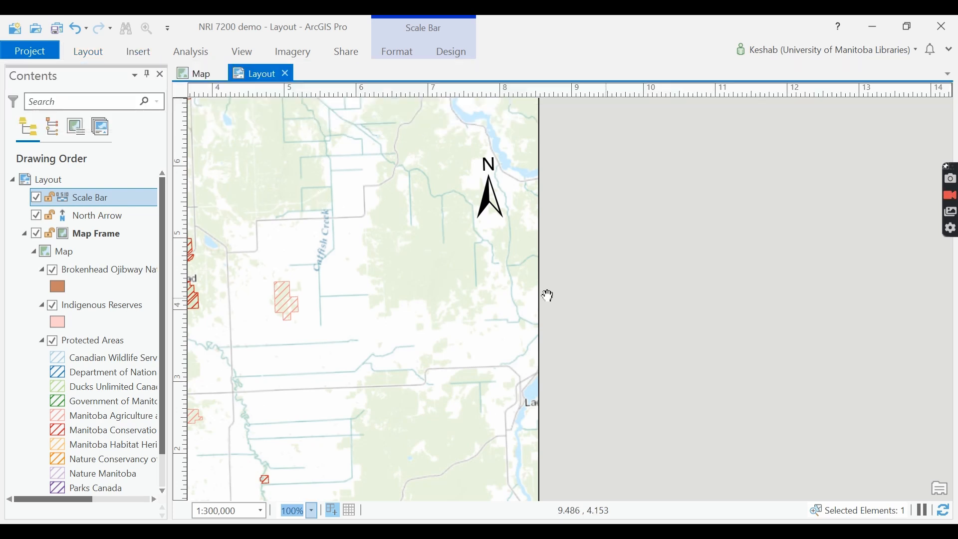
left_click_drag(411, 280, 700, 195)
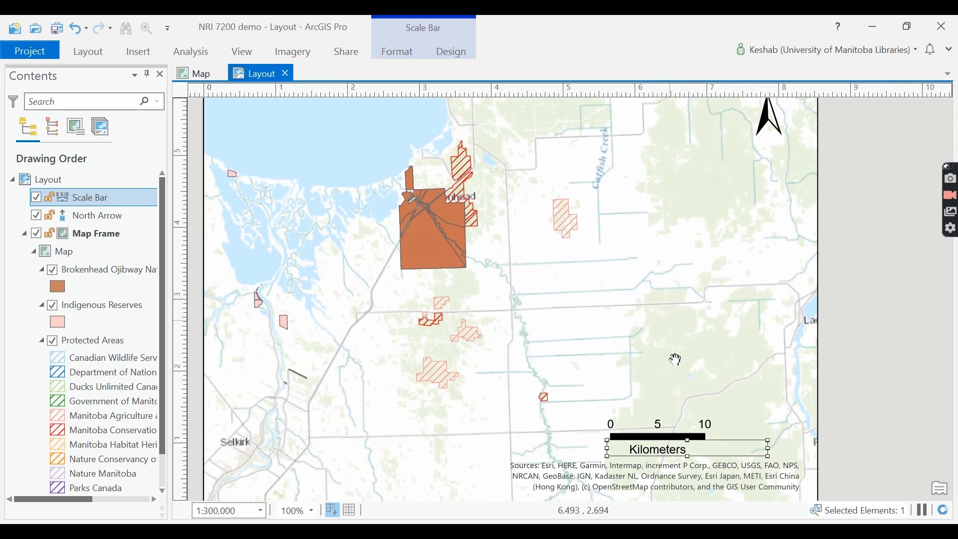
left_click_drag(673, 359, 733, 284)
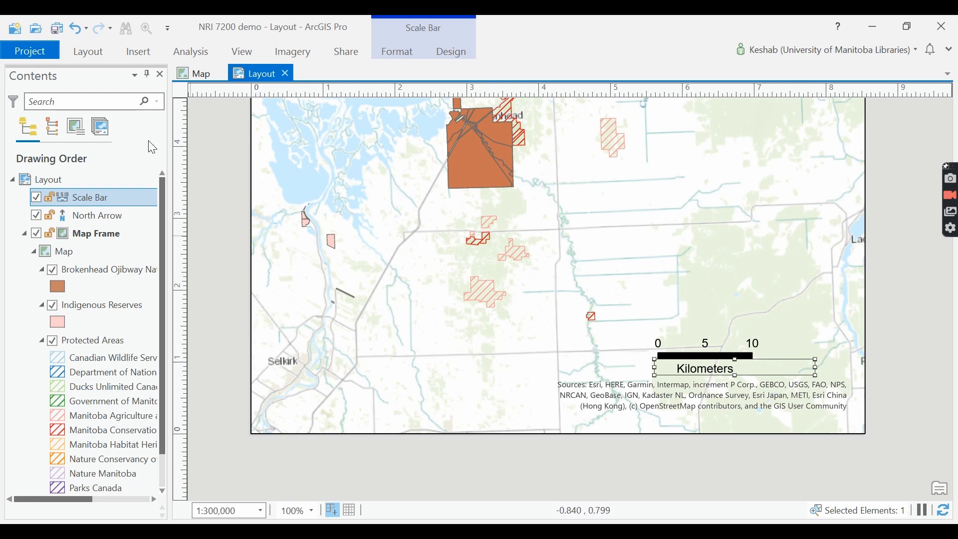
left_click(84, 52)
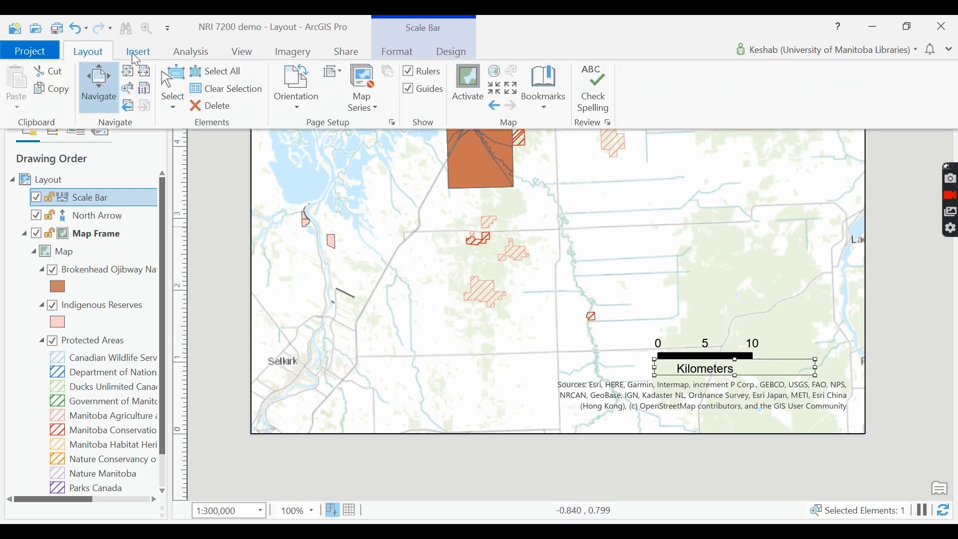
left_click(173, 85)
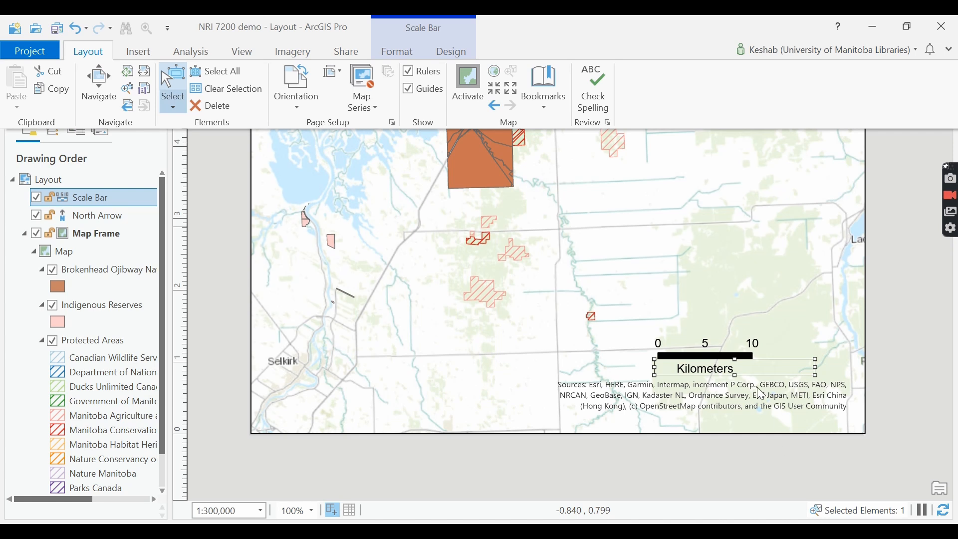
left_click(728, 362)
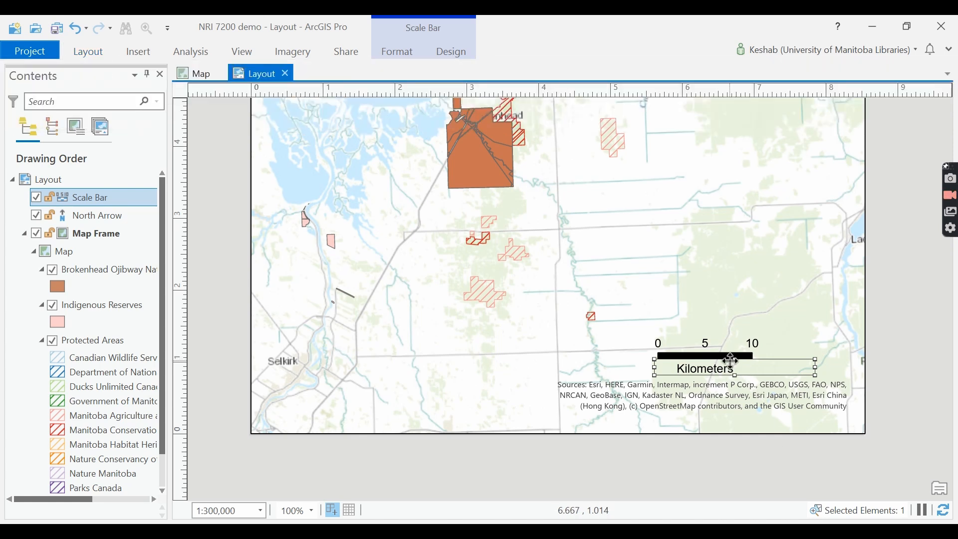
left_click_drag(728, 363, 760, 363)
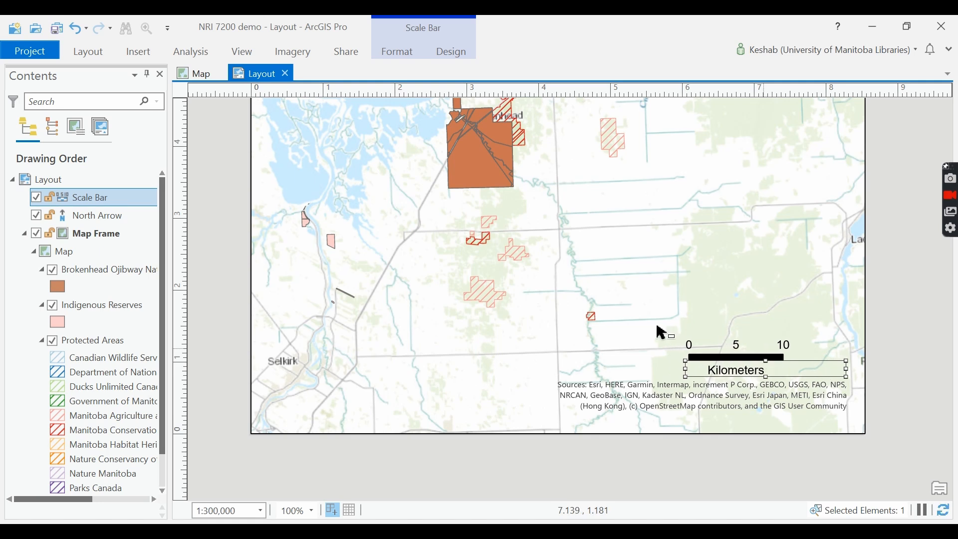
scroll(313, 492, "up", 3)
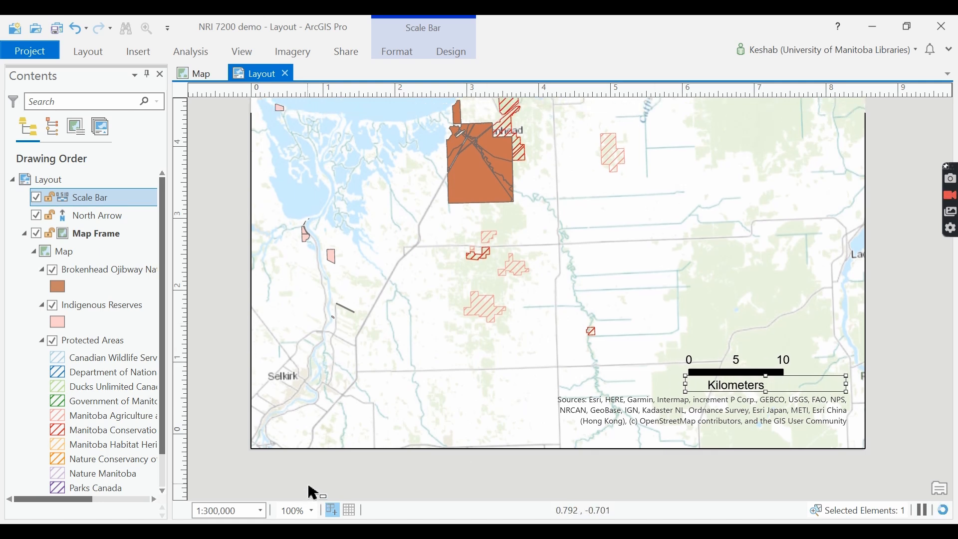
Delete the existing legend and insert a new one over the lower right of the map, just above the scale bar
scroll(314, 493, "up", 2)
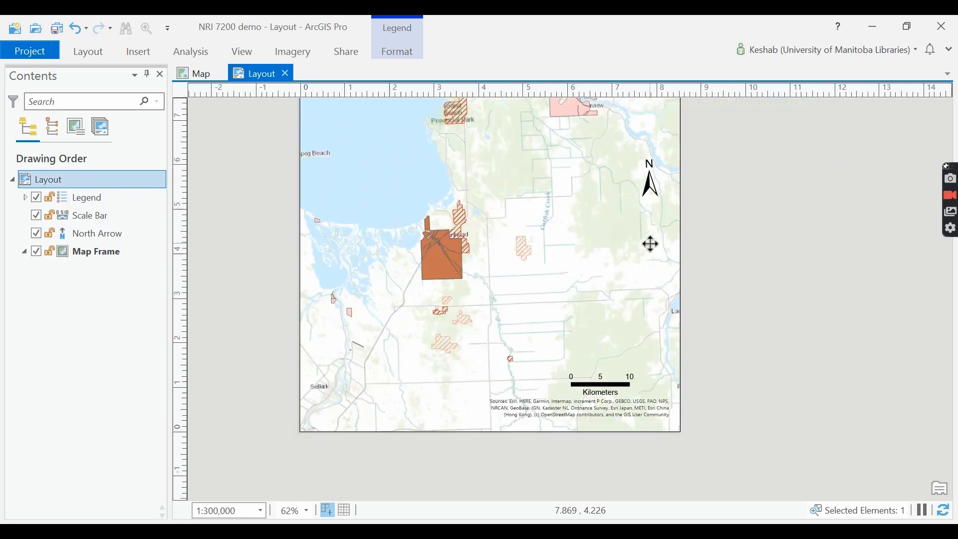
key("Delete")
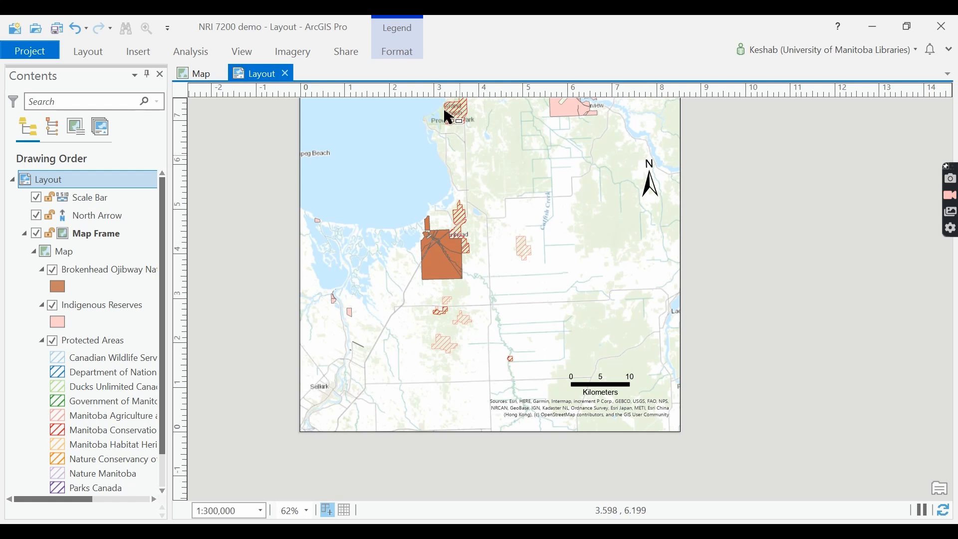
left_click(135, 52)
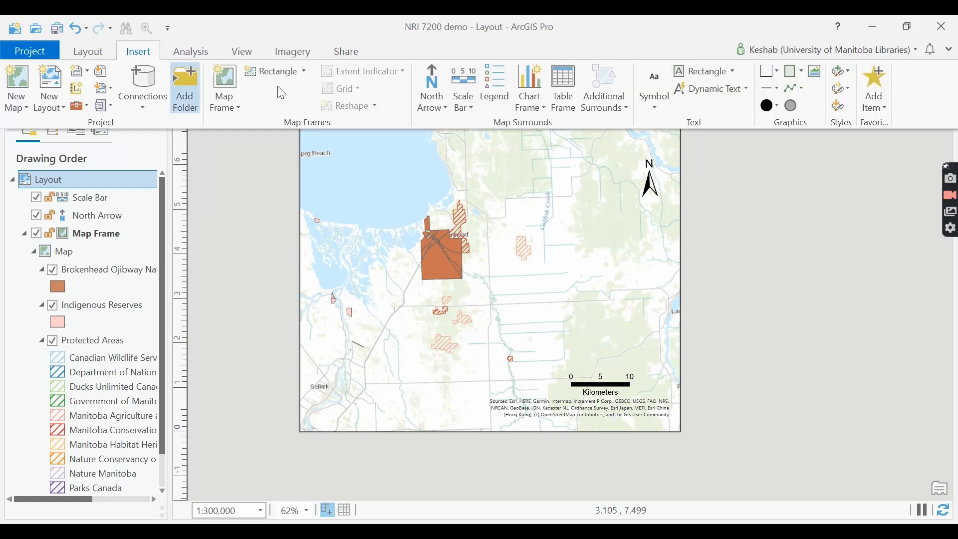
left_click(513, 95)
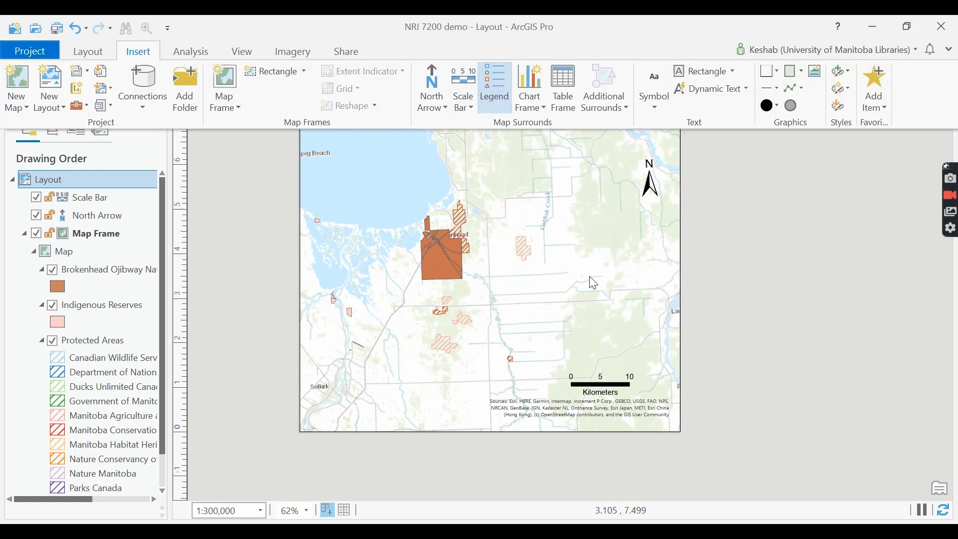
left_click(576, 256)
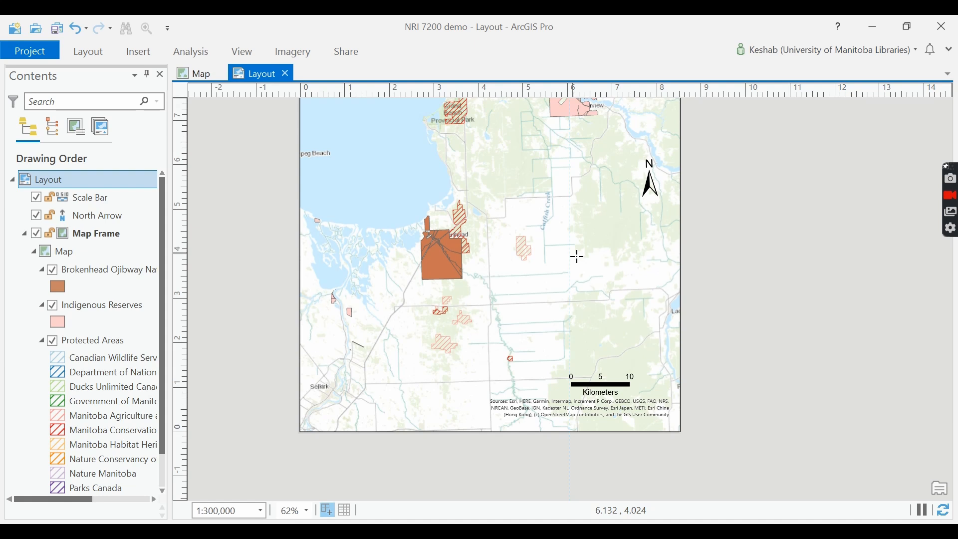
left_click(599, 271)
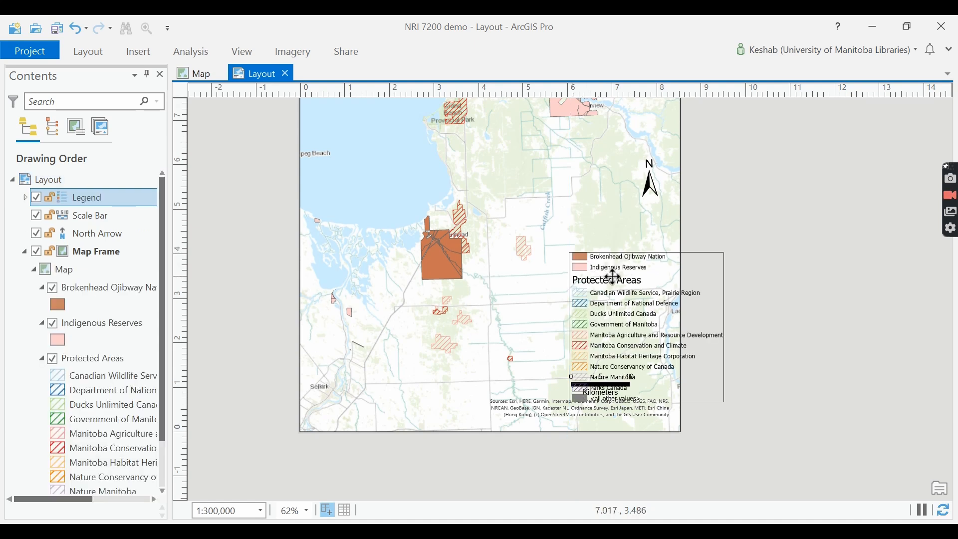
left_click_drag(603, 269, 583, 229)
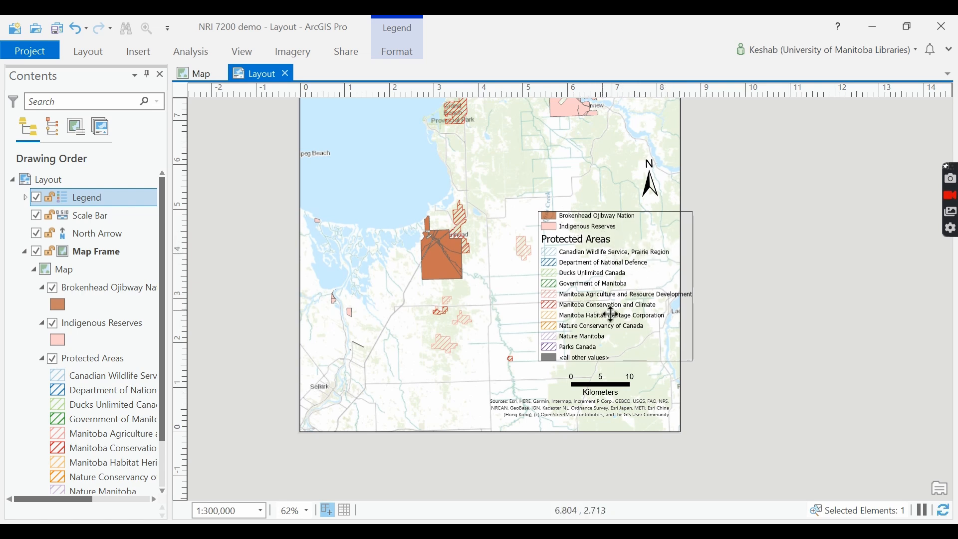
Turn off the layer name for all three legend items and move the legend slightly down and left on the page
double_click(580, 247)
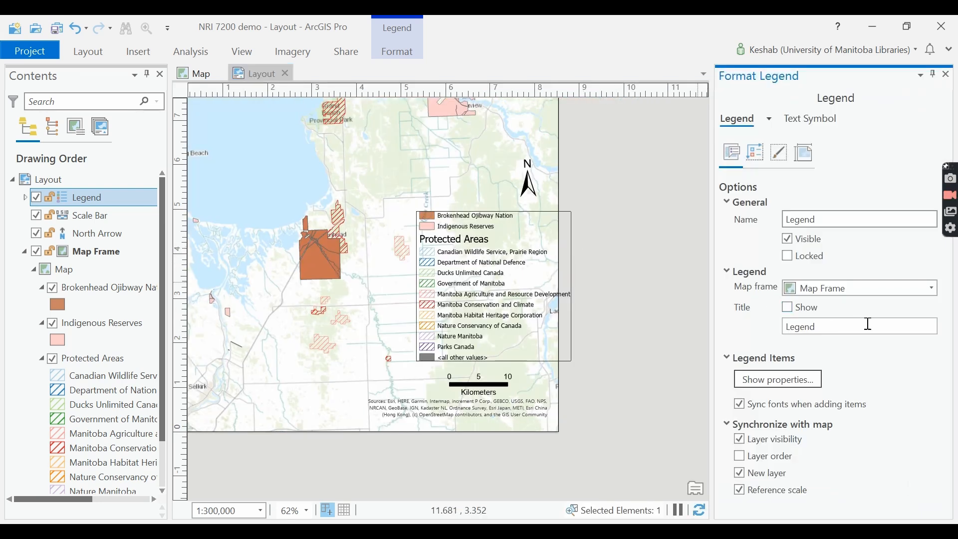
left_click(788, 239)
left_click(771, 159)
left_click(733, 158)
left_click(756, 375)
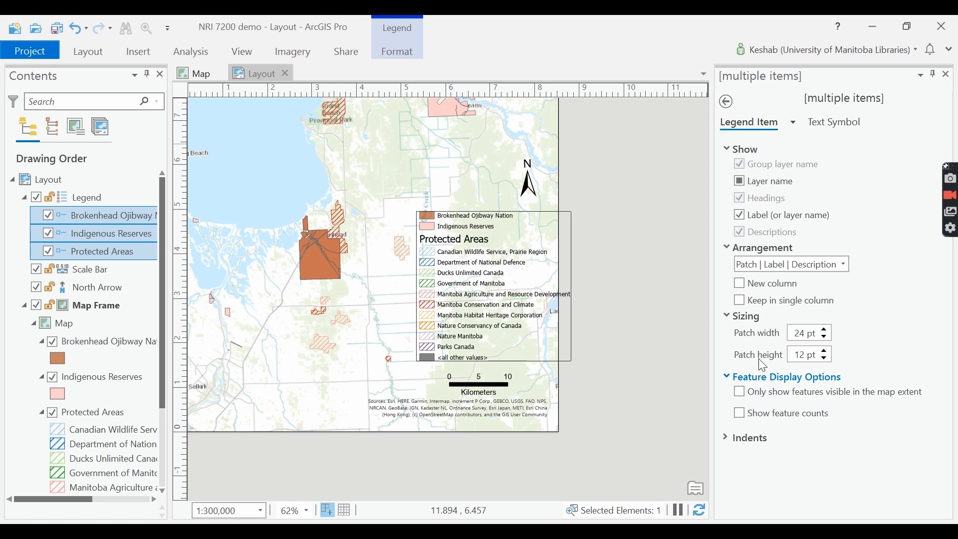
left_click(740, 182)
left_click(740, 181)
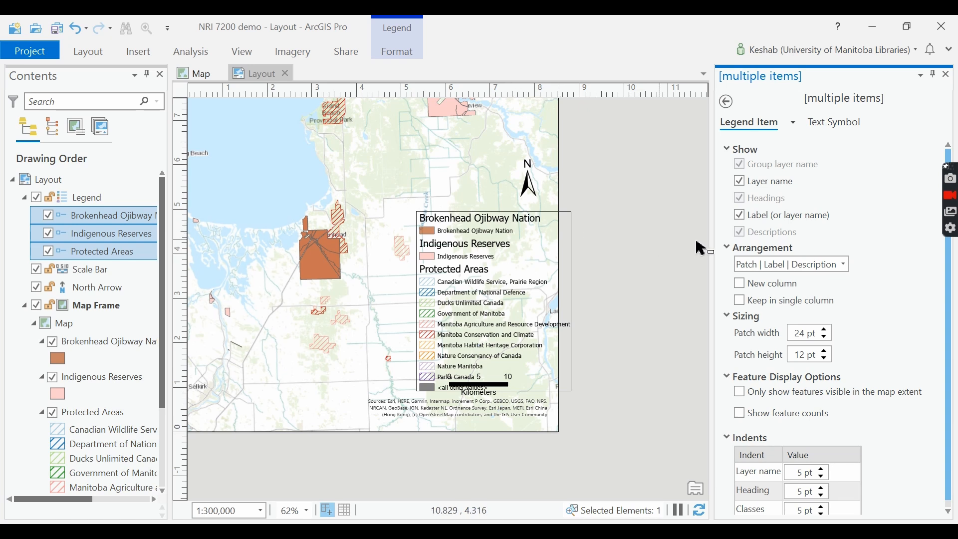
left_click(743, 184)
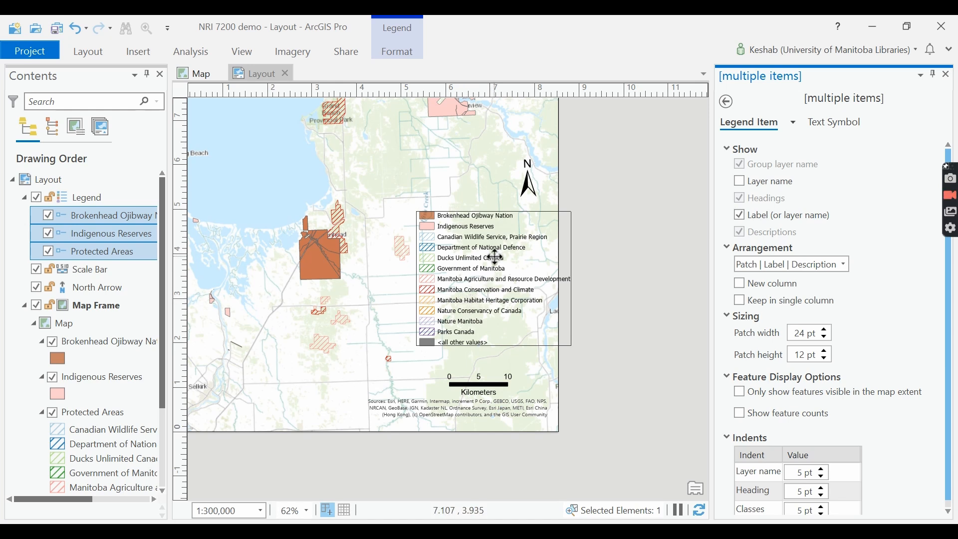
left_click_drag(496, 257, 472, 280)
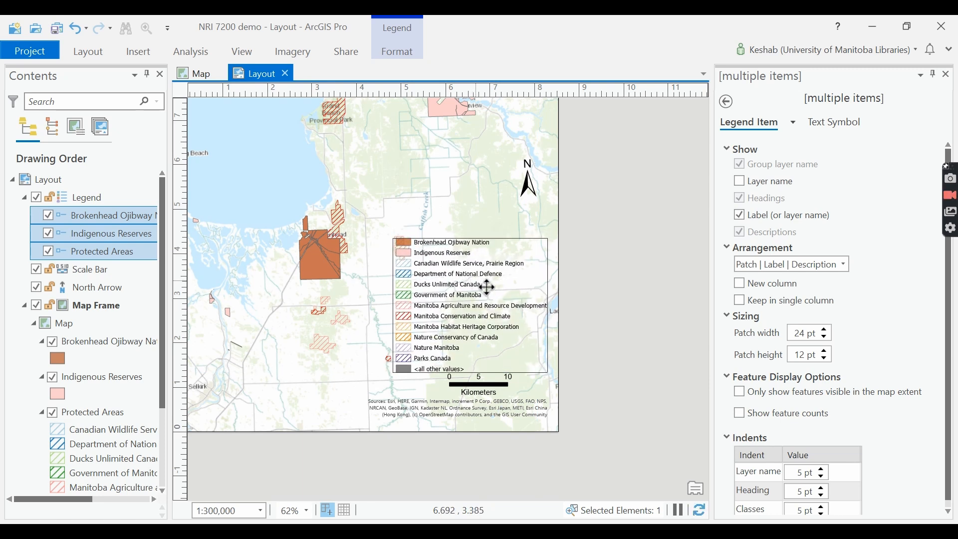
Set the patch width to 18 pt and the patch height to 10 pt for all legend items
left_click(539, 325)
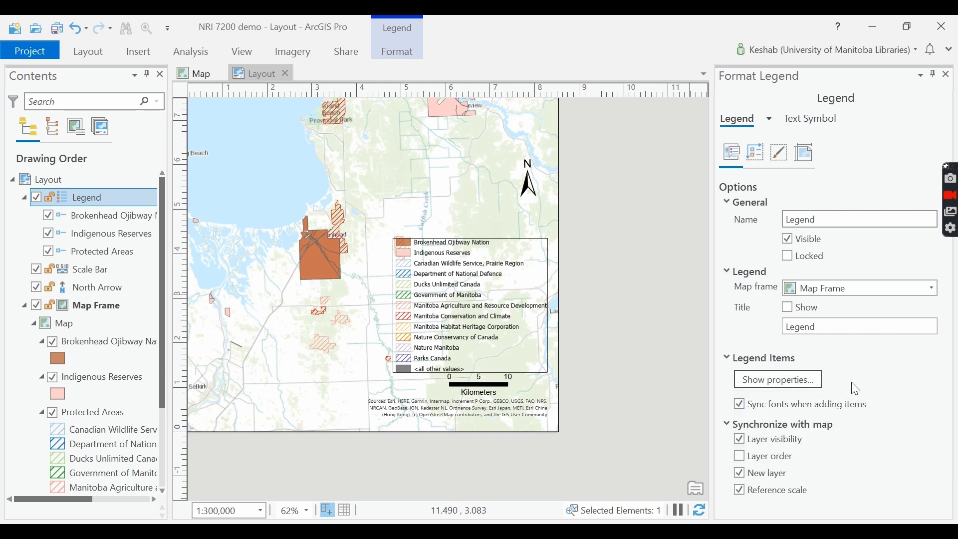
left_click(790, 380)
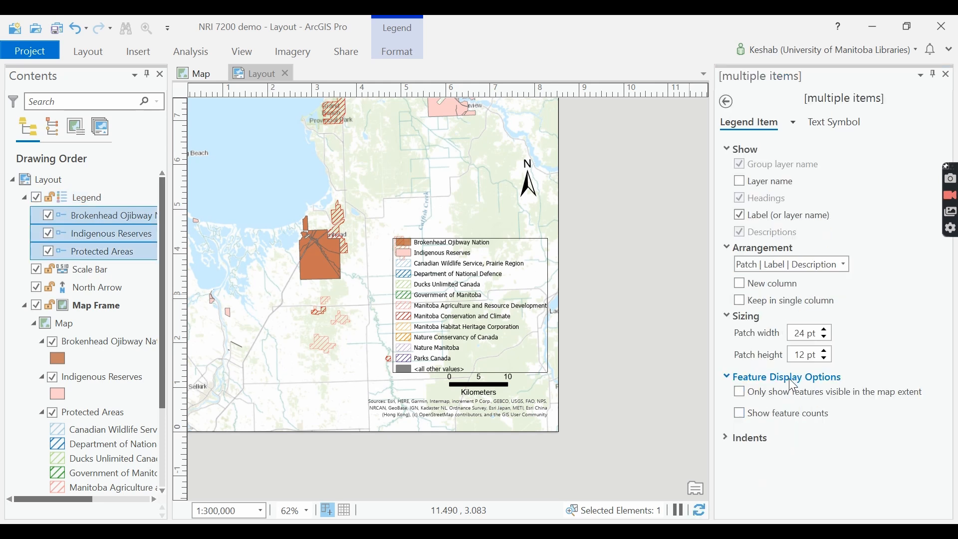
left_click(826, 338)
left_click(826, 338)
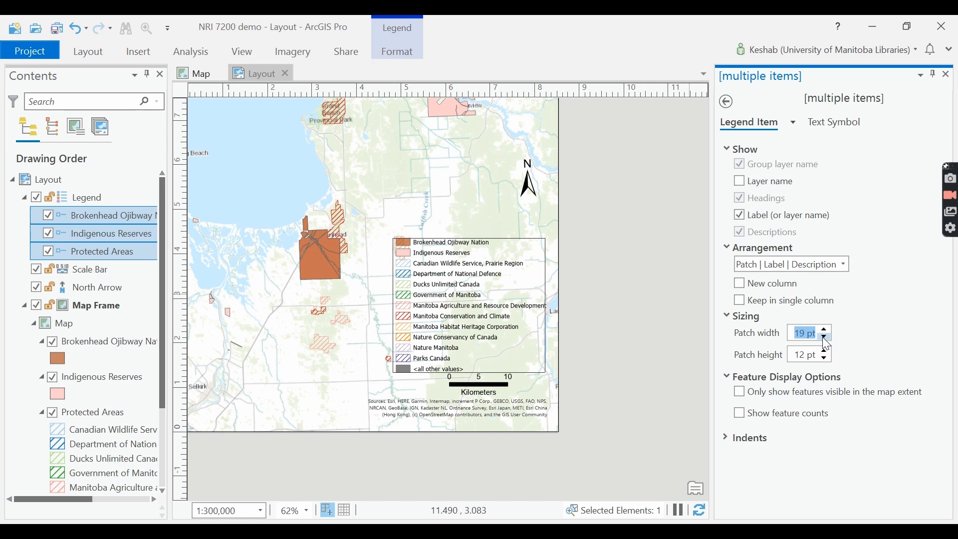
left_click(826, 338)
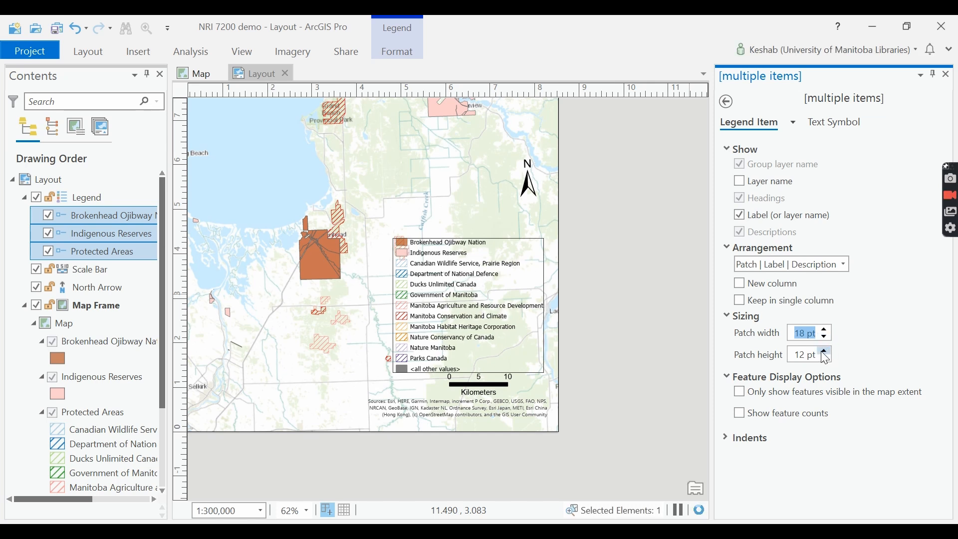
left_click(825, 360)
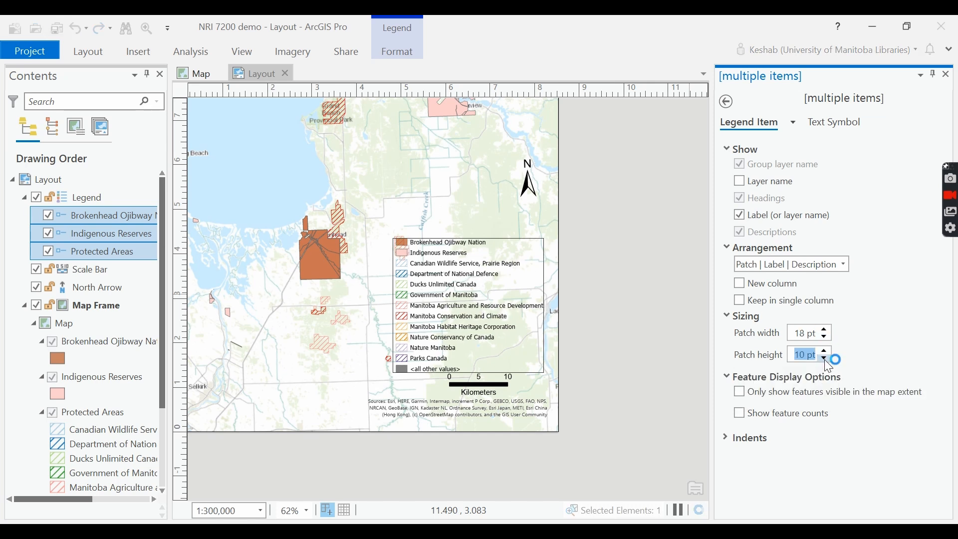
Move the legend to the lower-left corner of the page and close its formatting options
left_click(471, 276)
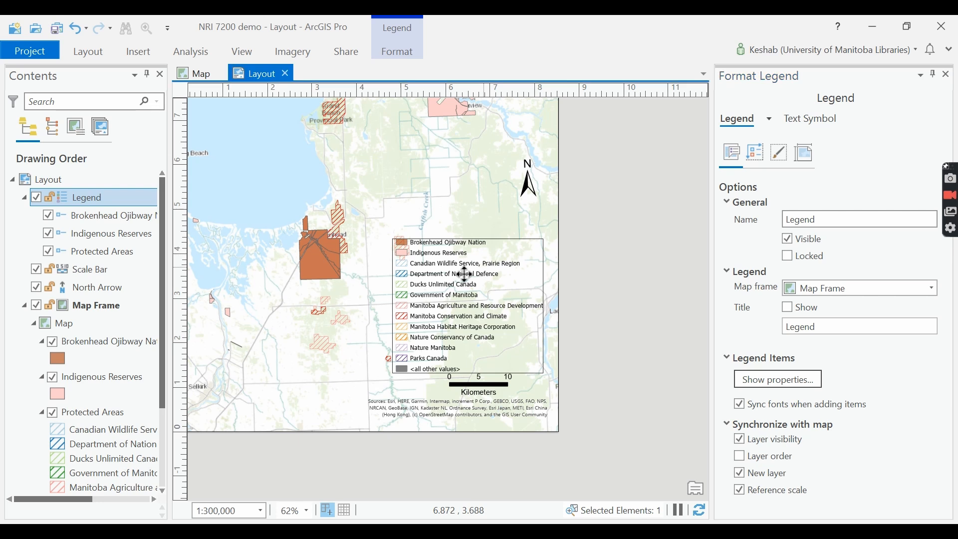
left_click_drag(462, 274, 284, 321)
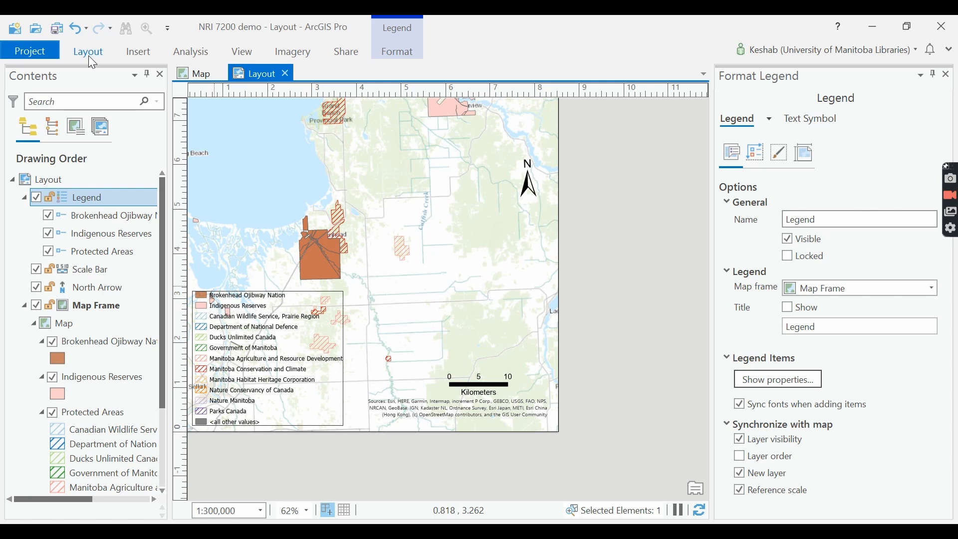
left_click(946, 75)
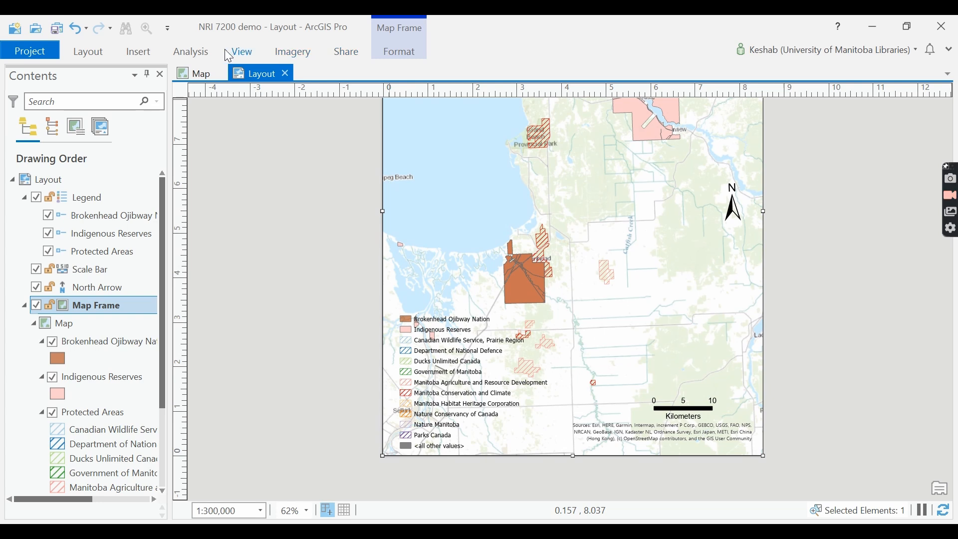
Activate the map frame and pan its map so Brokenhead Ojibway Nation sits farther right on the page, clear of the legend
left_click(82, 55)
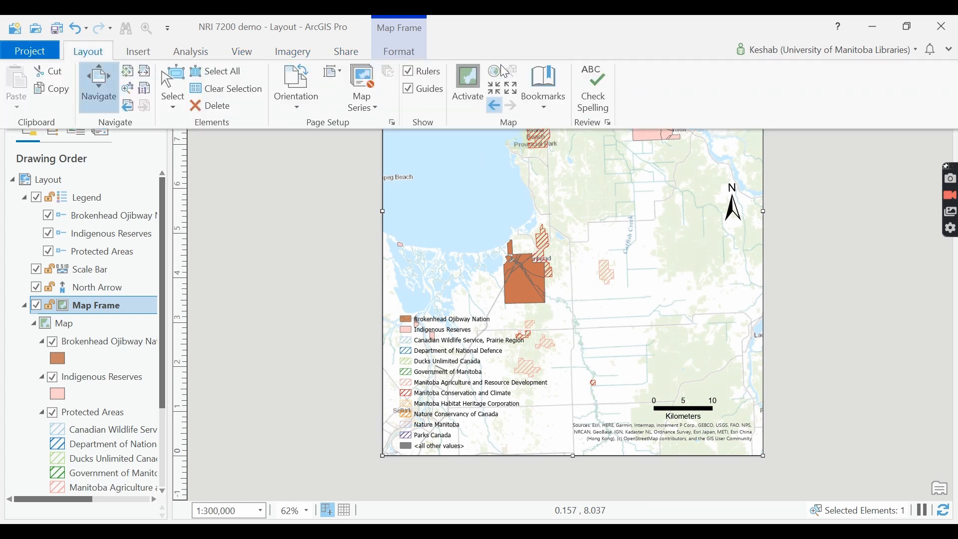
left_click(467, 82)
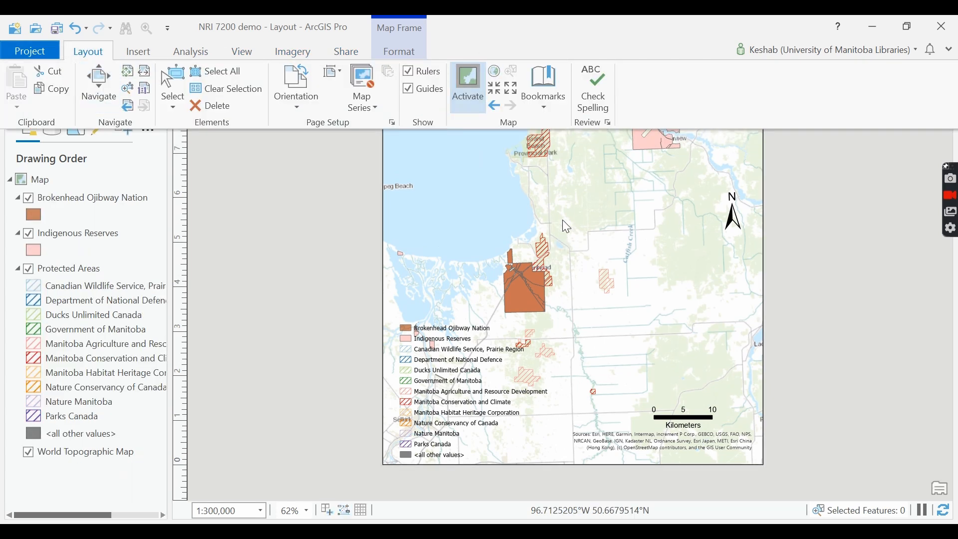
left_click_drag(534, 250, 595, 224)
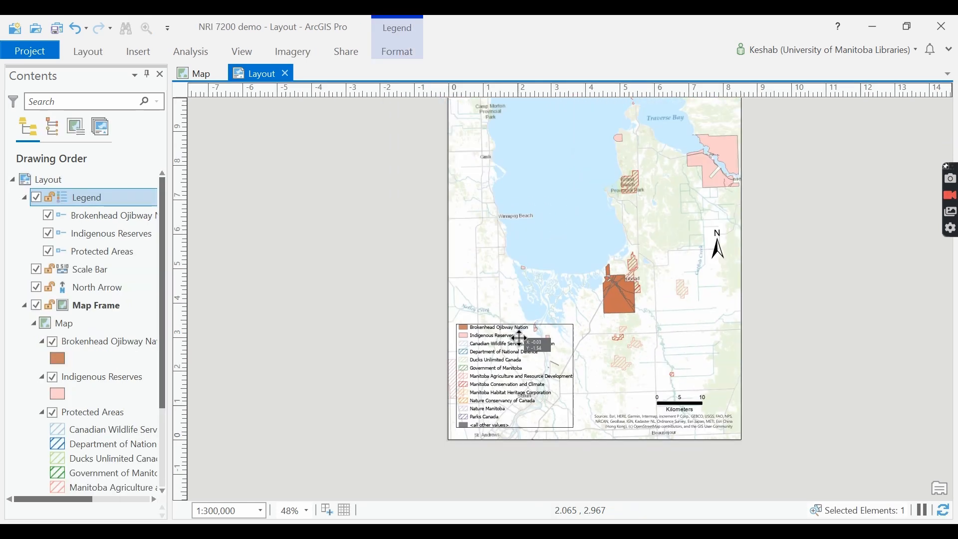
Nudge the legend slightly upward in the page's lower-left corner and bring the whole page into view
mouse_move(519, 338)
left_mouse_down()
mouse_move(520, 347)
mouse_move(520, 335)
left_mouse_up()
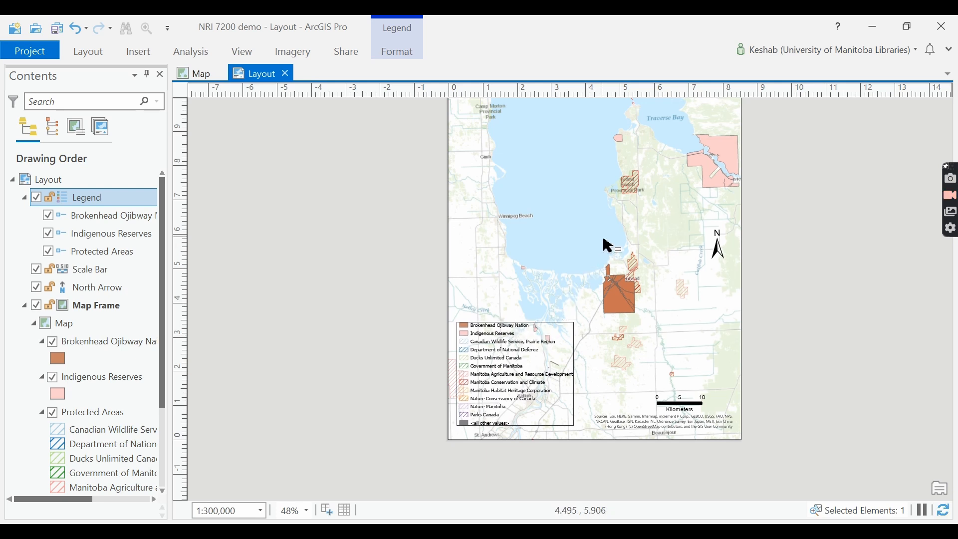
scroll(806, 234, "up", 1)
scroll(812, 242, "up", 3)
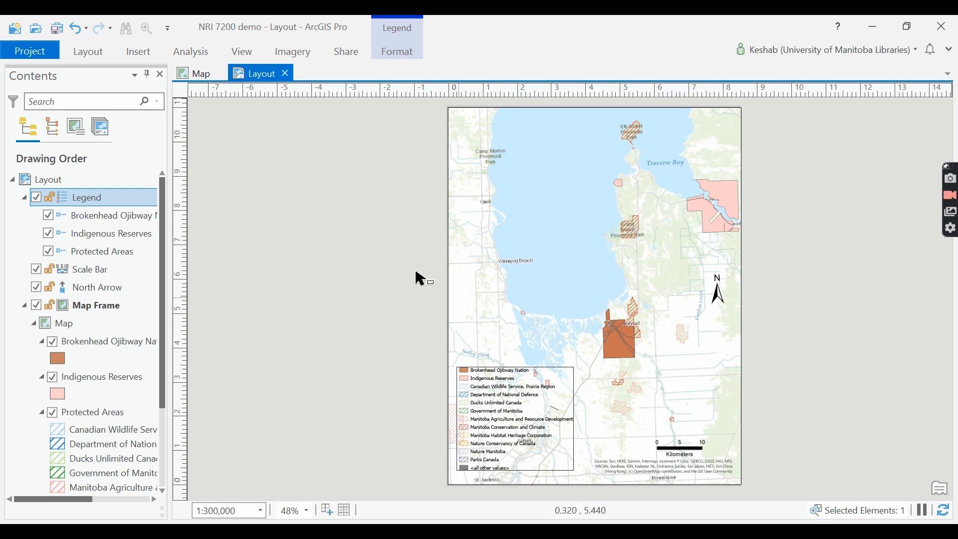
Give the legend a pale yellow background and a 0 pt border with no colour, and close its formatting options
double_click(80, 198)
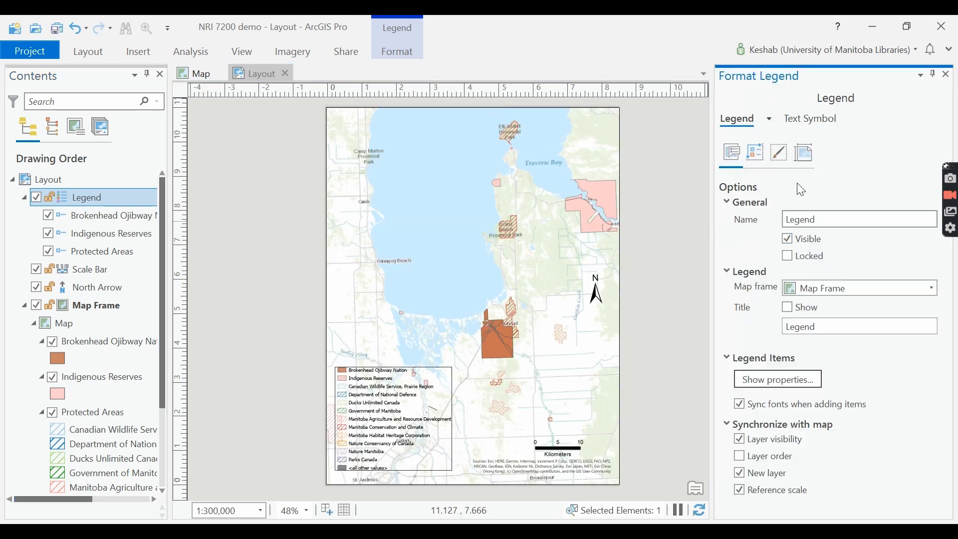
left_click(780, 147)
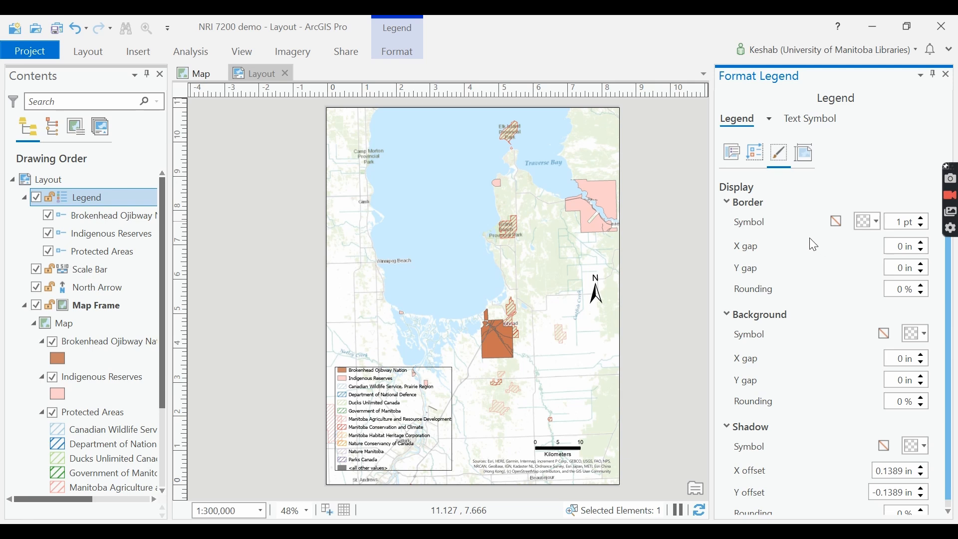
left_click(922, 333)
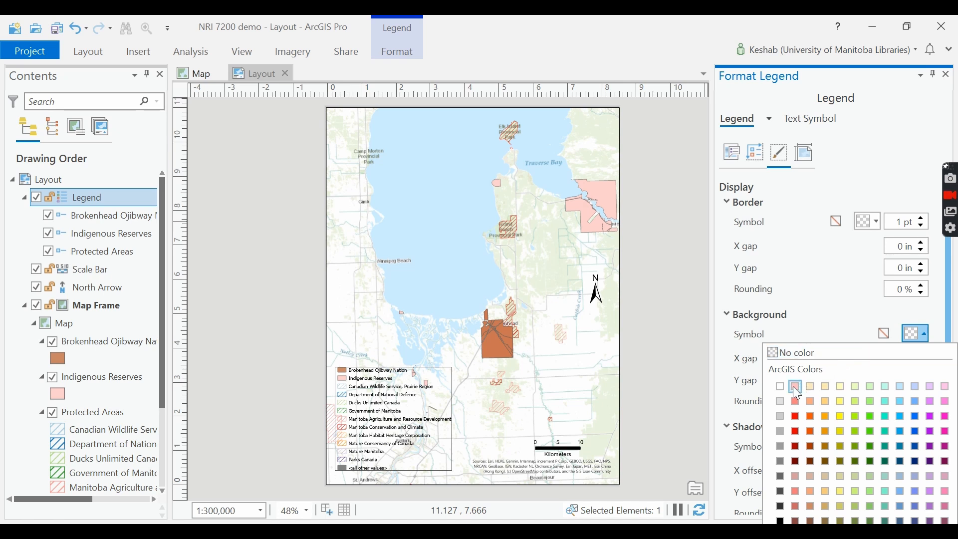
left_click(809, 387)
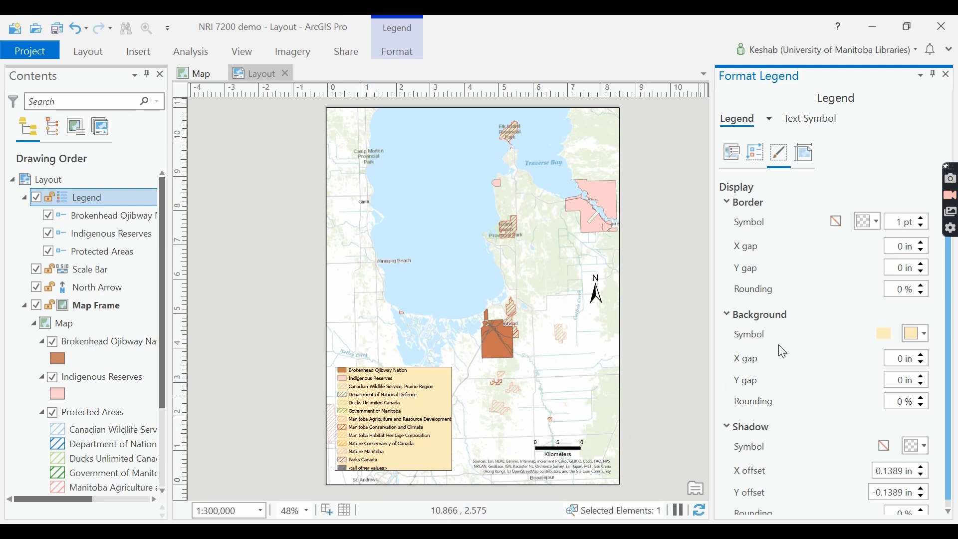
left_click(836, 219)
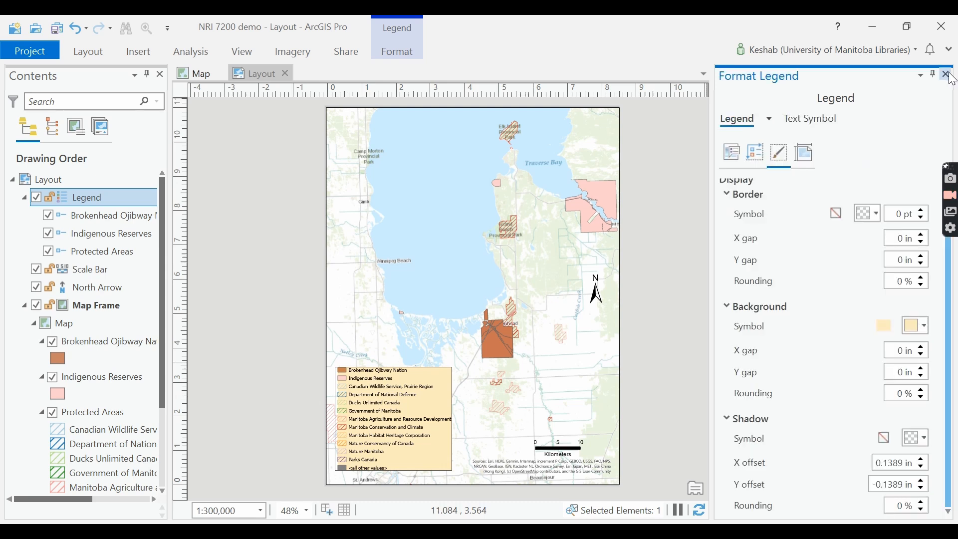
left_click(945, 74)
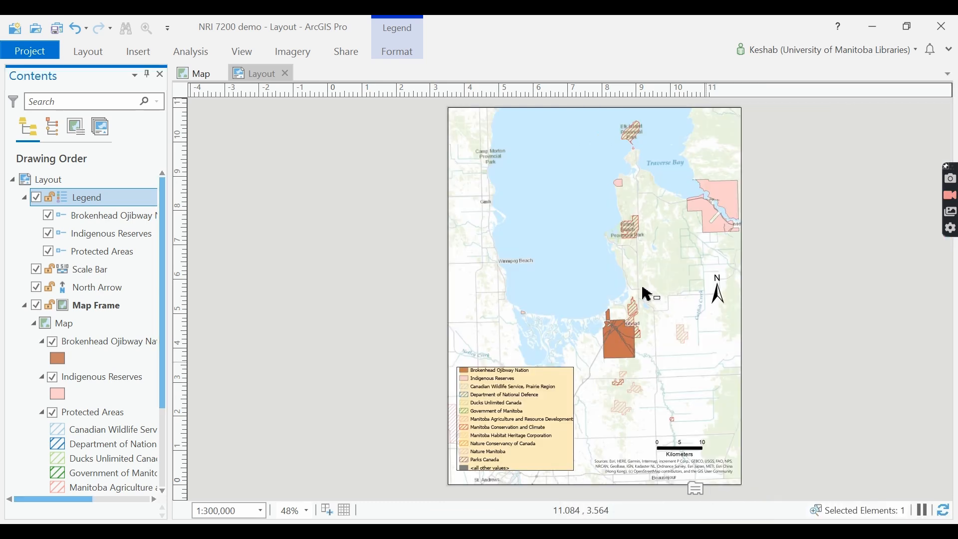
Move the legend into the lower-left corner of the page, close to the map frame's left and bottom edges
left_click(521, 454)
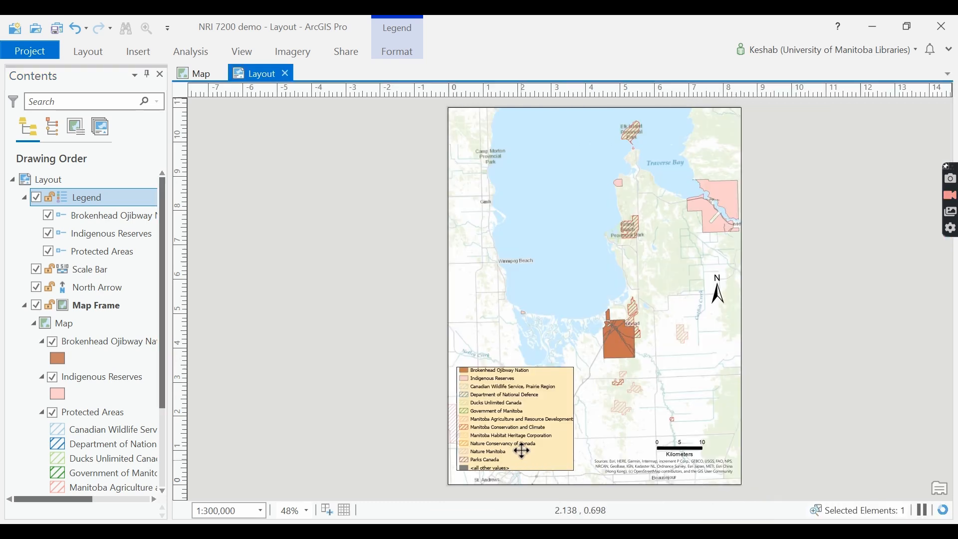
double_click(511, 387)
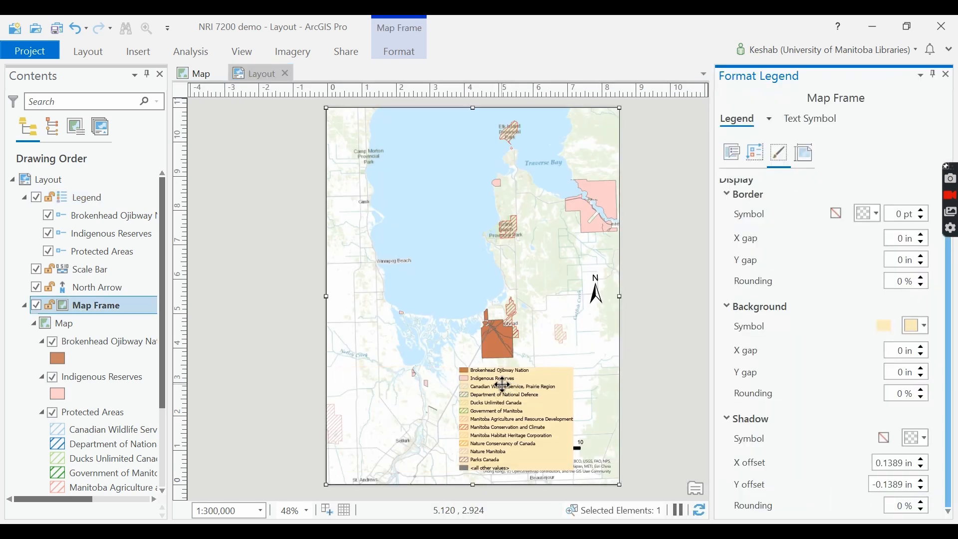
mouse_move(503, 384)
left_mouse_down()
mouse_move(491, 388)
mouse_move(503, 386)
left_mouse_up()
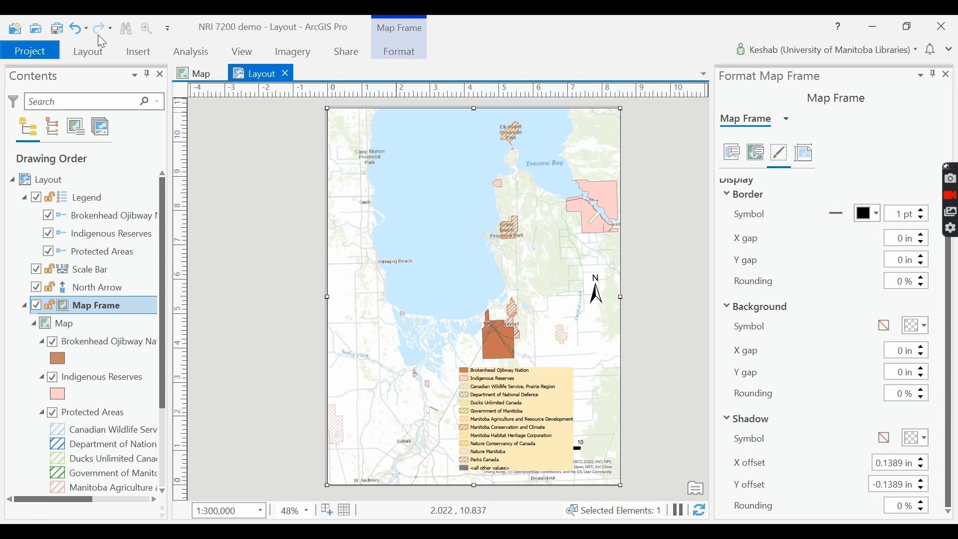
left_click(89, 50)
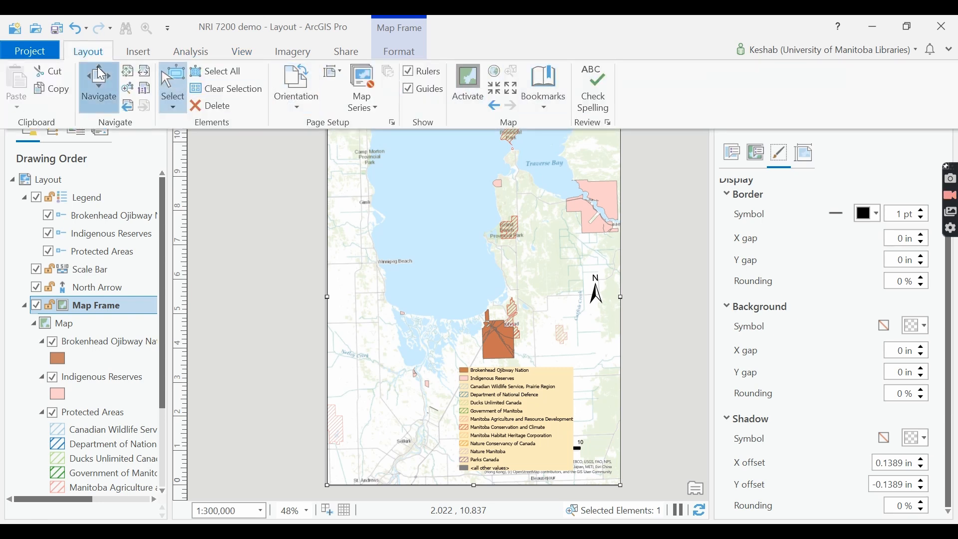
left_click(101, 75)
left_click(555, 380)
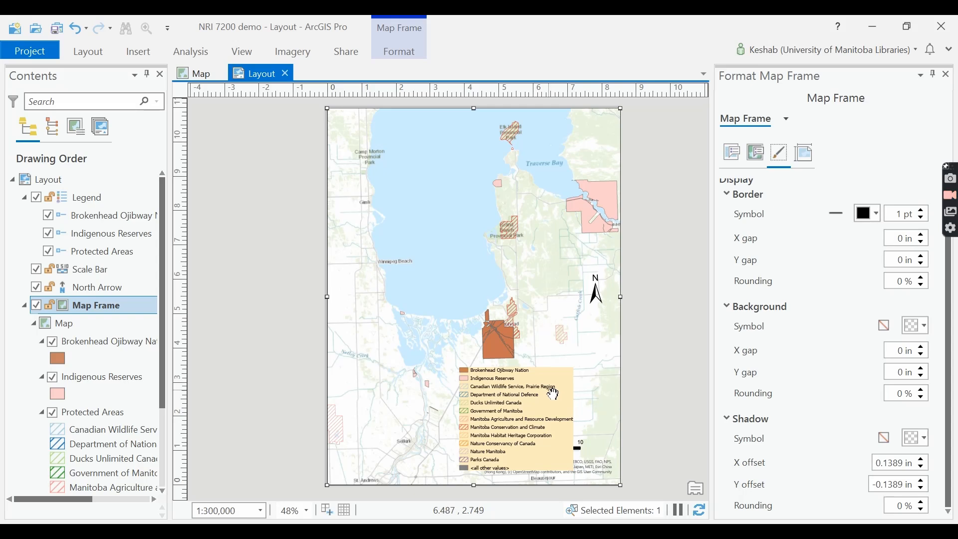
left_click(93, 53)
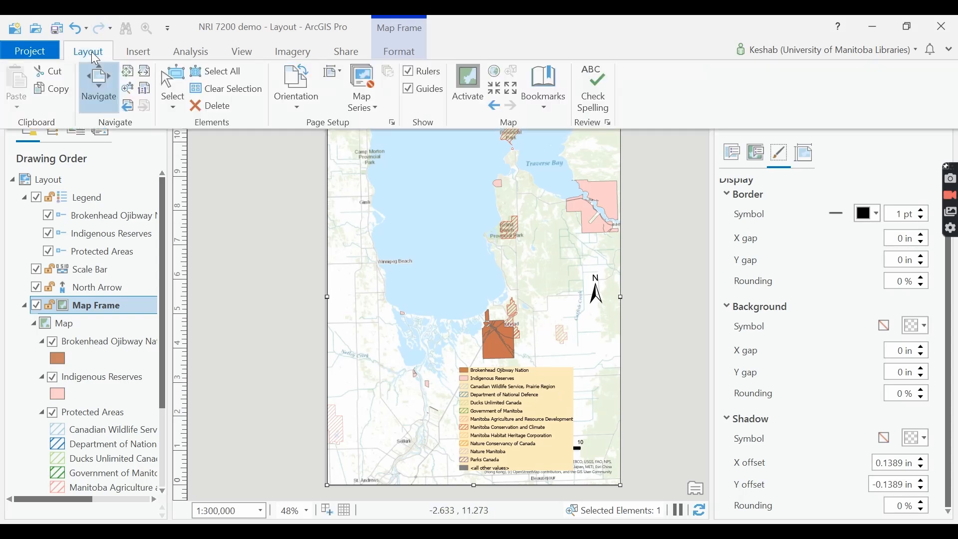
left_click(172, 84)
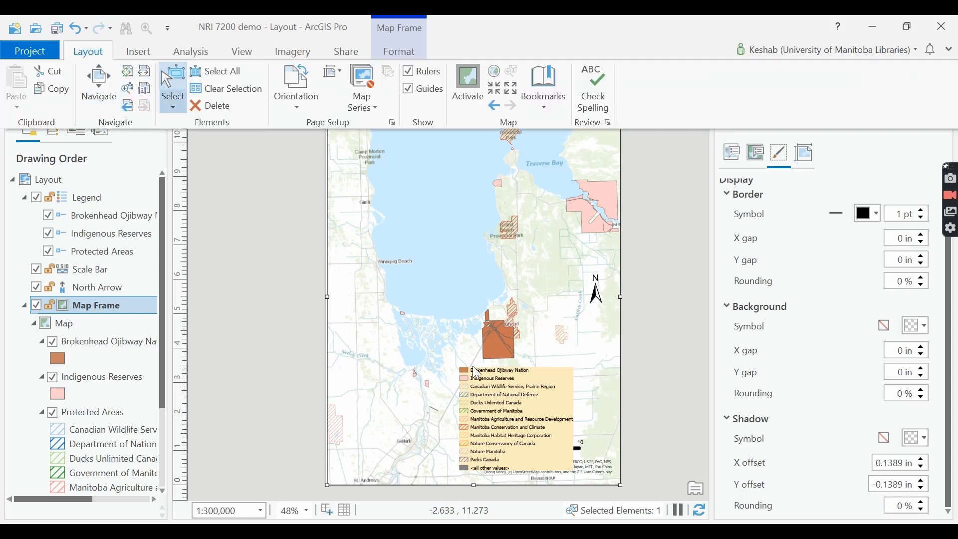
left_click(500, 404)
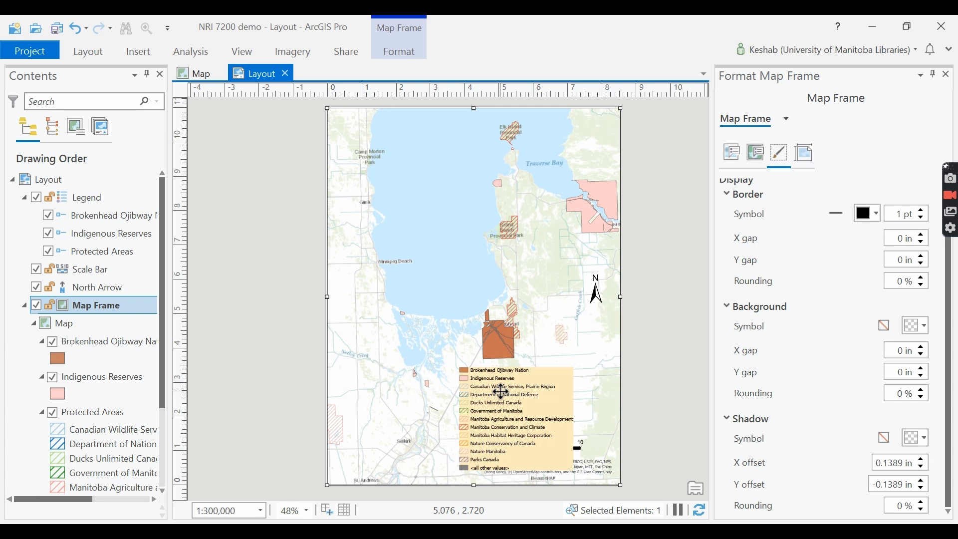
left_click(501, 392)
left_click_drag(502, 392, 381, 403)
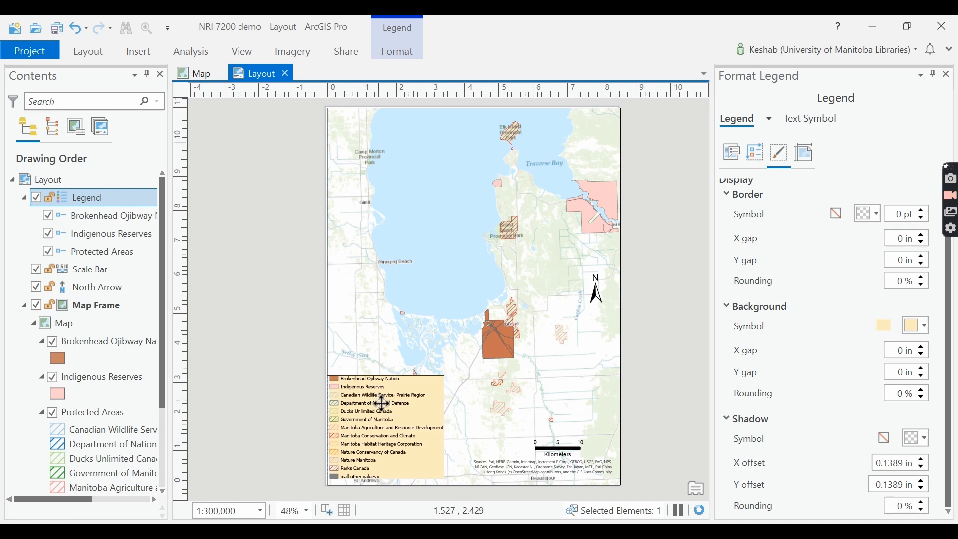
Shift the scale bar slightly to the right and move the north arrow directly above it
left_click(562, 457)
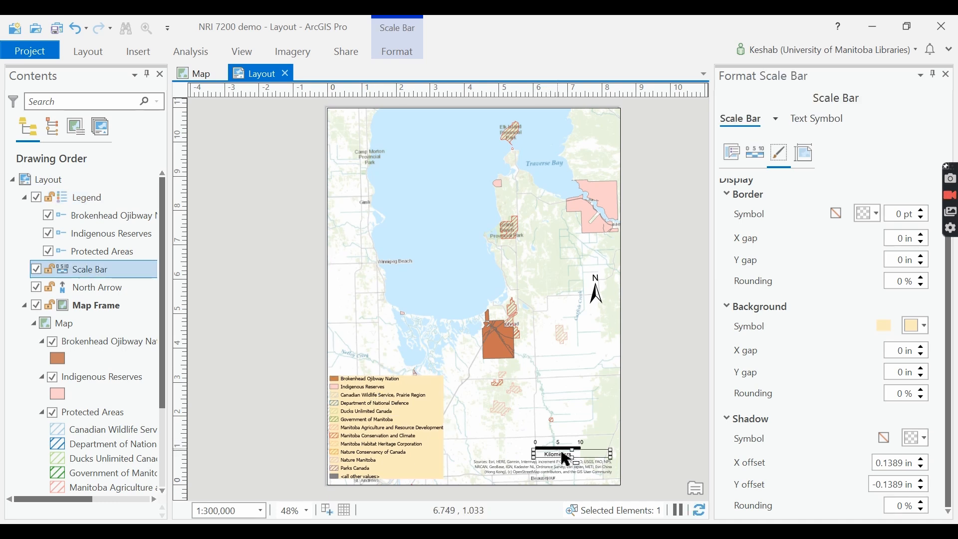
left_click_drag(565, 459, 577, 446)
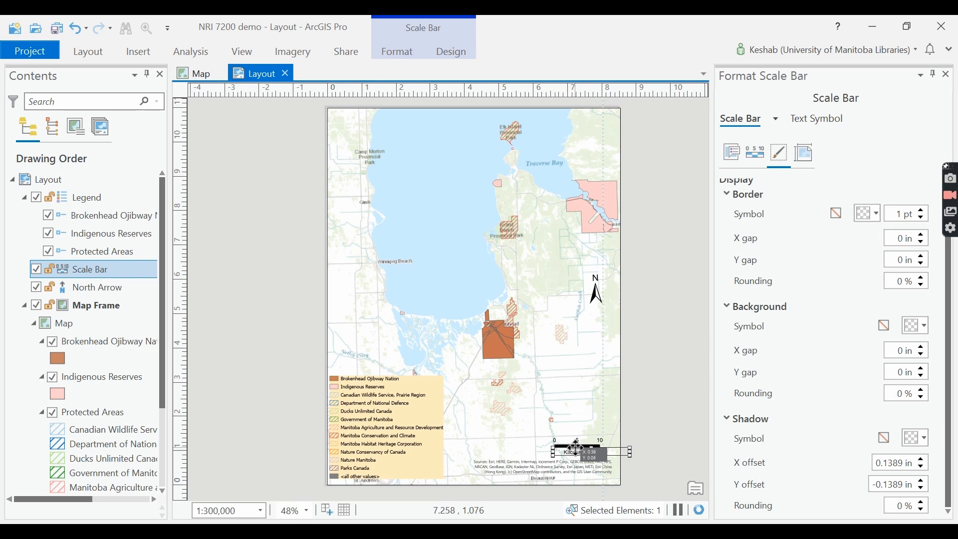
left_click(595, 289)
left_click_drag(595, 290, 577, 405)
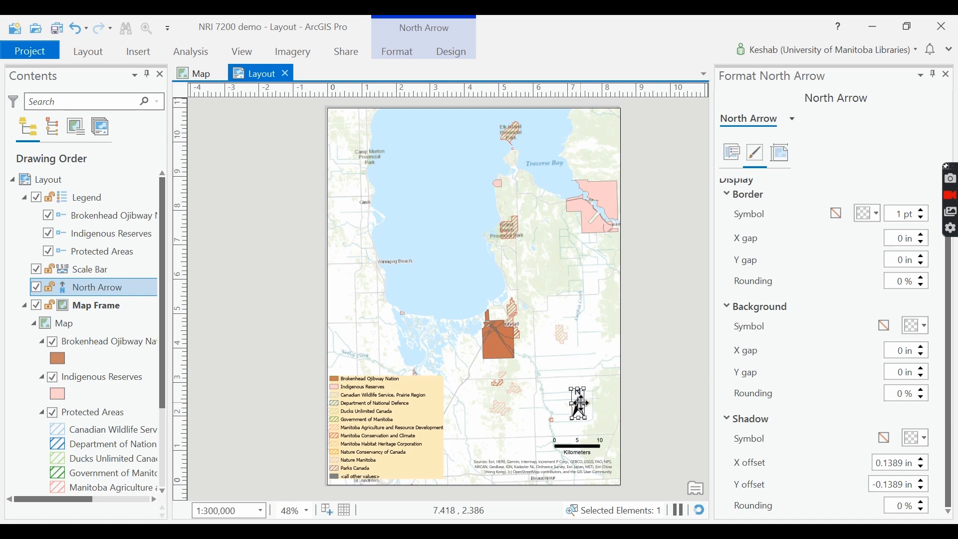
left_click(631, 423)
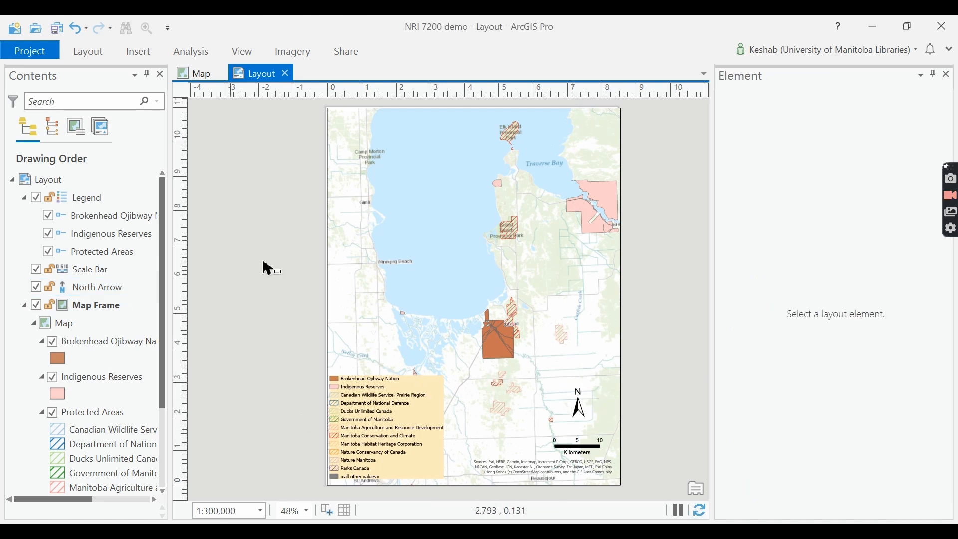
Insert dynamic text showing the map frame's scale at the bottom of the page beside the legend, and clear the selection
left_click(72, 56)
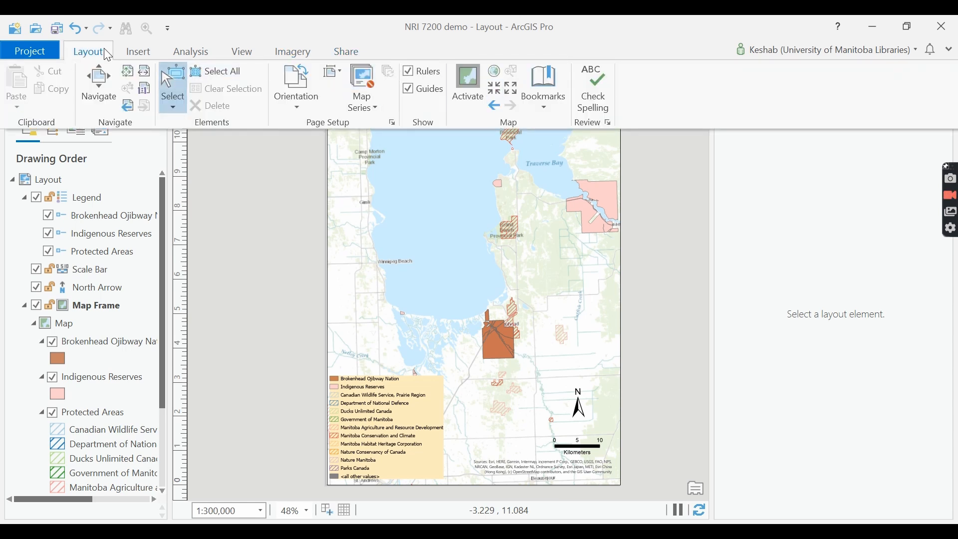
left_click(124, 51)
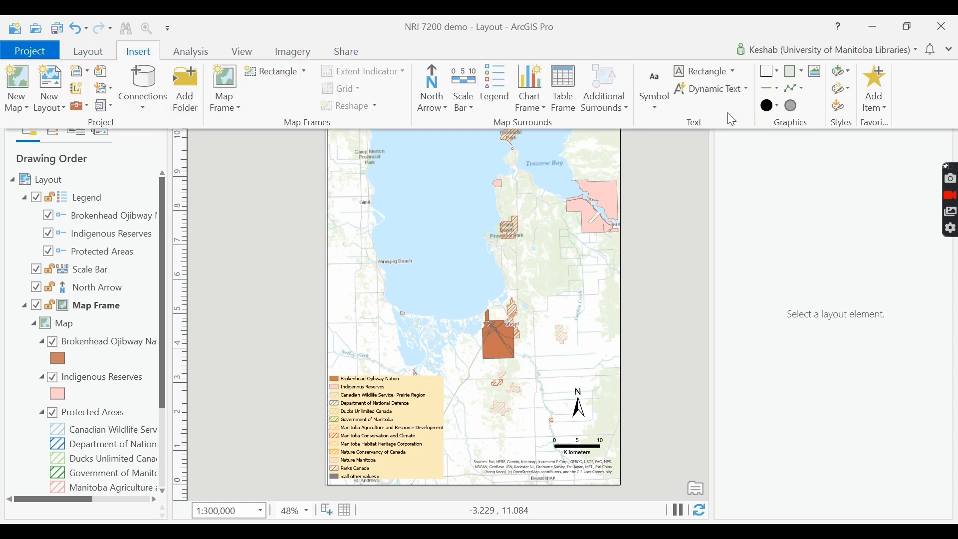
left_click(745, 89)
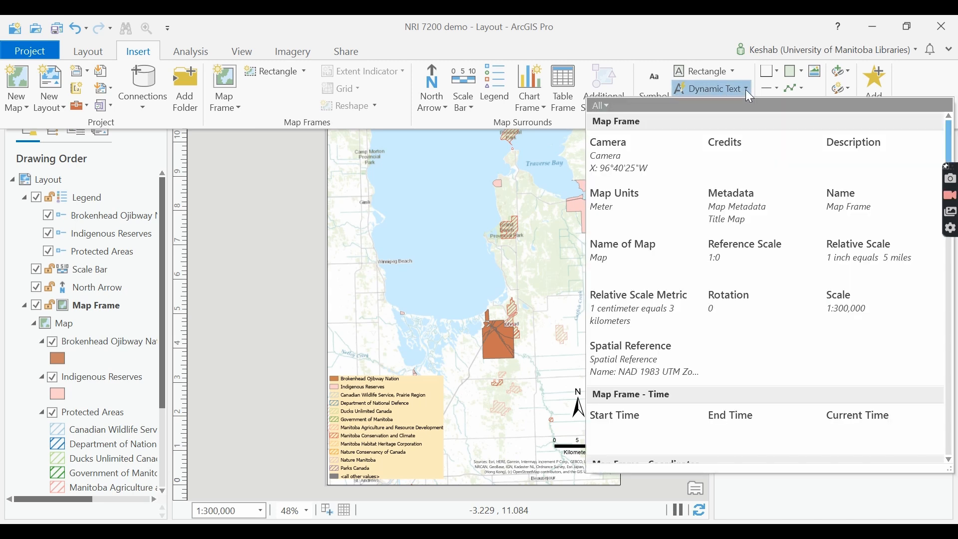
left_click(878, 315)
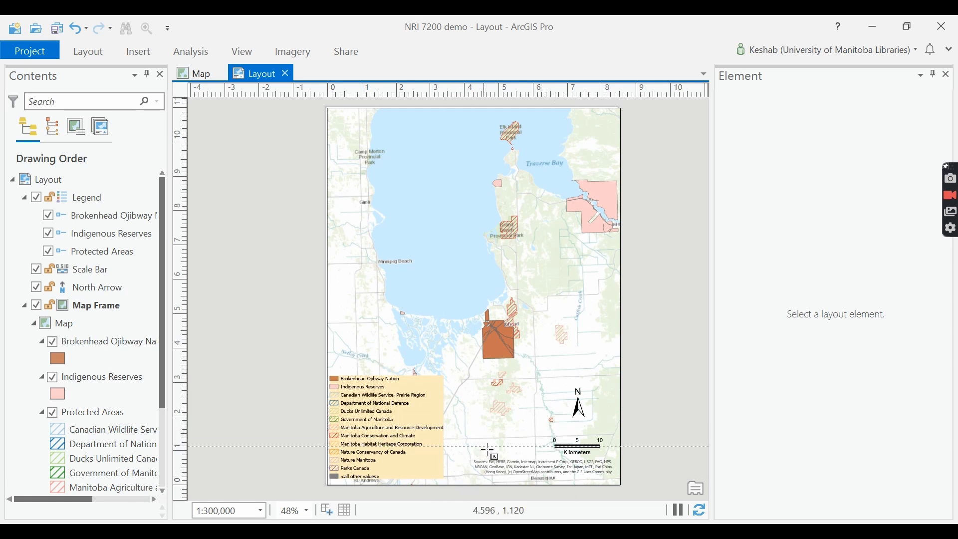
left_click_drag(451, 480, 499, 479)
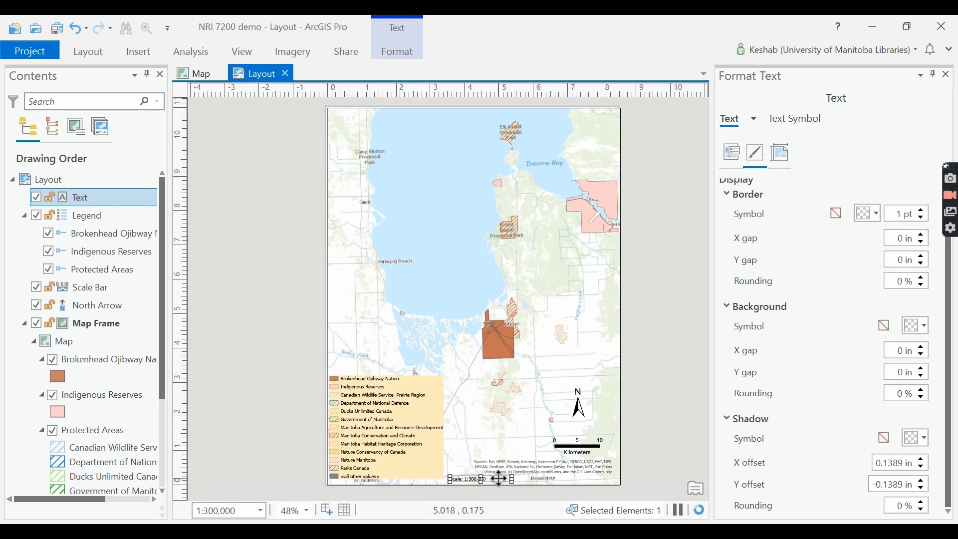
left_click(630, 450)
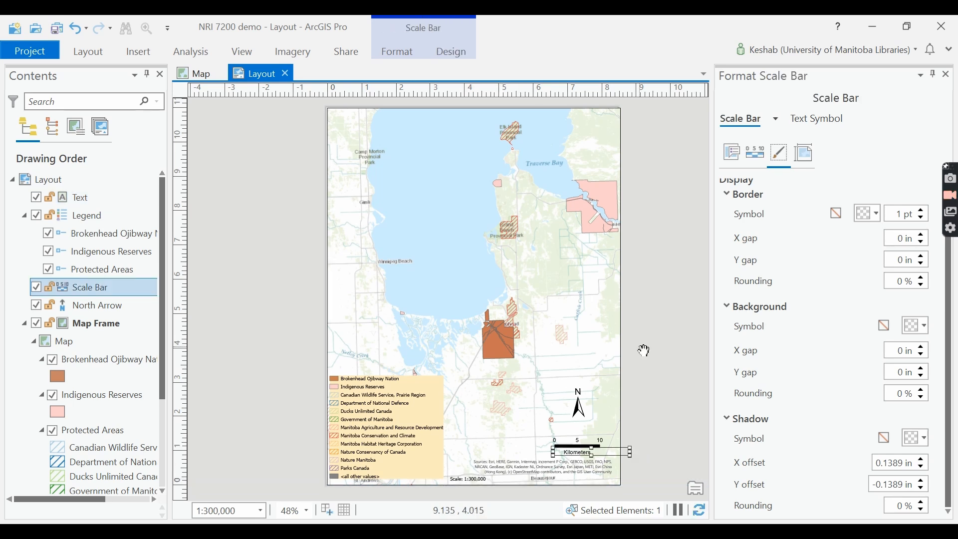
left_click(99, 53)
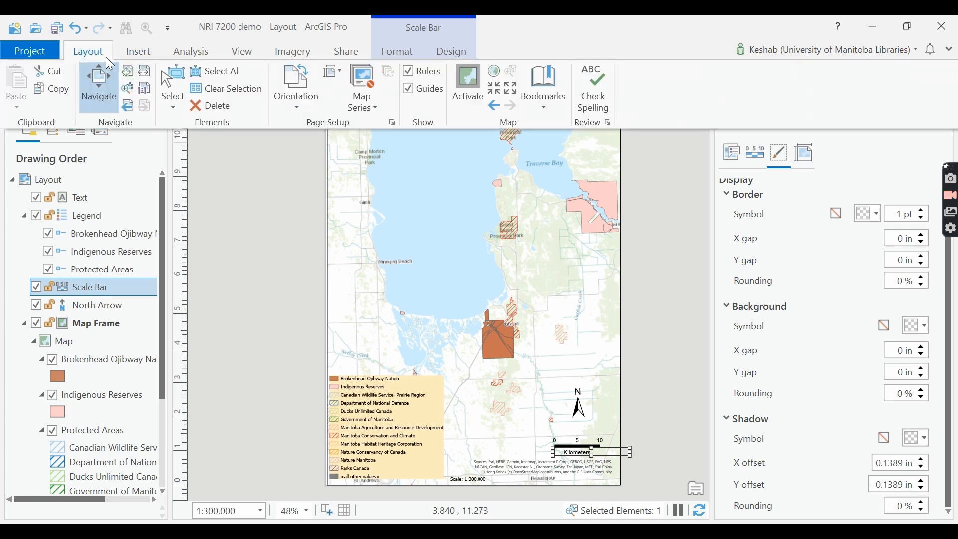
left_click(227, 89)
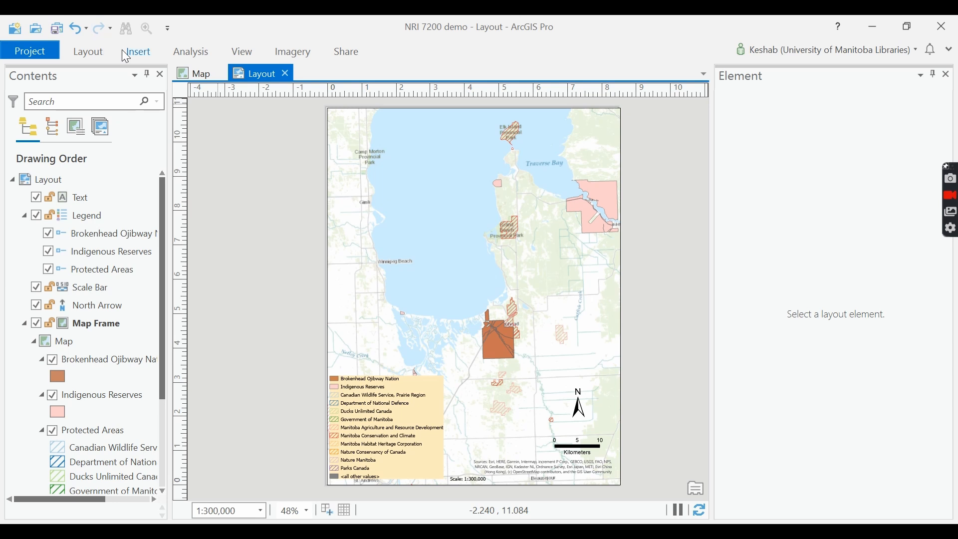
Insert a circular map frame as a second frame and move it fully onto the page in the upper-left corner
left_click(139, 53)
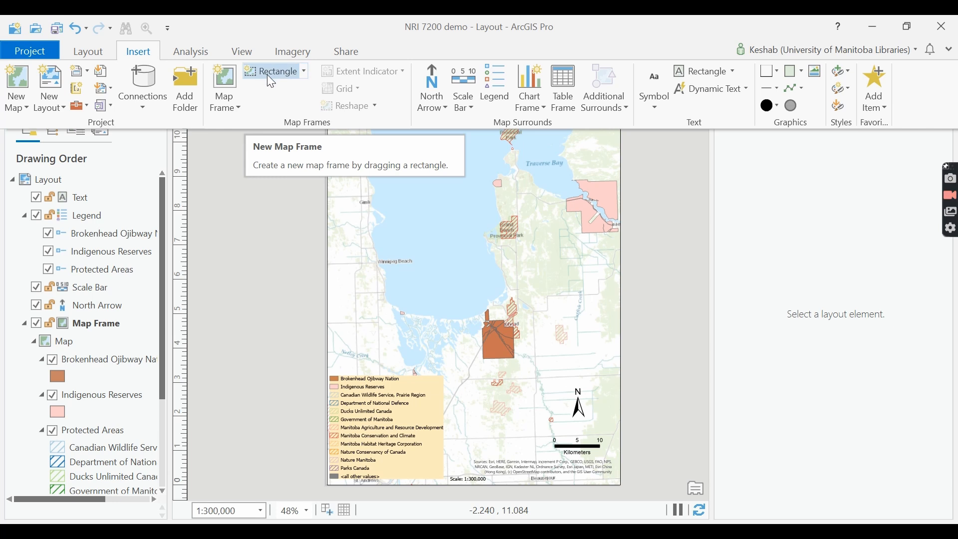
left_click(303, 76)
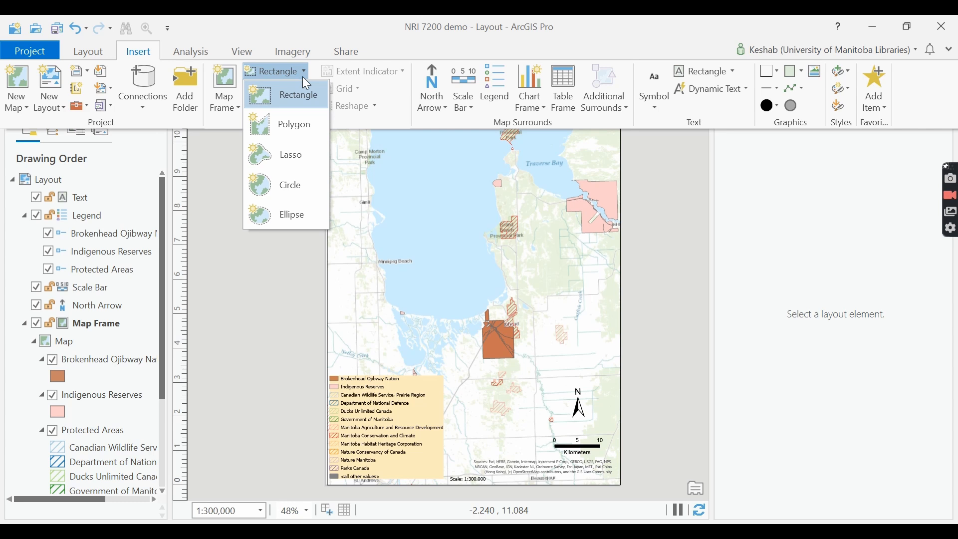
left_click(286, 195)
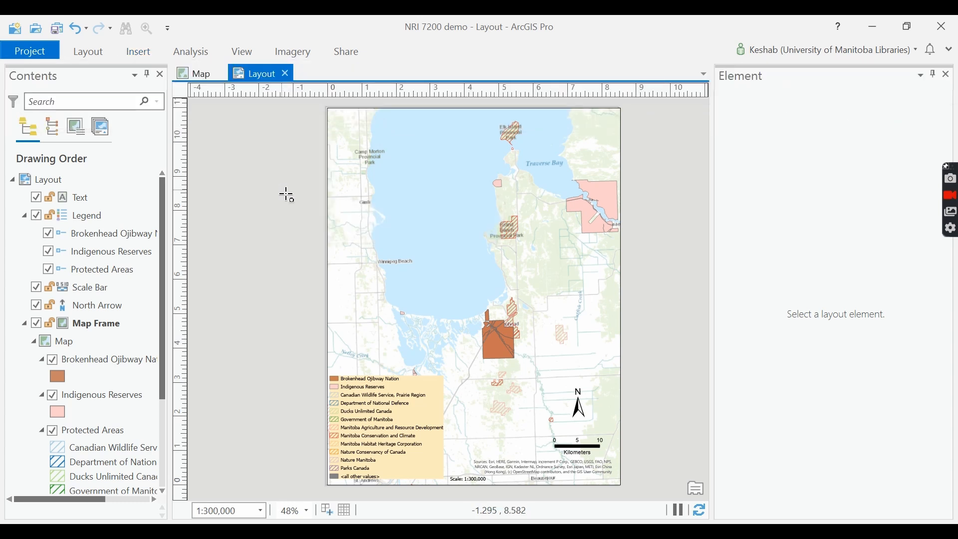
left_click(139, 52)
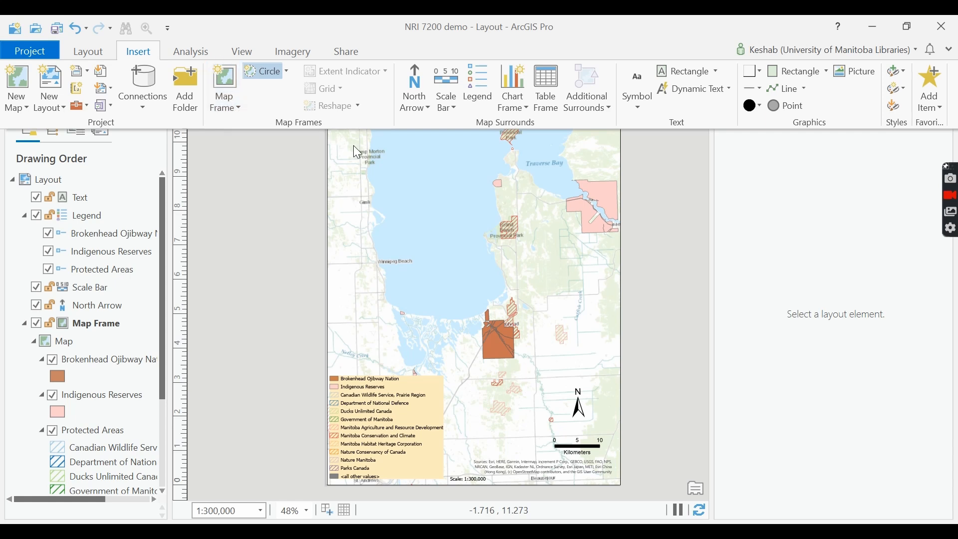
left_click(316, 188)
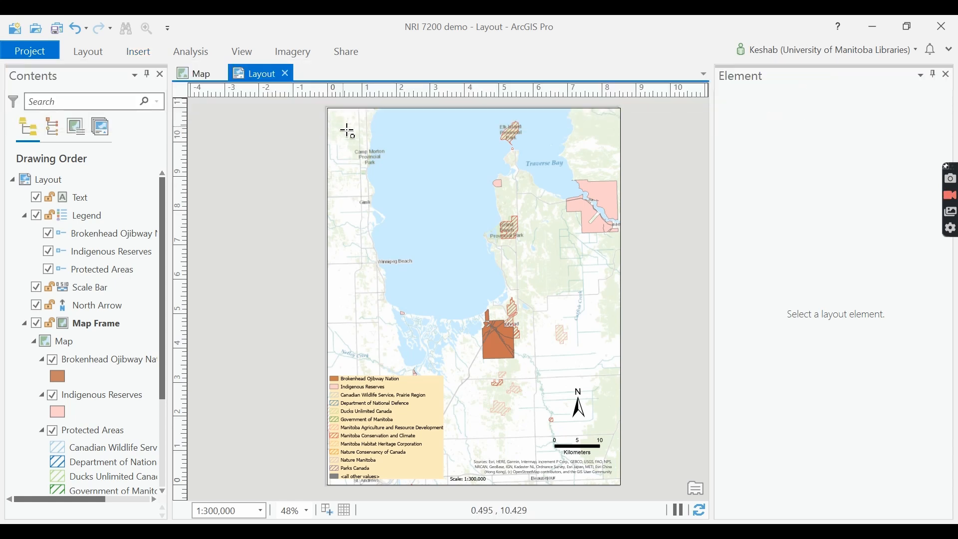
left_click_drag(348, 120, 396, 181)
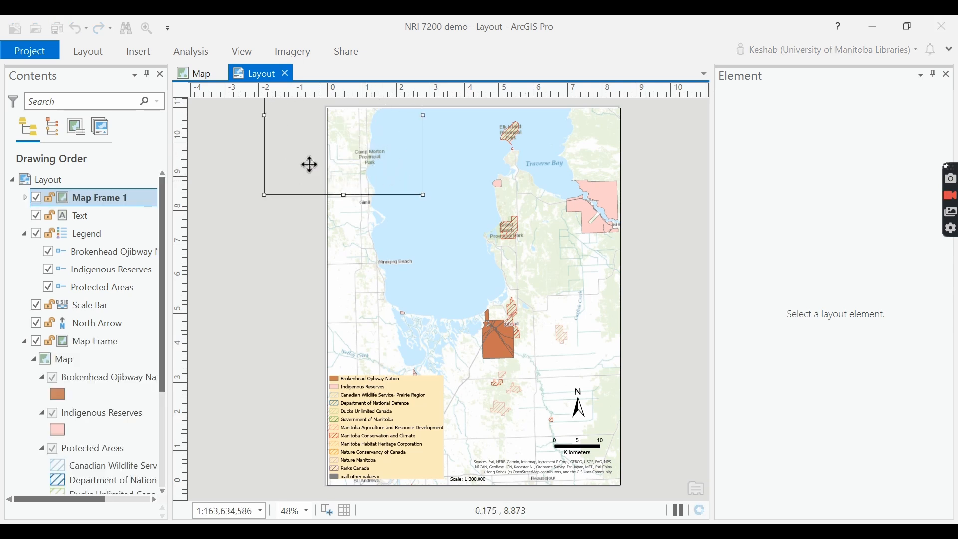
left_click_drag(304, 135, 373, 213)
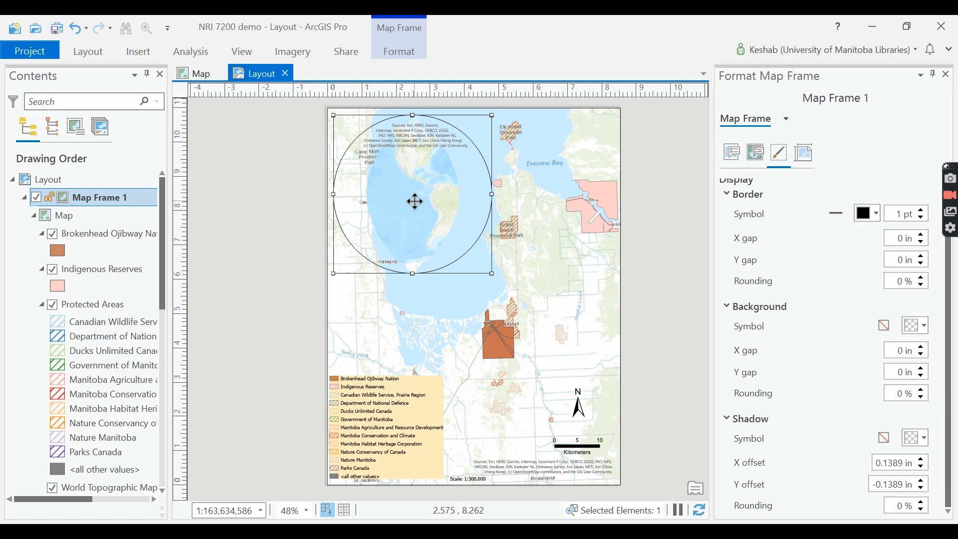
left_click(98, 56)
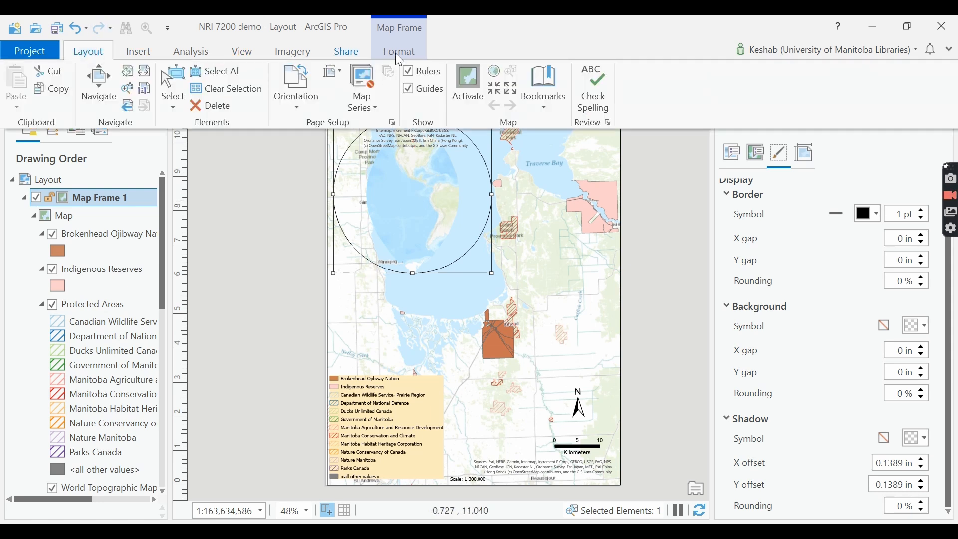
Activate the circular map frame, centre and zoom its map on Manitoba's protected areas within Canada, and close the activation
left_click(479, 81)
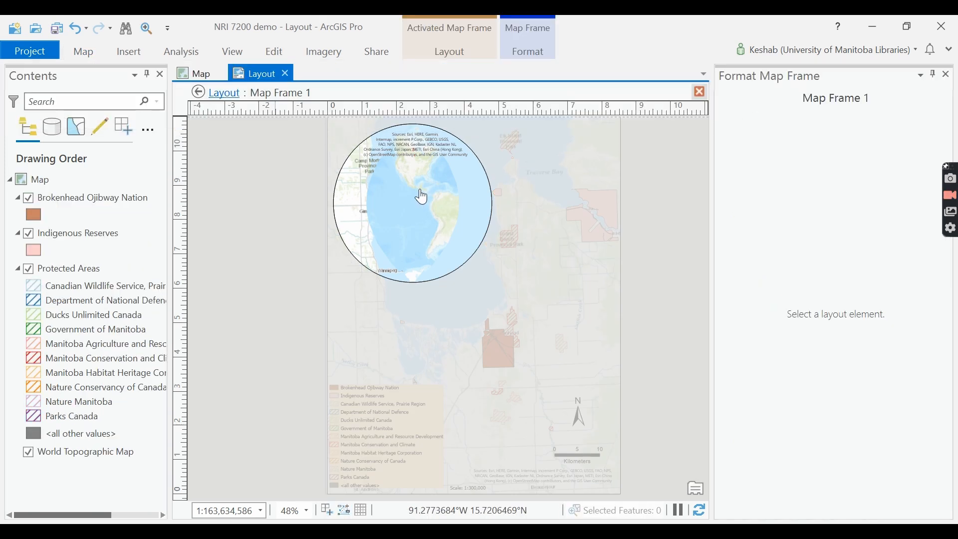
left_click_drag(414, 170, 404, 210)
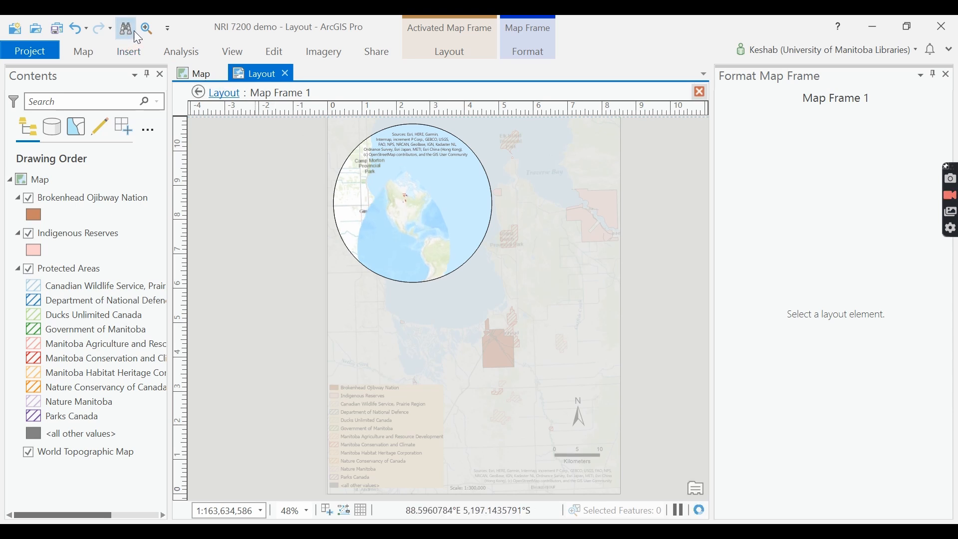
left_click(147, 28)
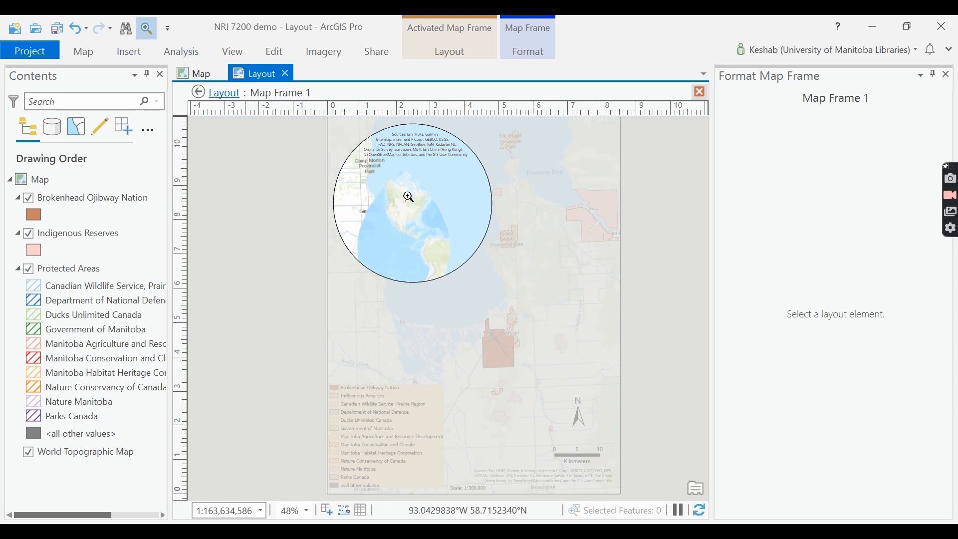
left_click_drag(389, 181, 423, 220)
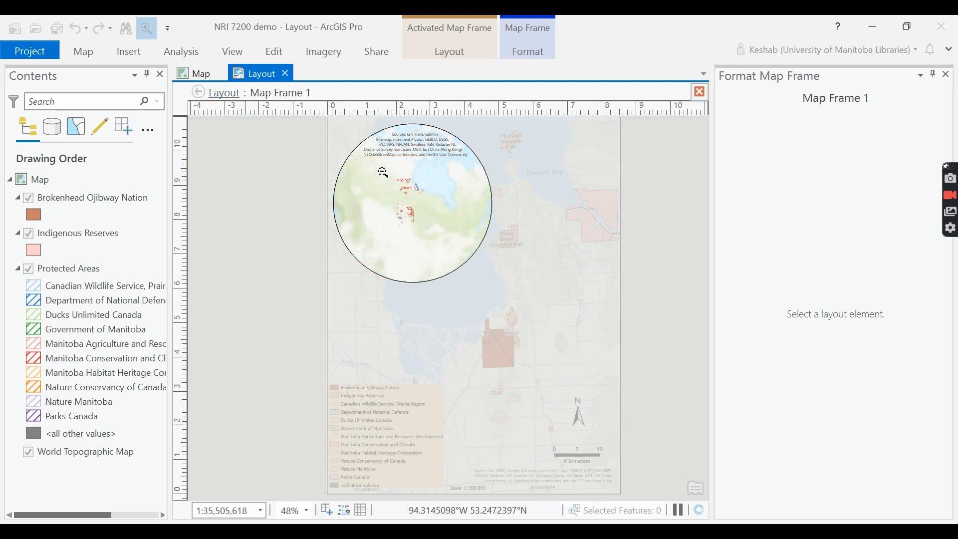
left_click_drag(378, 162, 442, 244)
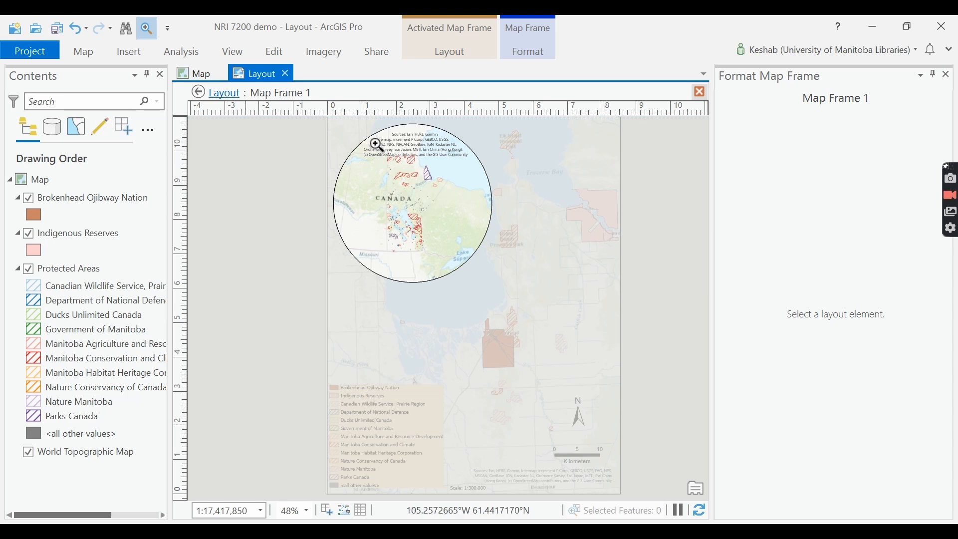
left_click_drag(374, 145, 455, 267)
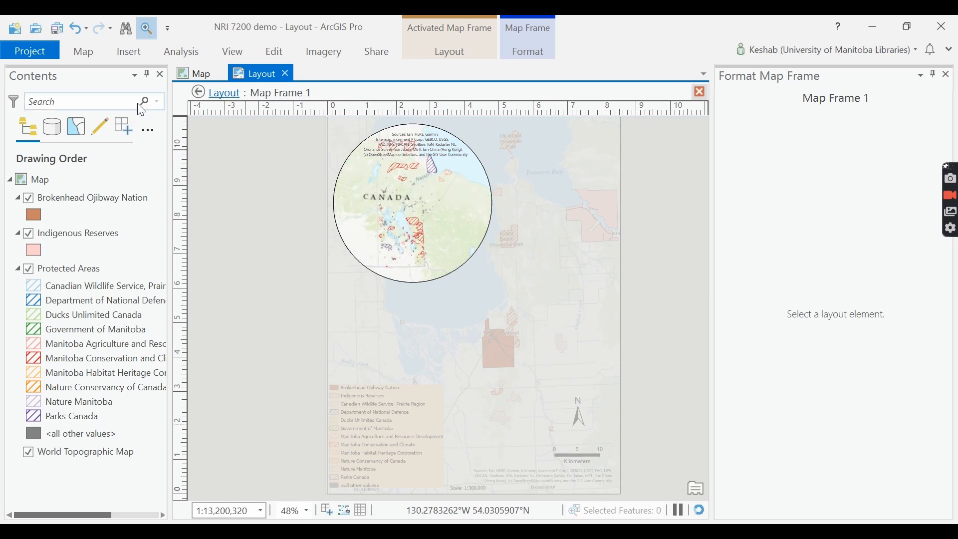
left_click(142, 54)
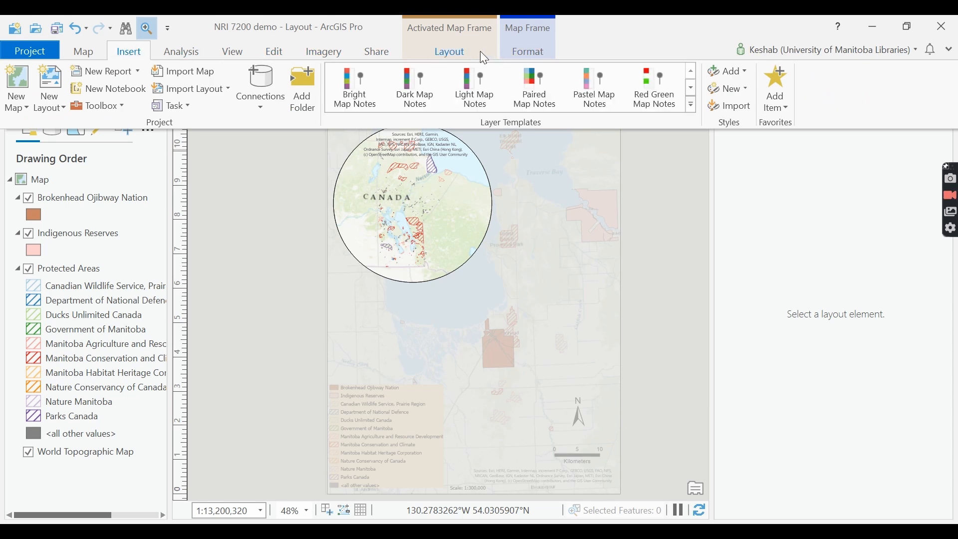
left_click(450, 53)
left_click(118, 78)
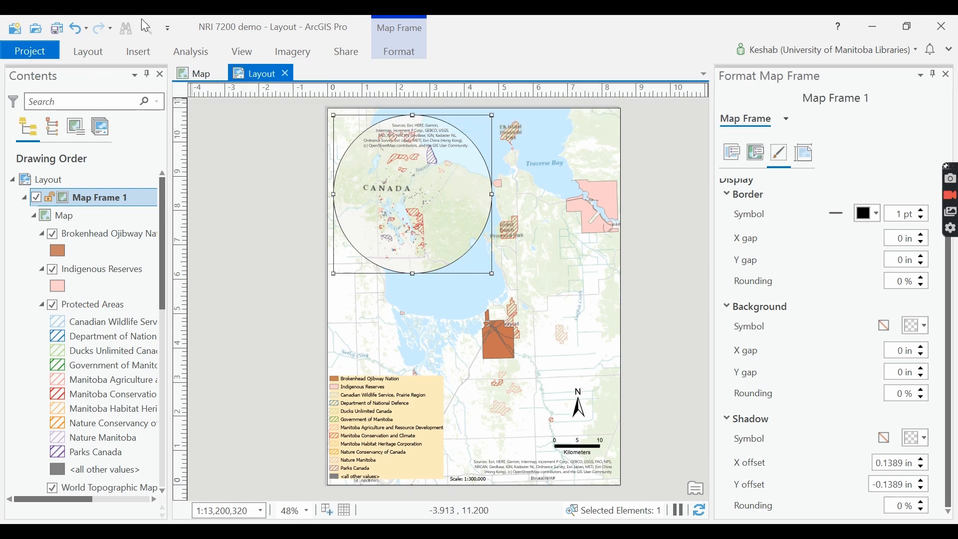
left_click(133, 54)
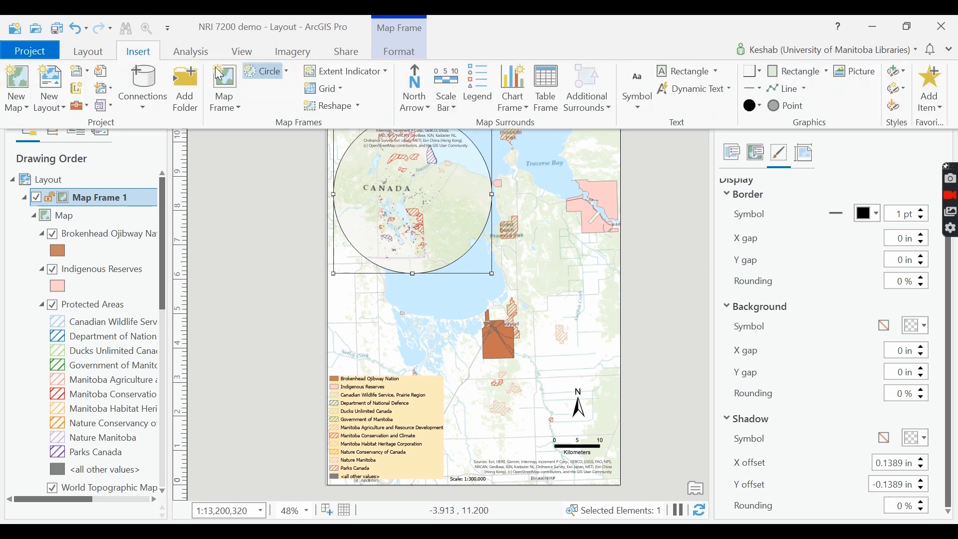
left_click(385, 72)
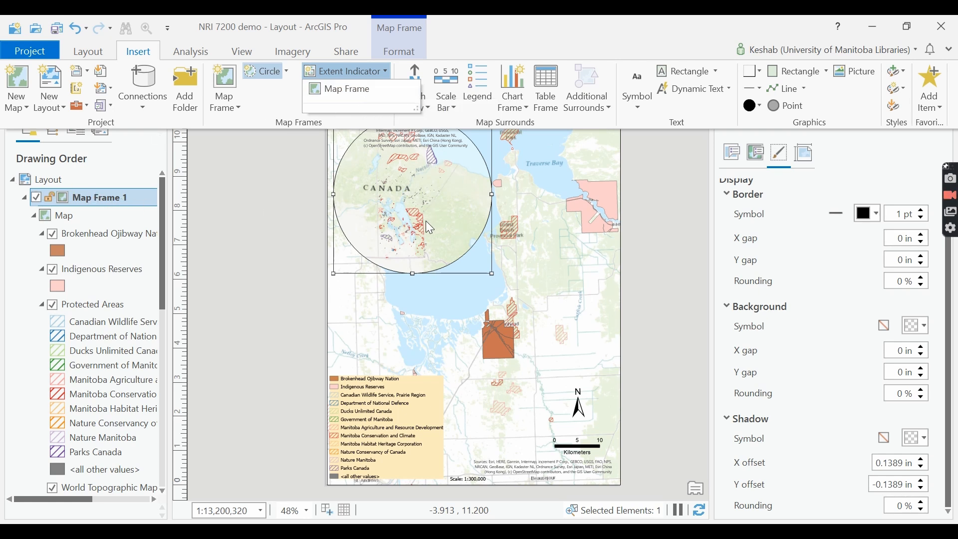
left_click(160, 216)
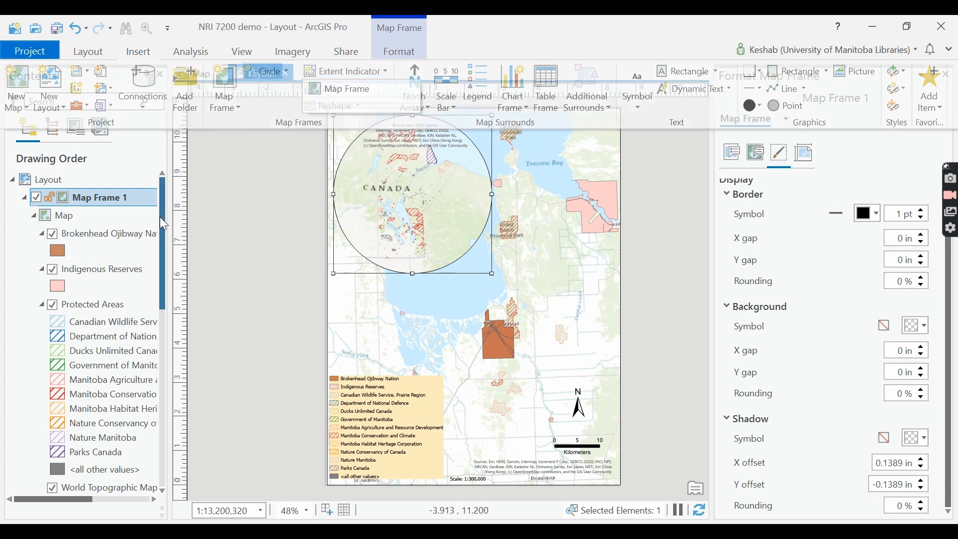
left_click_drag(160, 216, 167, 403)
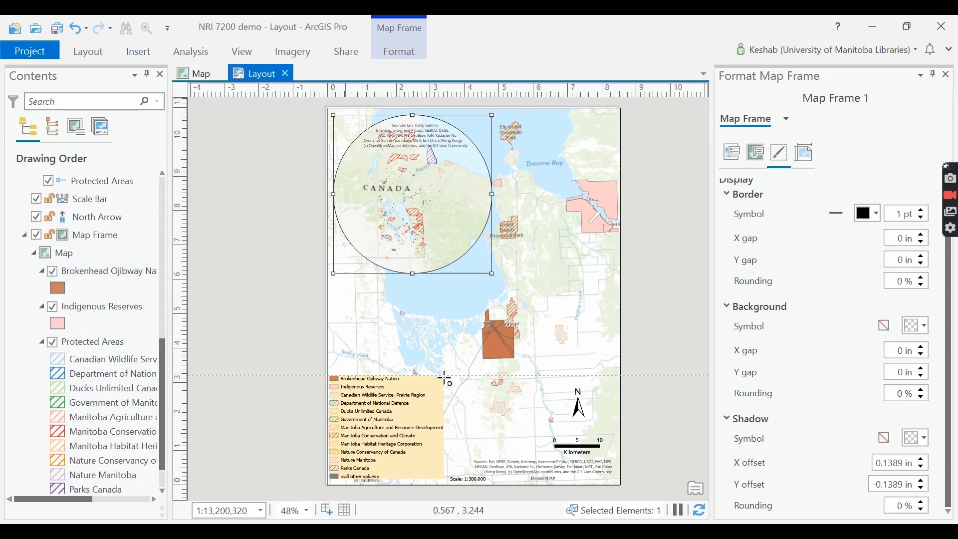
Add an extent indicator to the circular inset showing the extent of the main Map Frame, keeping the Frame shape
left_click(135, 52)
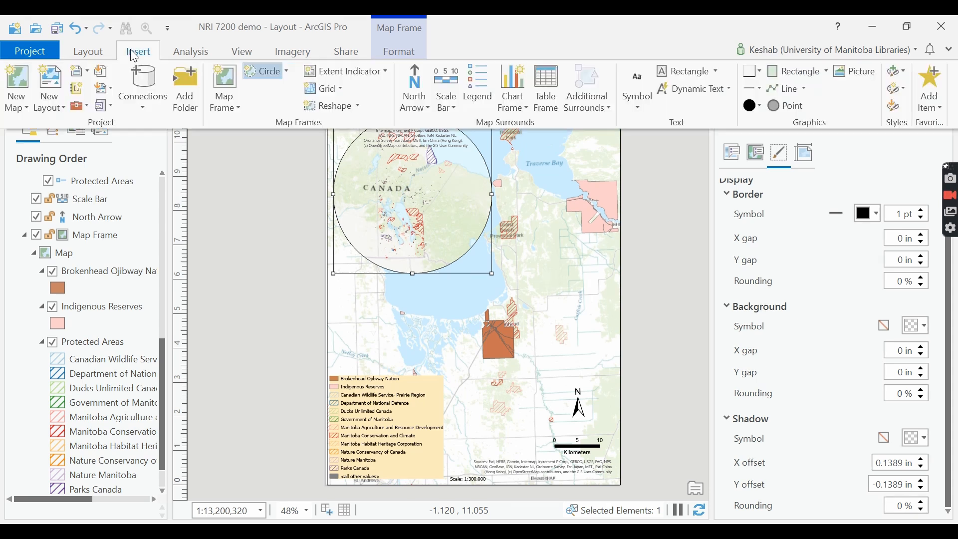
left_click(384, 73)
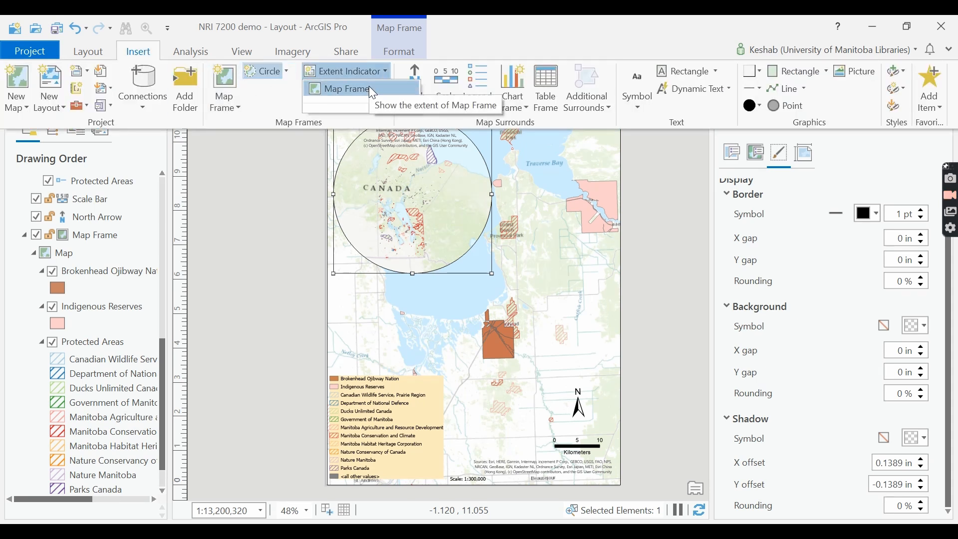
left_click(369, 89)
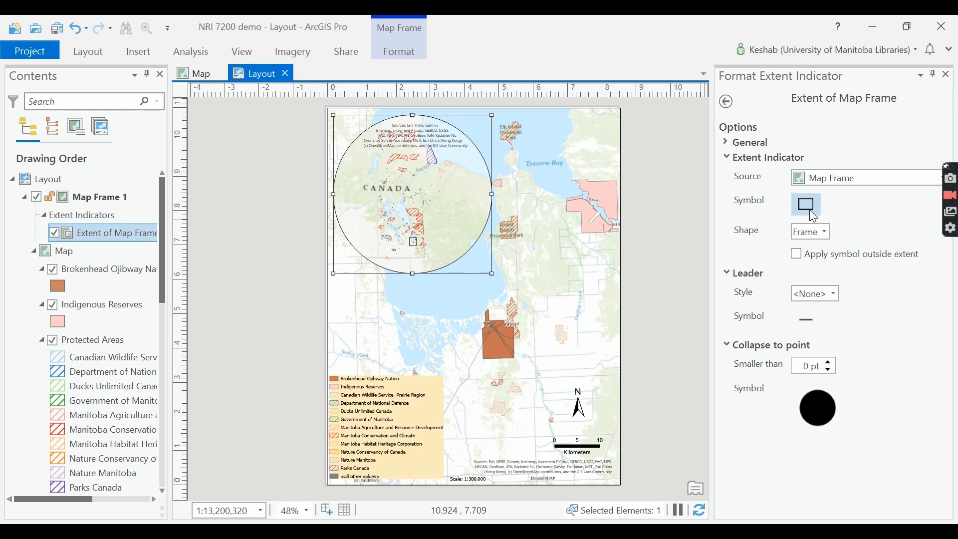
left_click(824, 235)
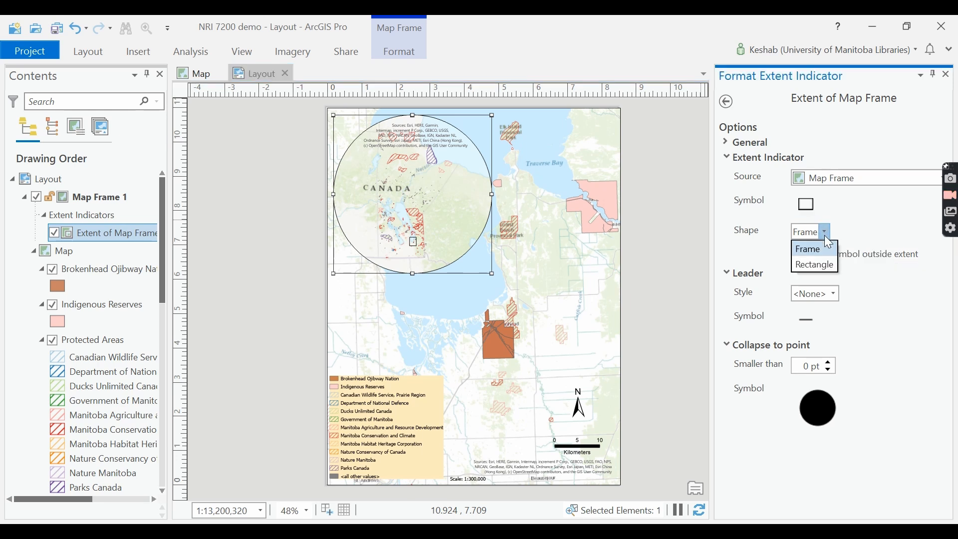
left_click(824, 235)
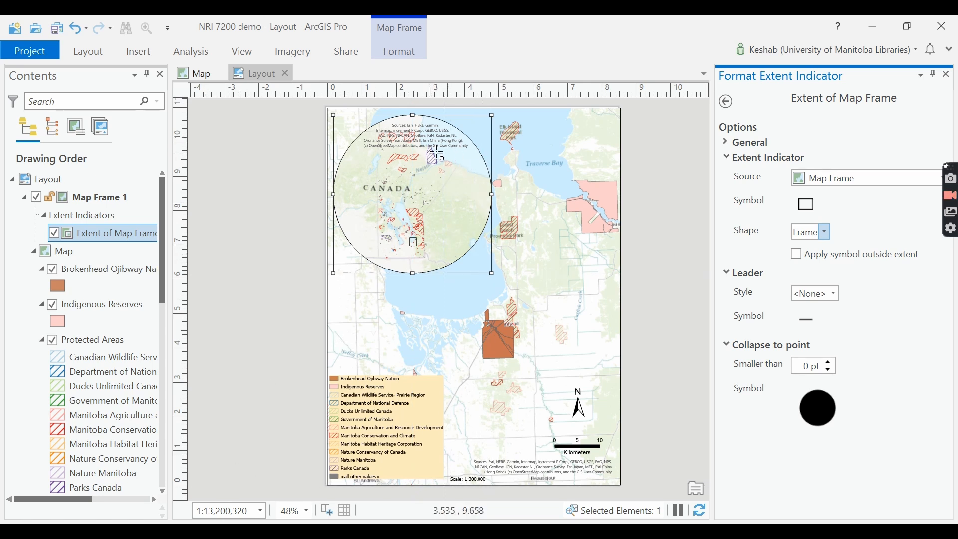
Set the circular inset map's scale to 1:13,000,000
left_click(216, 511)
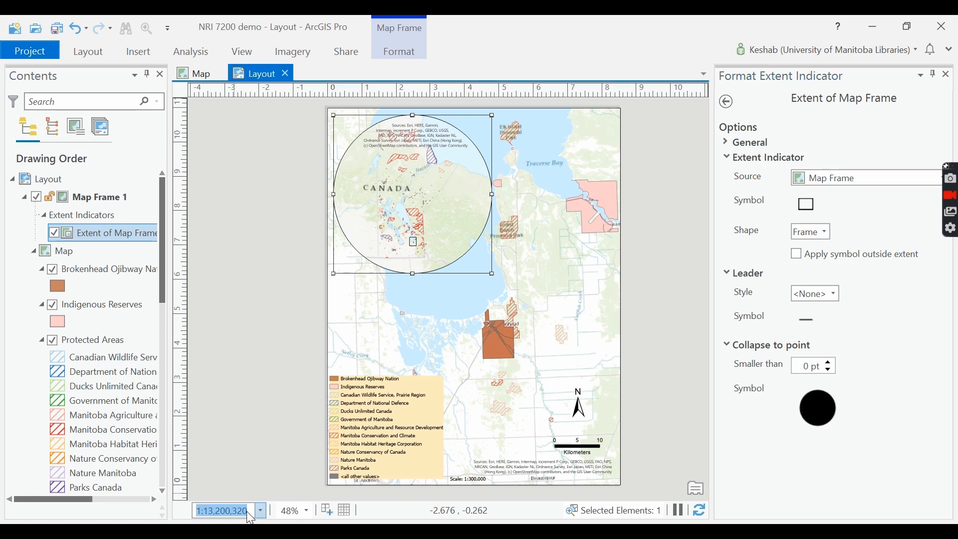
left_click(244, 513)
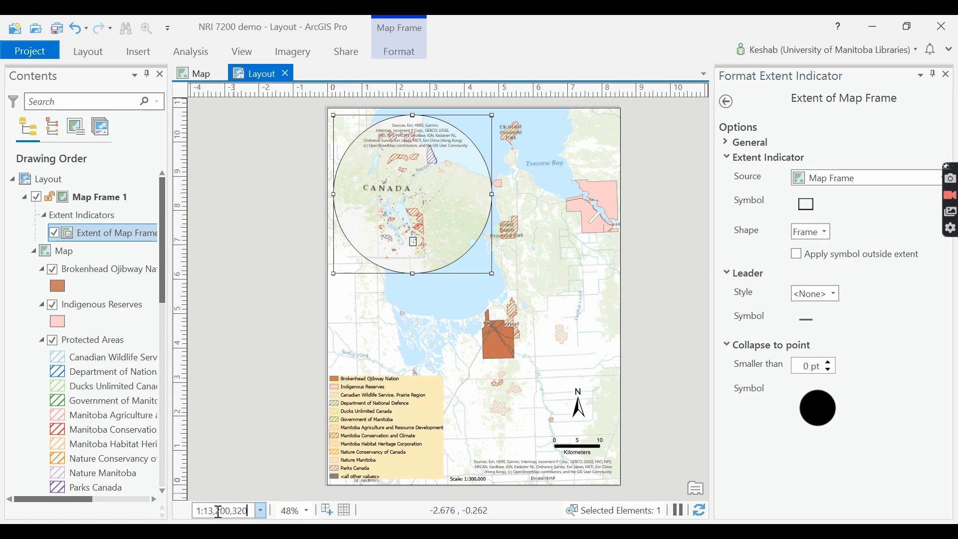
left_click_drag(218, 511, 248, 511)
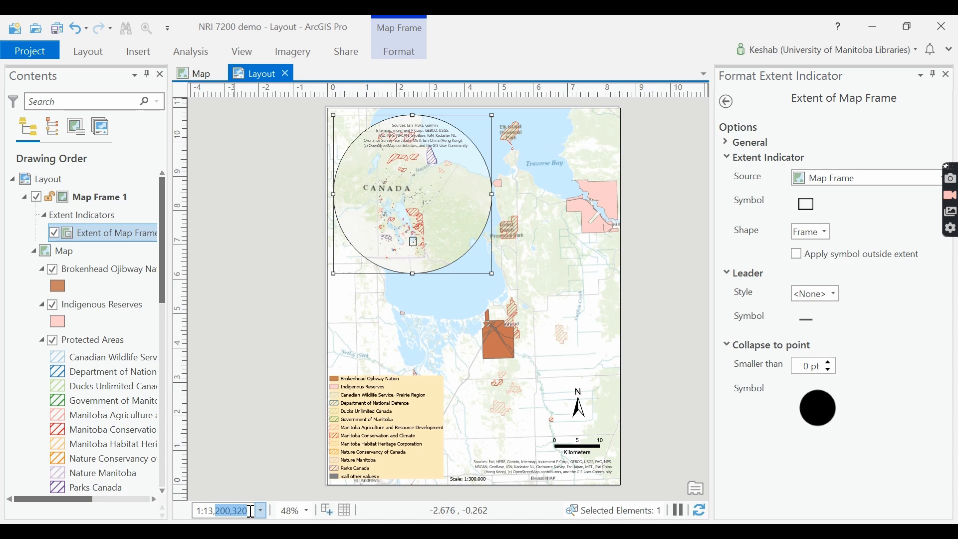
type("000")
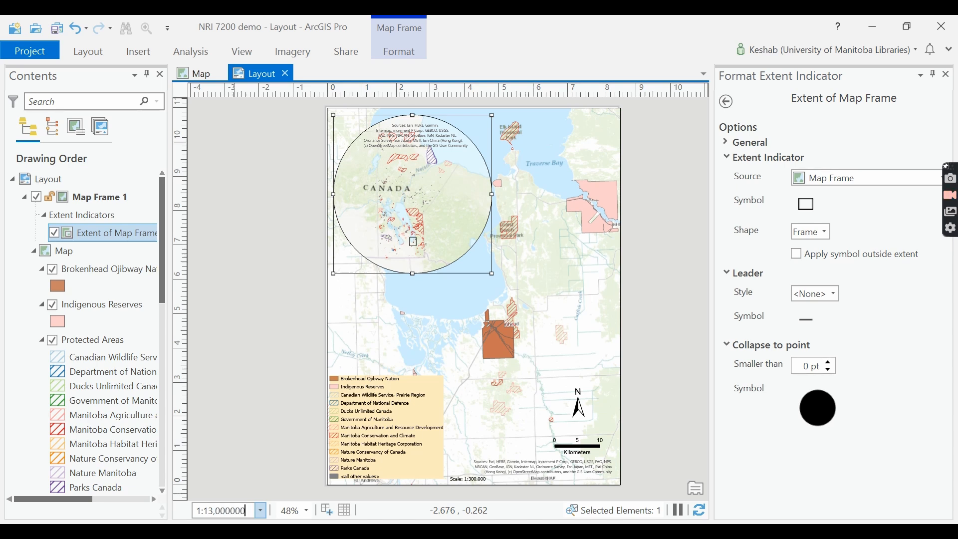
key("Return")
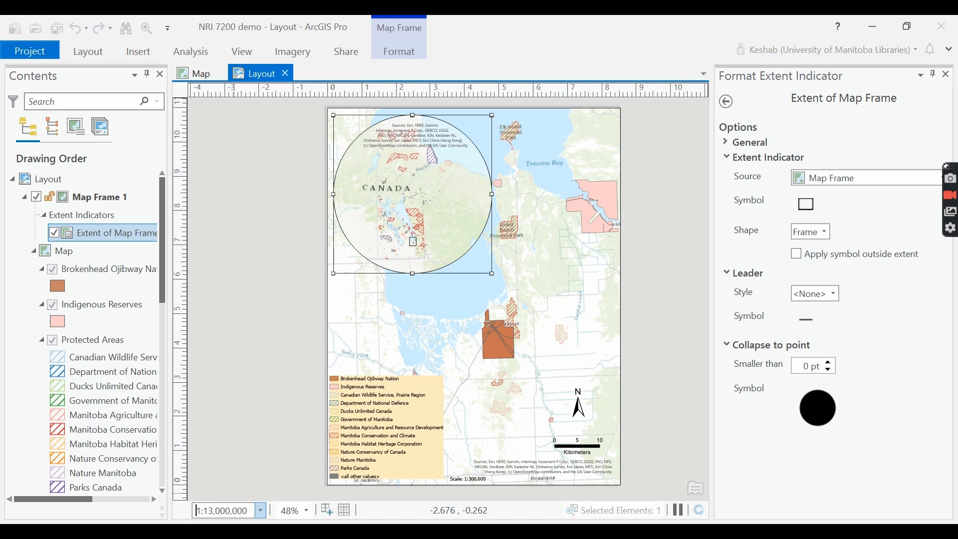
Set the circular inset map's scale to 1:10,000,000
left_click(212, 510)
key("BackSpace")
type("0")
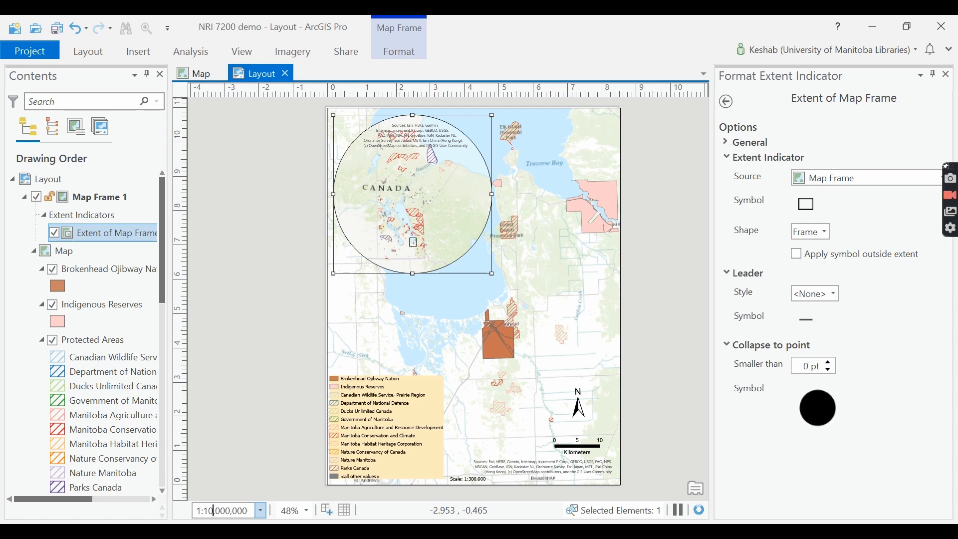
key("Return")
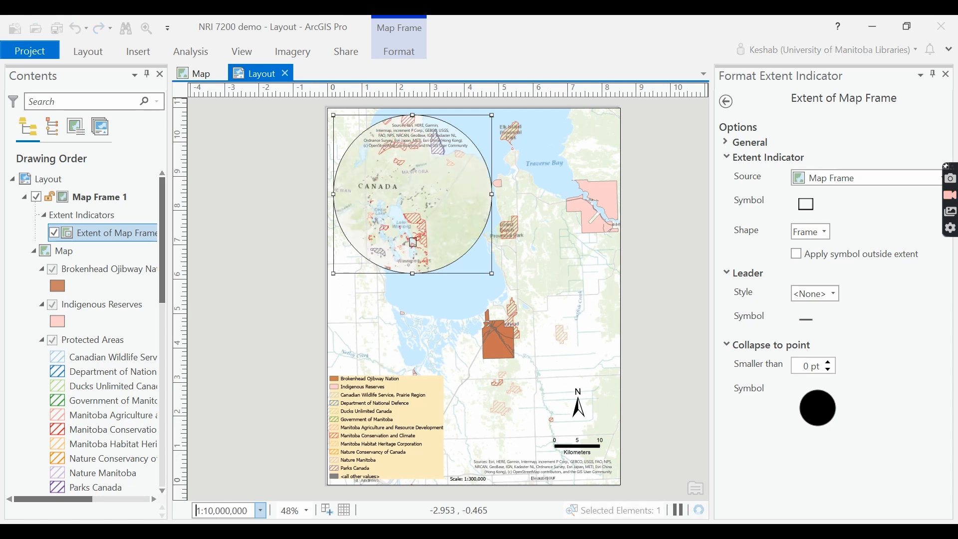
Set the circular inset map's scale to 1:12,000,000
left_click(212, 511)
key("BackSpace")
type("2")
key("Return")
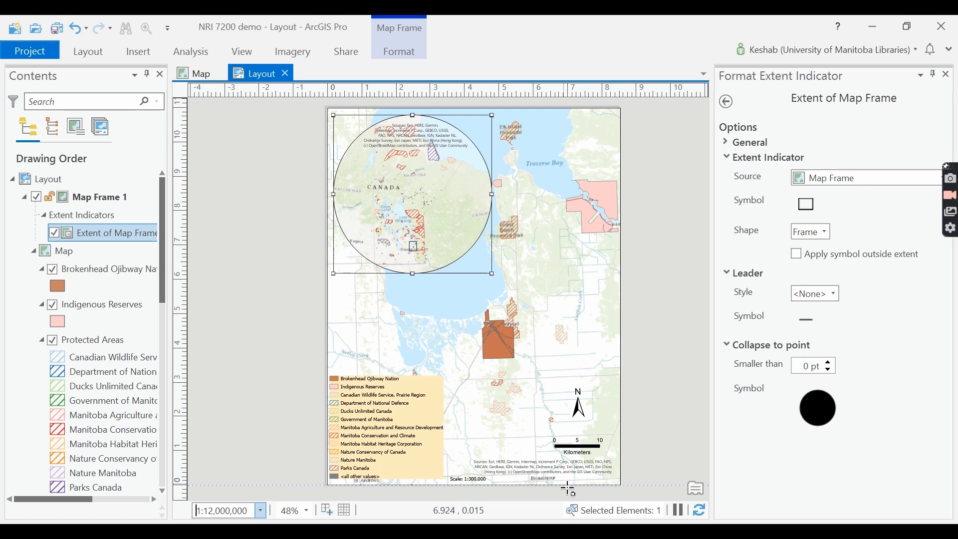
left_click(88, 51)
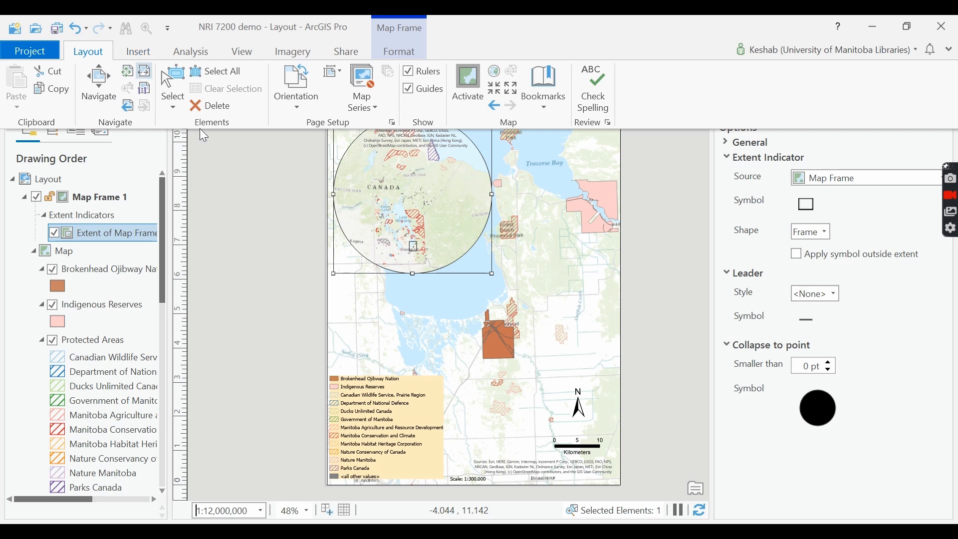
left_click(136, 50)
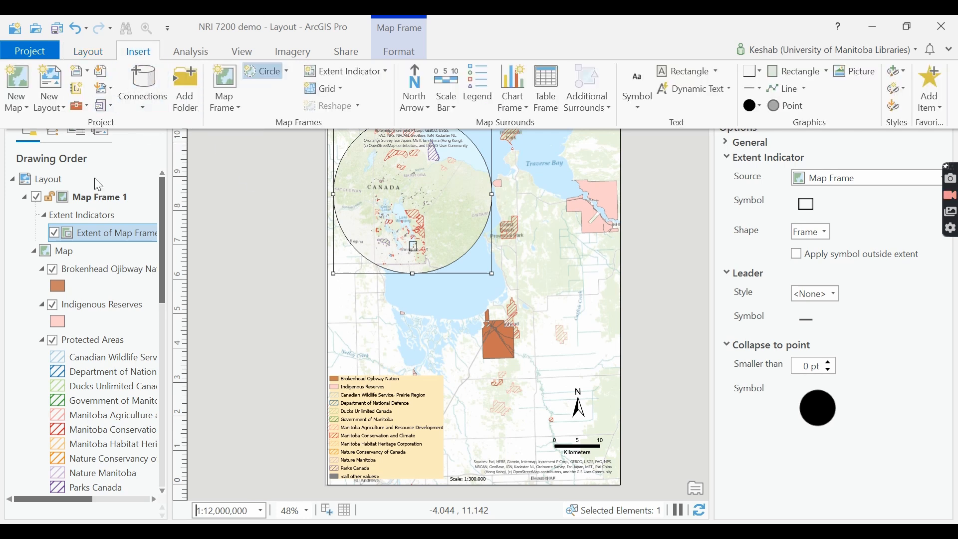
left_click(353, 373)
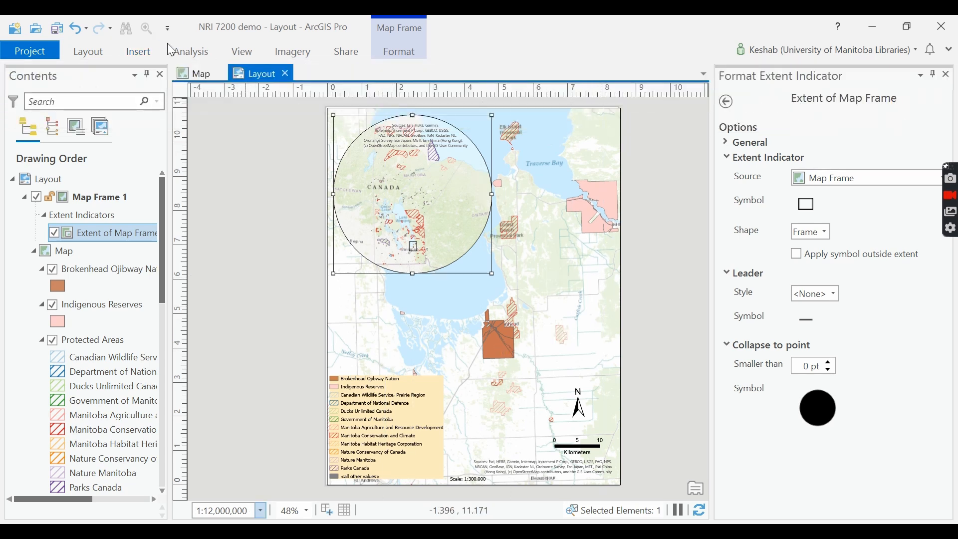
left_click(140, 52)
Insert the Service Layer Credits dynamic text for the main Map Frame and fit its box near the page's lower-right corner
left_click(85, 53)
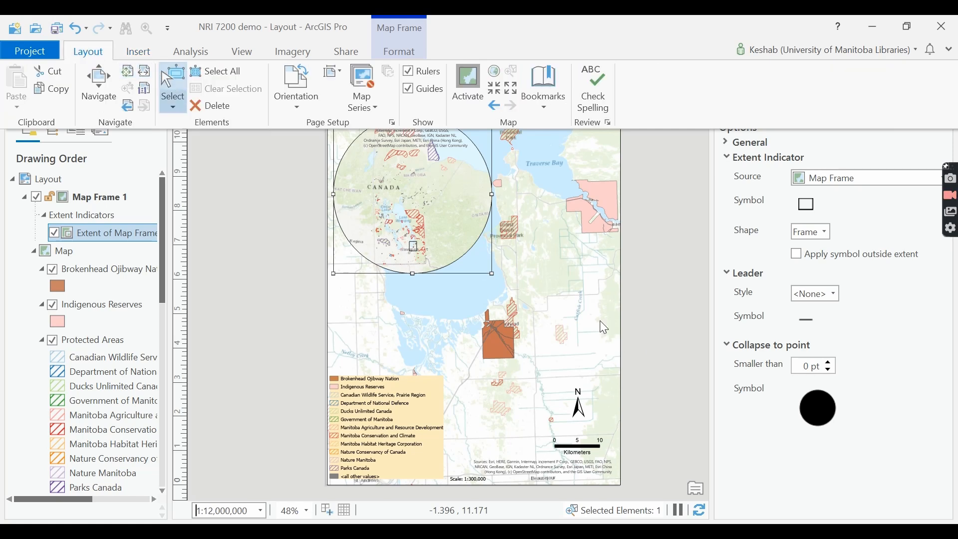
left_click(582, 311)
left_click(608, 321)
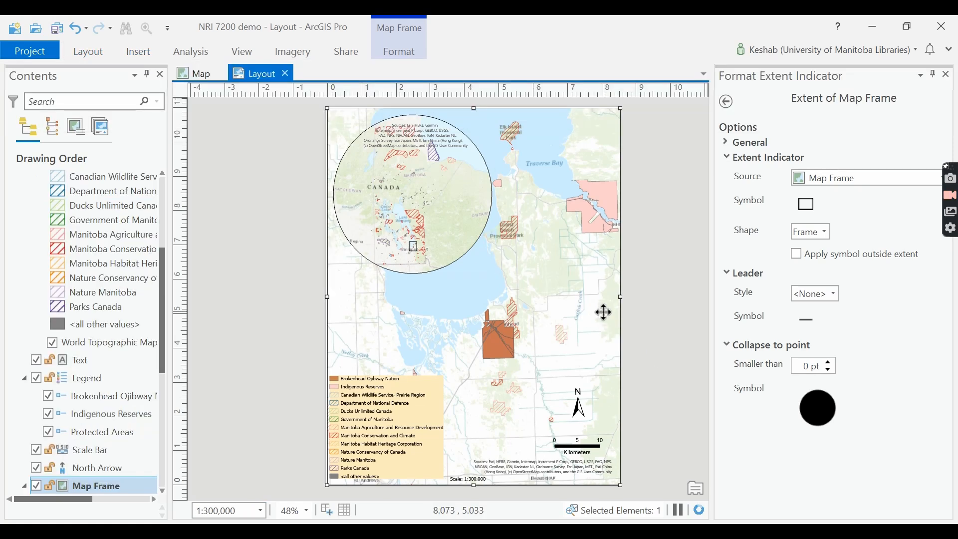
left_click(139, 53)
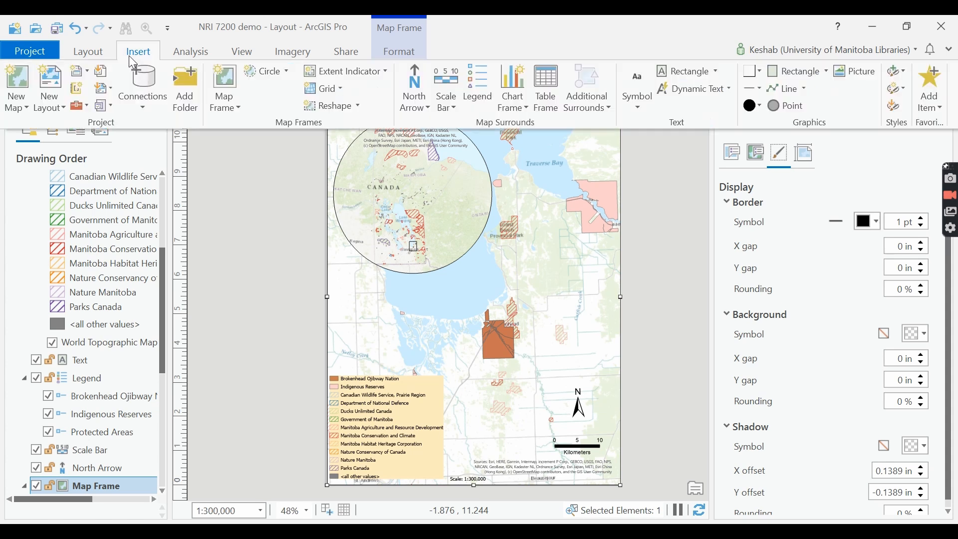
left_click(707, 88)
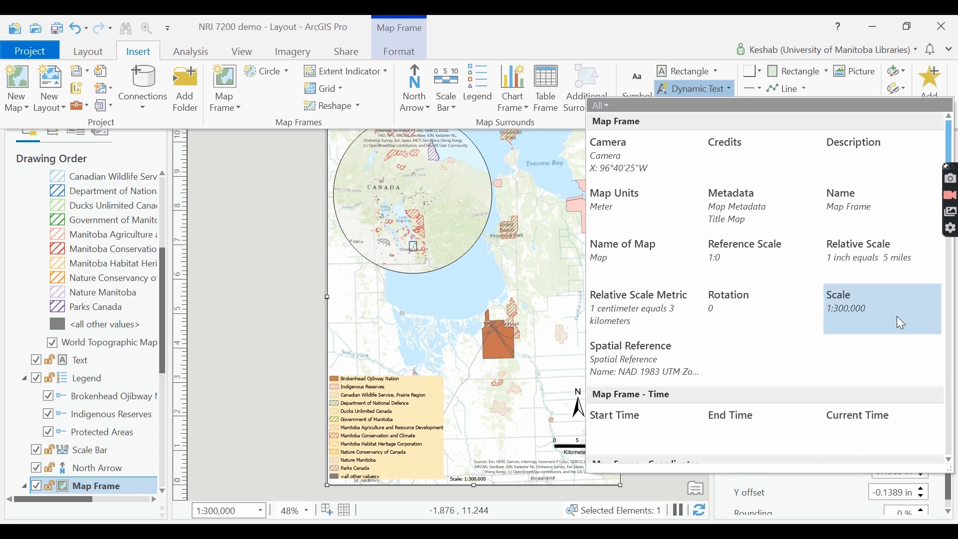
scroll(951, 149, "down", 5)
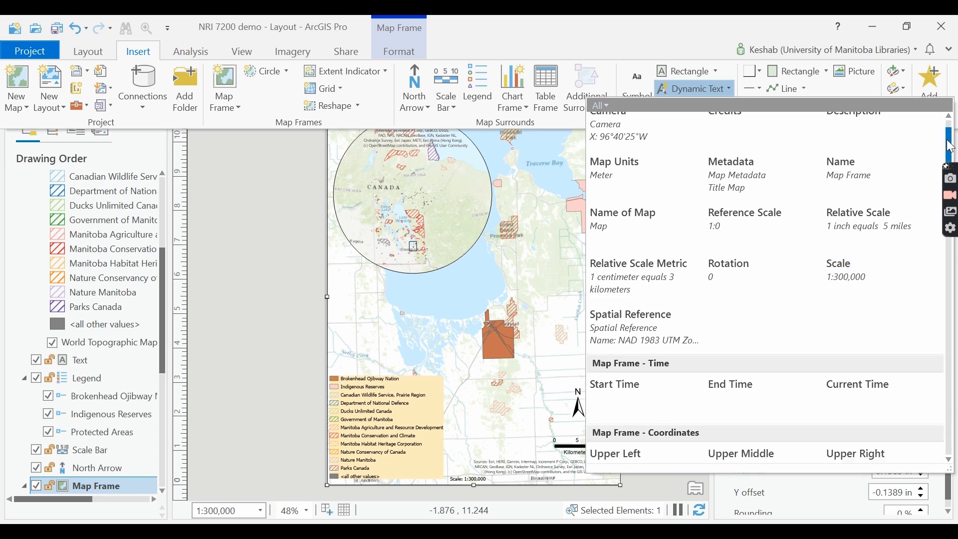
scroll(951, 194, "down", 8)
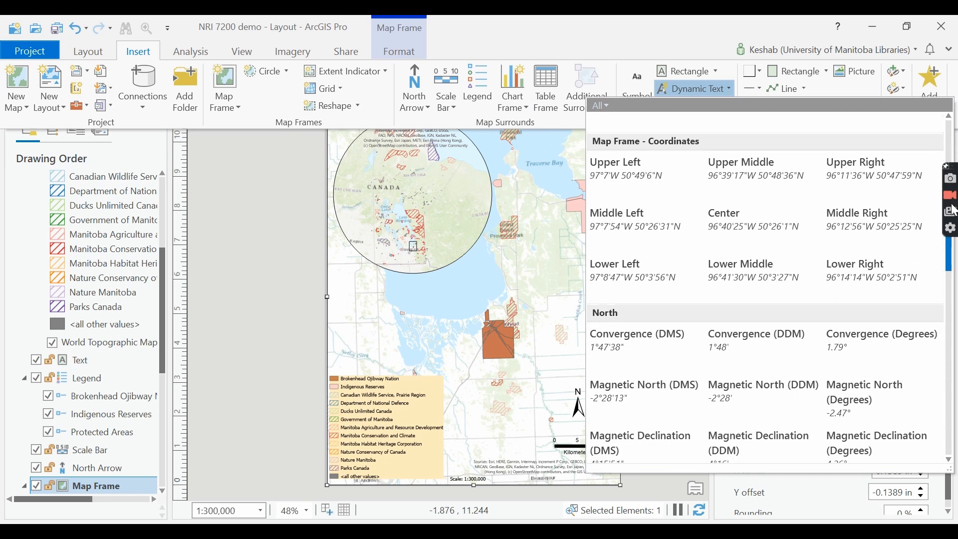
scroll(953, 289, "down", 3)
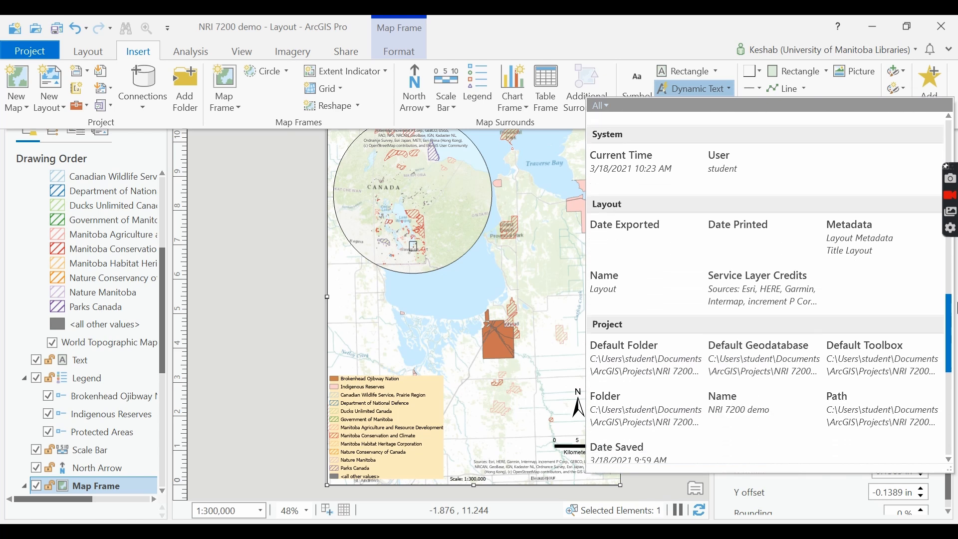
left_click(767, 290)
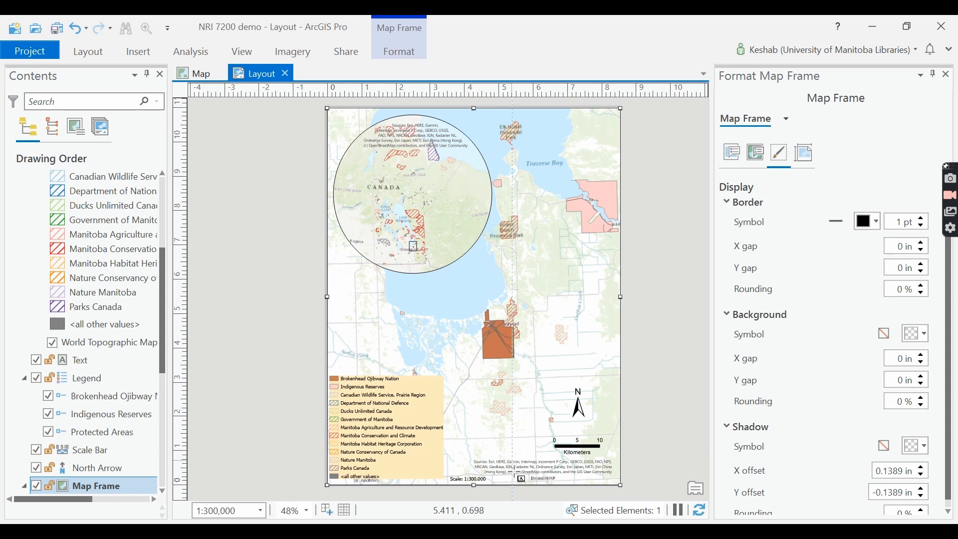
left_click_drag(504, 479, 616, 485)
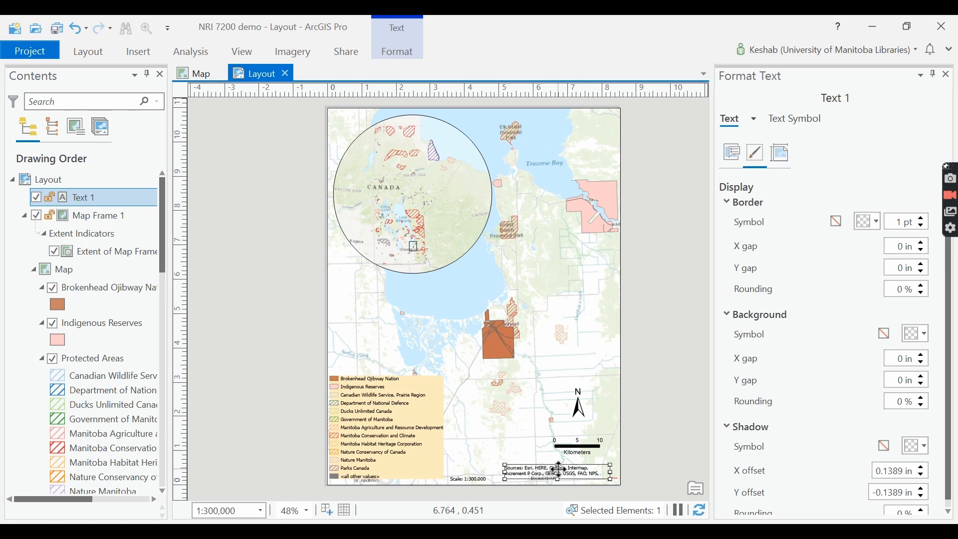
left_click_drag(611, 473, 620, 472)
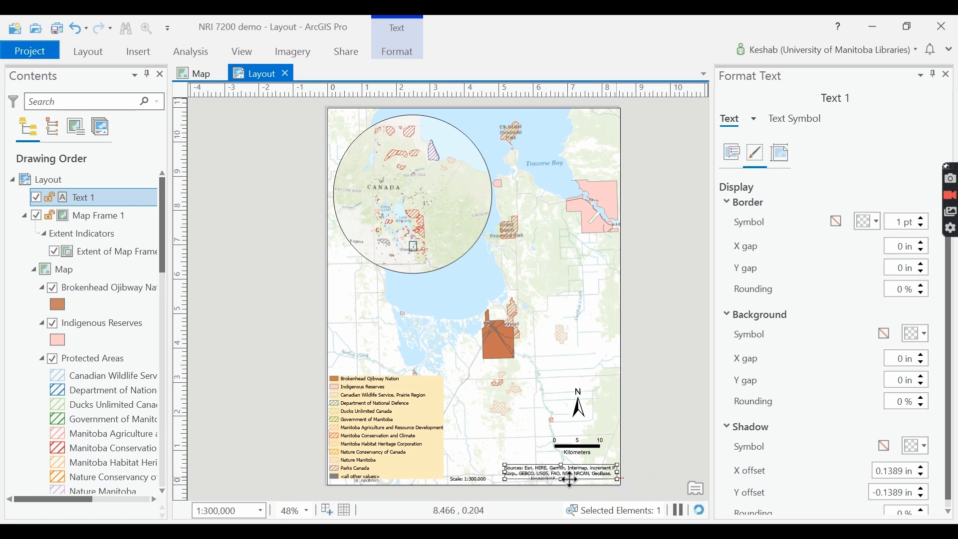
left_click_drag(504, 473, 544, 475)
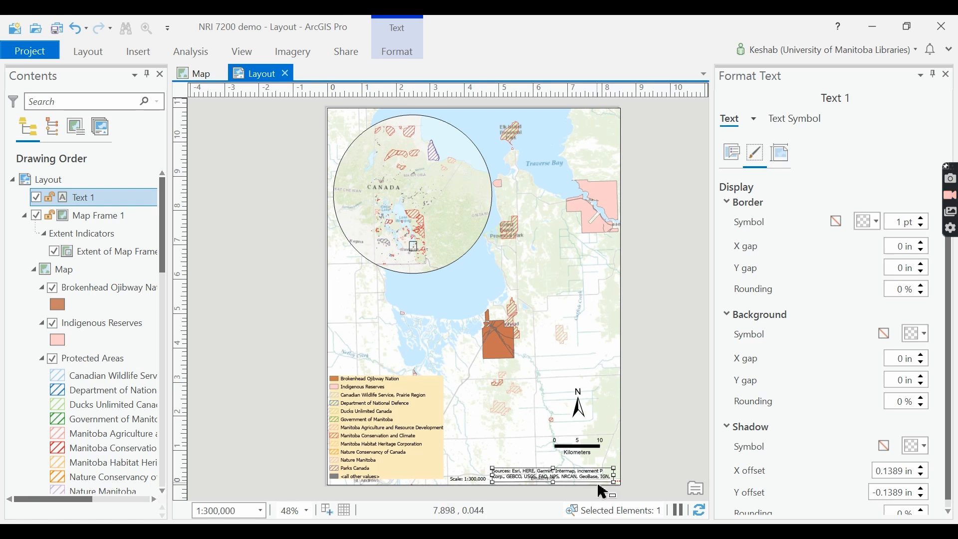
Set the service layer credits text's font size to 5 pt and apply it
left_click(820, 218)
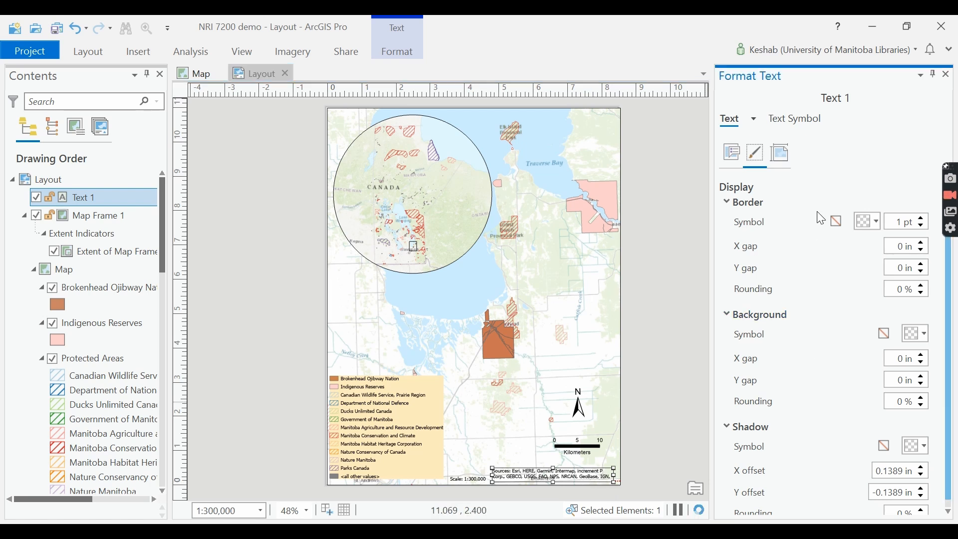
left_click(802, 121)
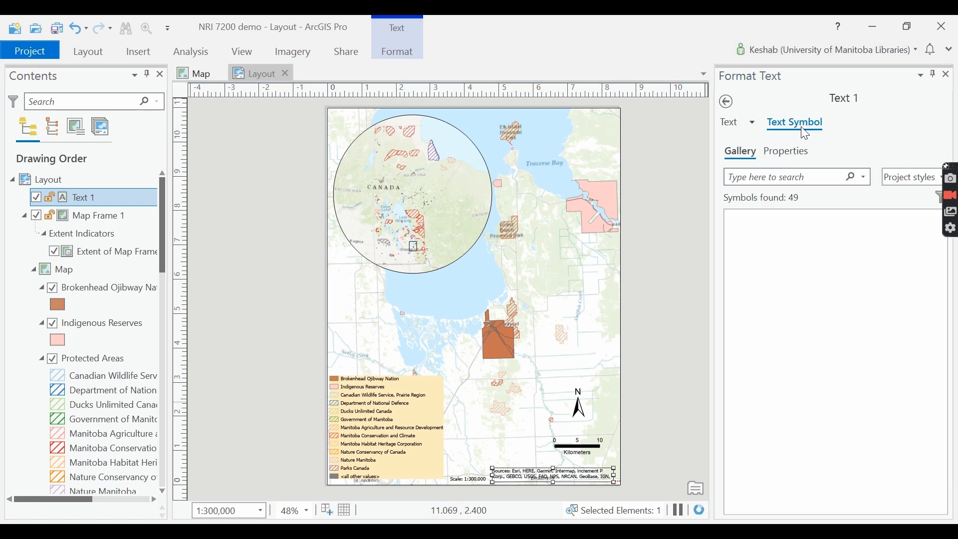
left_click(786, 153)
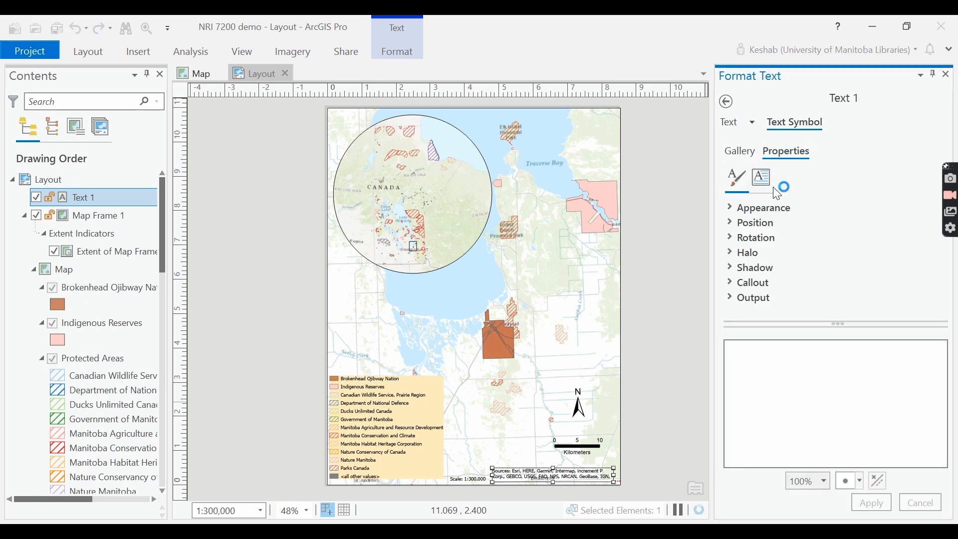
left_click(758, 212)
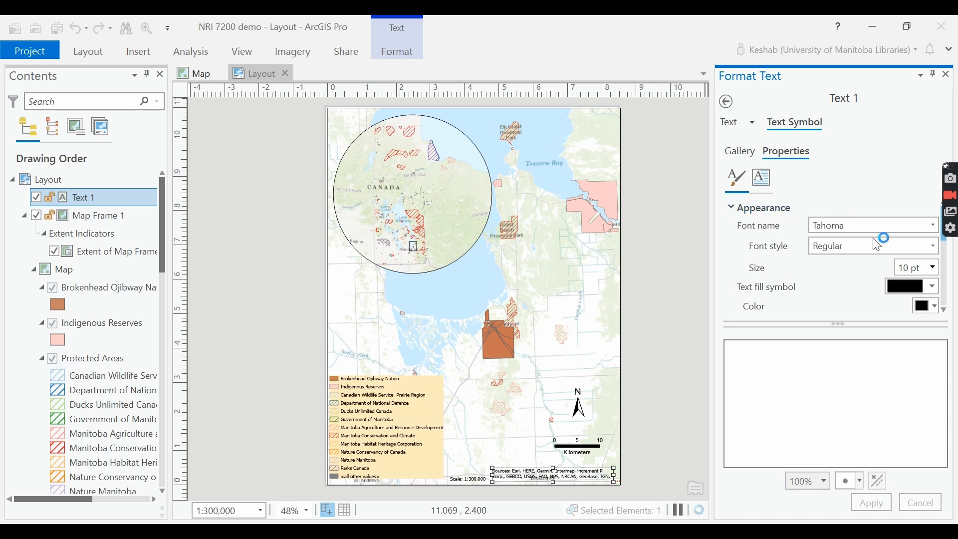
left_click(935, 268)
left_click(903, 279)
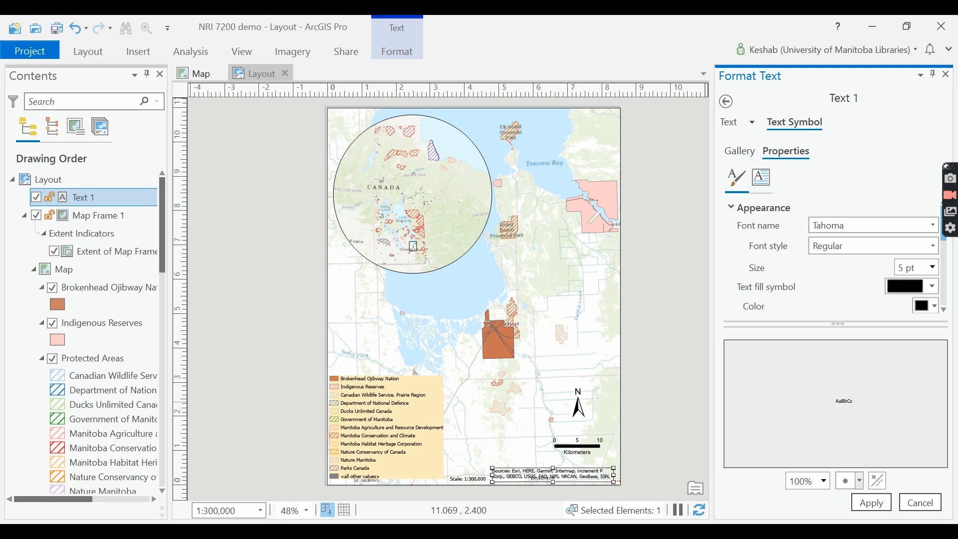
left_click(872, 504)
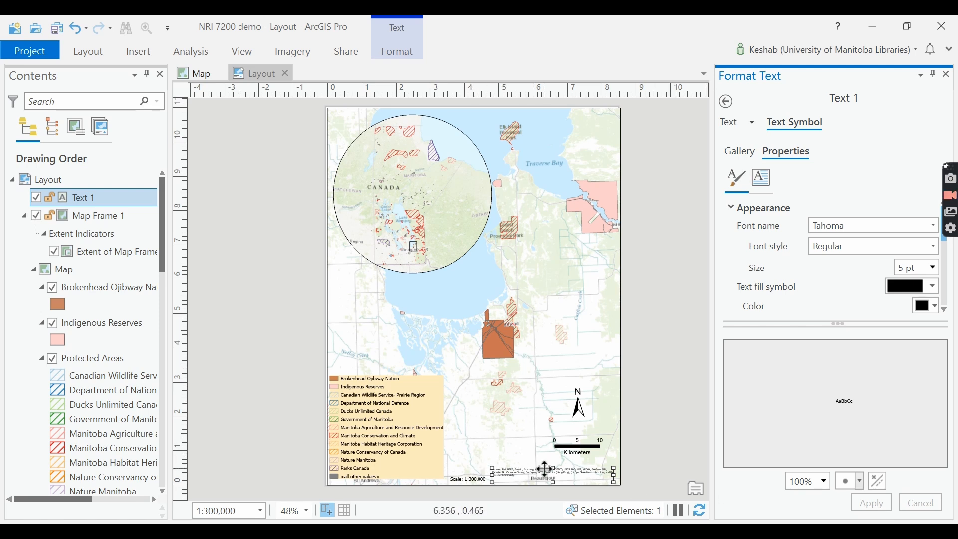
Shorten the credits text box and move it down against the page's lower-right corner
left_click_drag(553, 480, 555, 475)
scroll(556, 475, "up", 3)
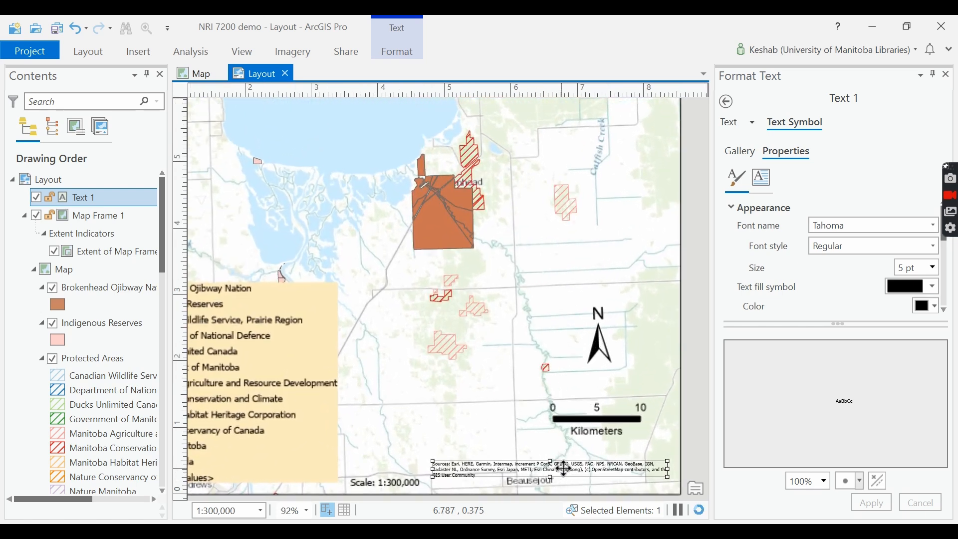
left_click_drag(564, 468, 574, 483)
Place the scale text directly above the credits and move the scale bar down to sit just above it
left_click(410, 486)
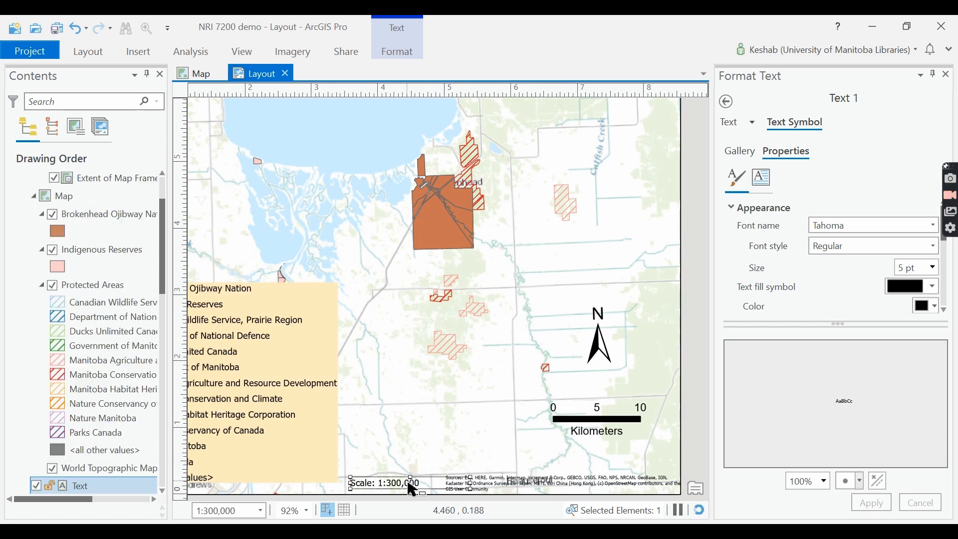
left_click_drag(412, 489, 599, 463)
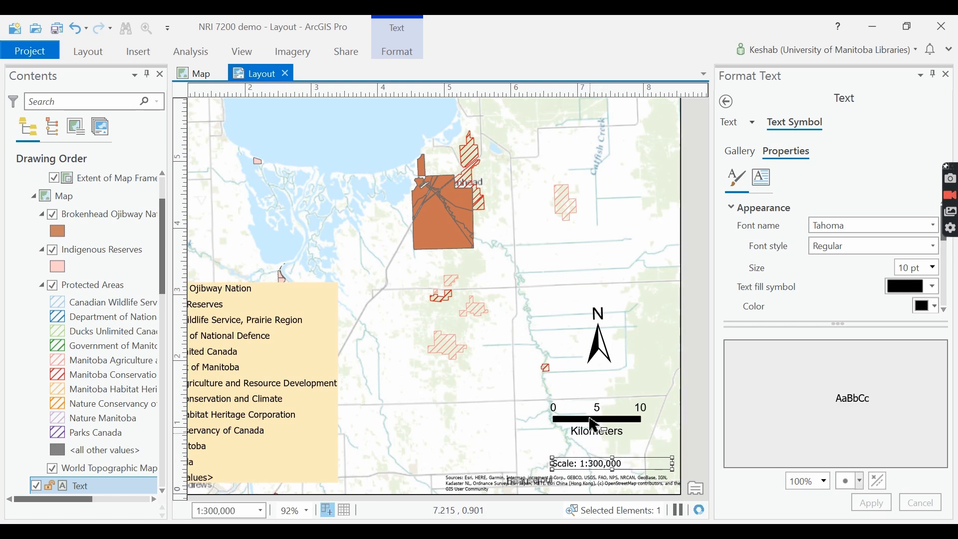
left_click(594, 421)
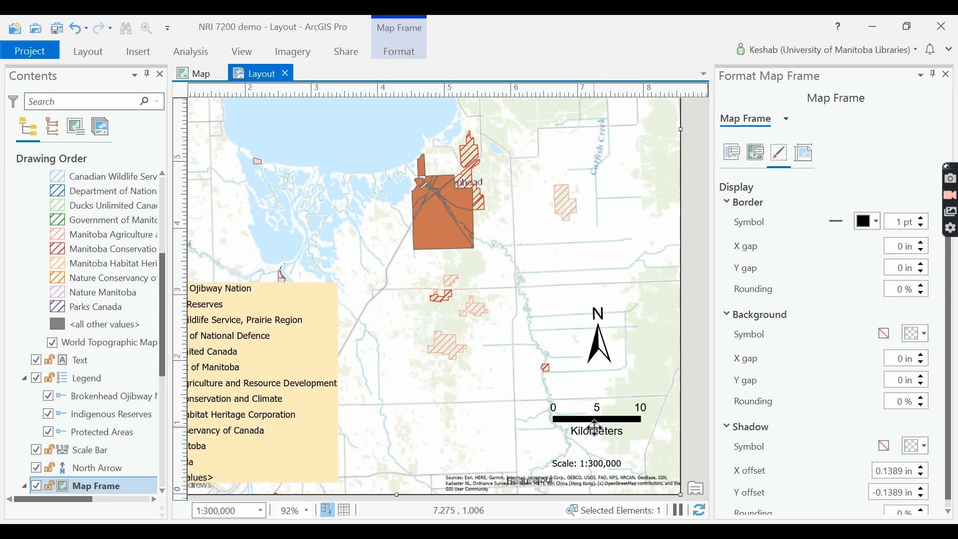
left_click(595, 428)
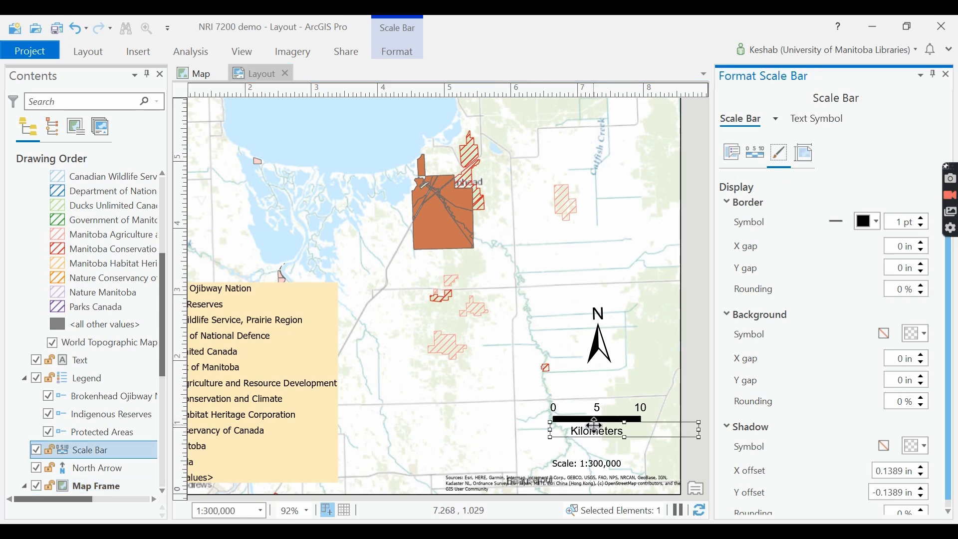
mouse_move(595, 427)
left_mouse_down()
mouse_move(595, 447)
mouse_move(595, 437)
left_mouse_up()
Move the north arrow down to sit just above the scale bar, and close the element's formatting settings
left_click(601, 354)
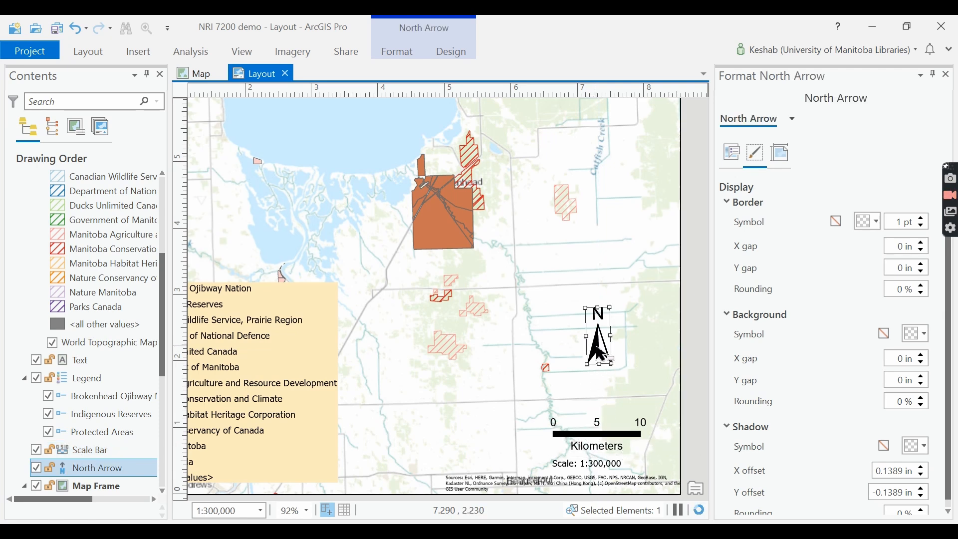
left_click_drag(601, 354, 599, 379)
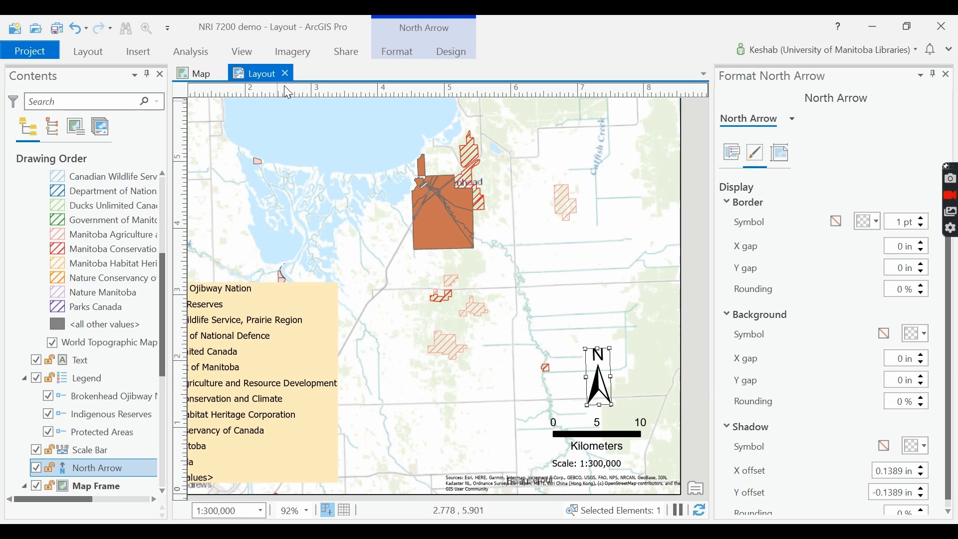
left_click(946, 74)
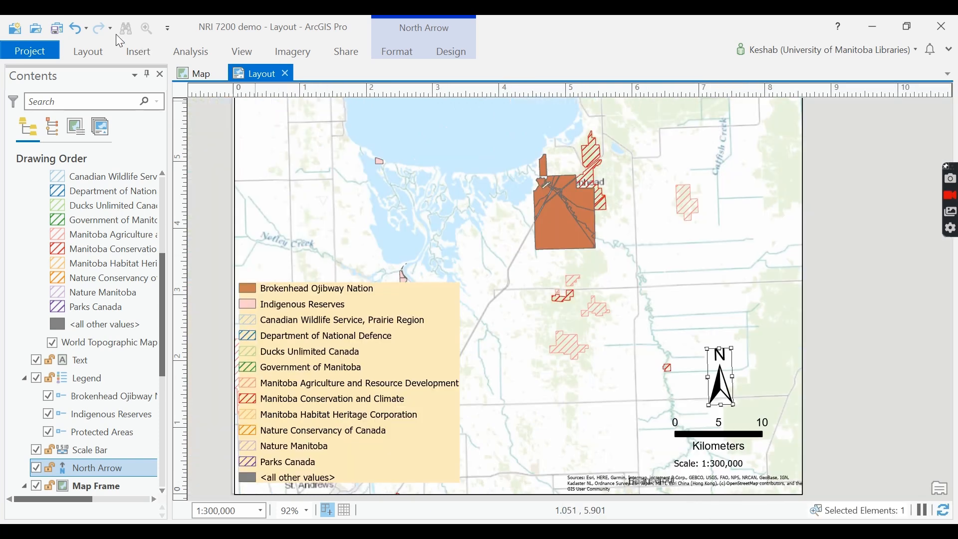
Review the available dynamic text types, from map frame properties to table statistics, and the available text shapes
left_click(138, 52)
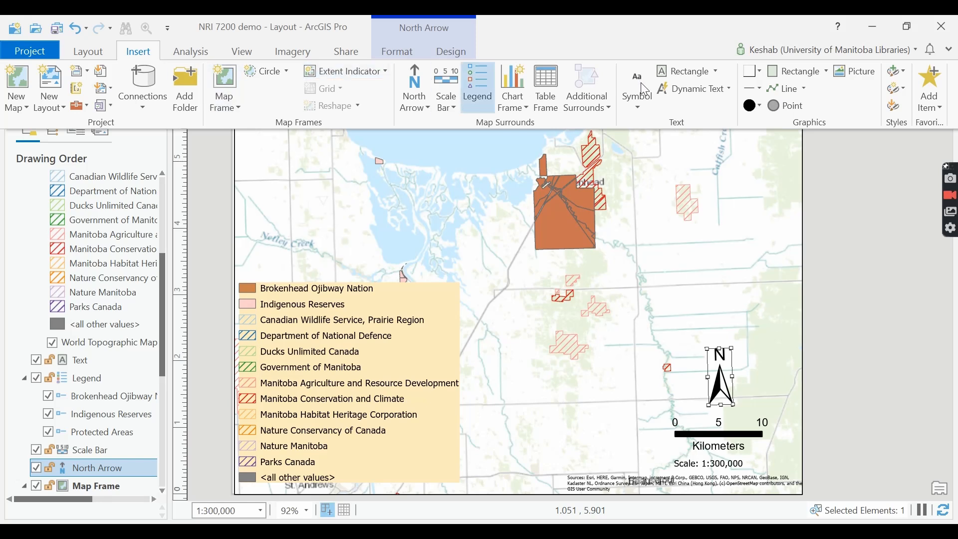
left_click(729, 91)
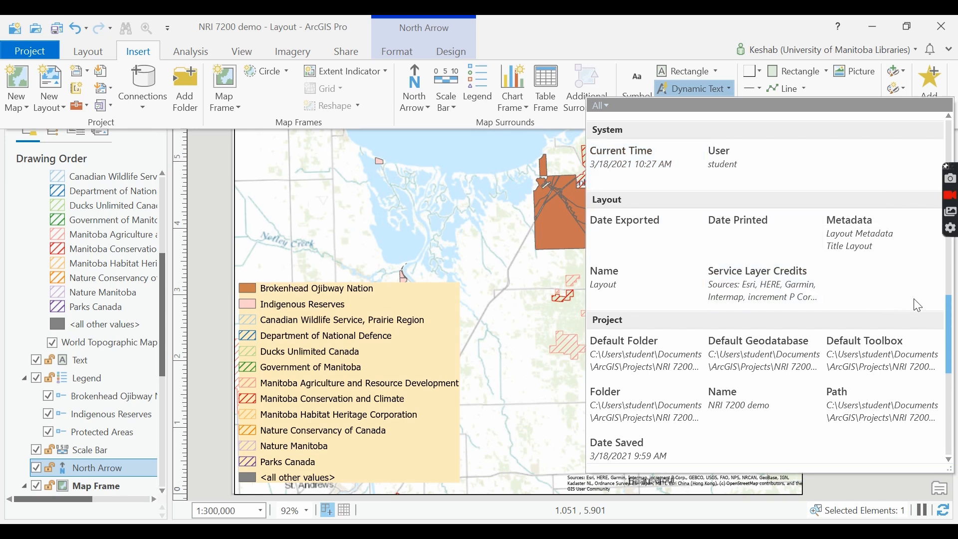
left_click_drag(951, 326, 956, 409)
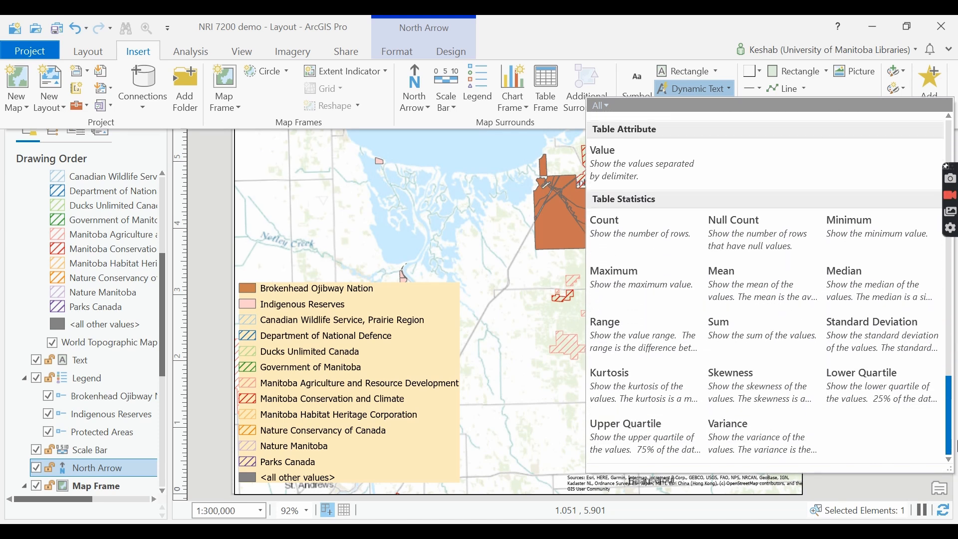
left_click_drag(956, 447, 931, 131)
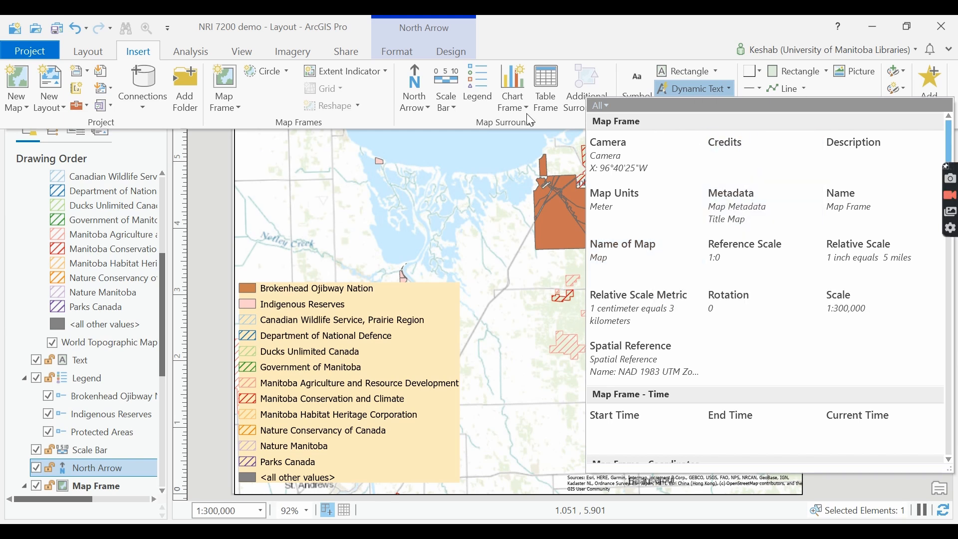
left_click(583, 55)
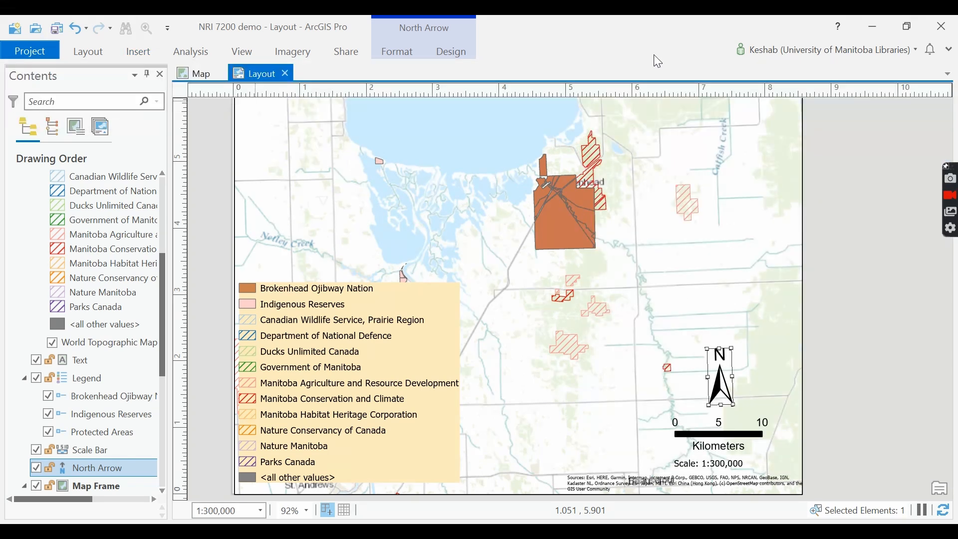
left_click(137, 52)
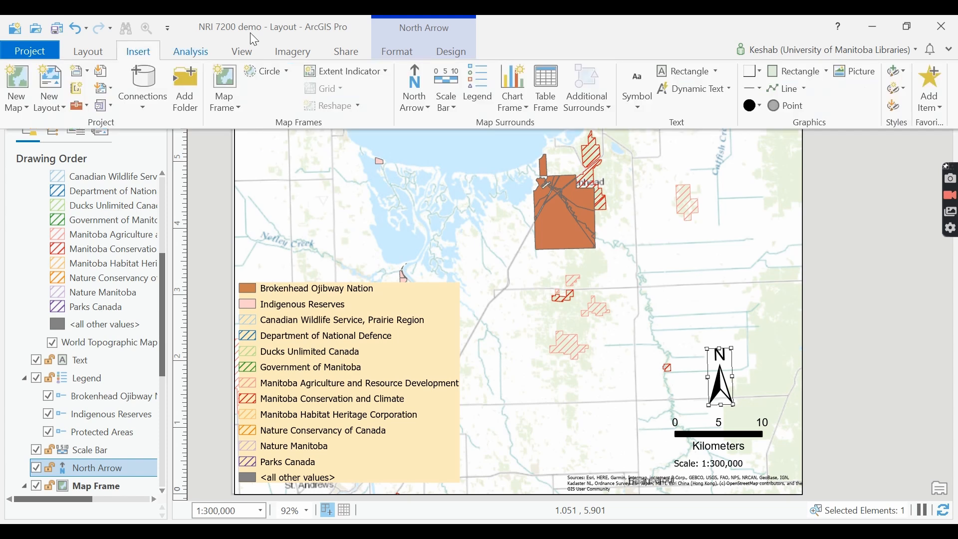
left_click(714, 71)
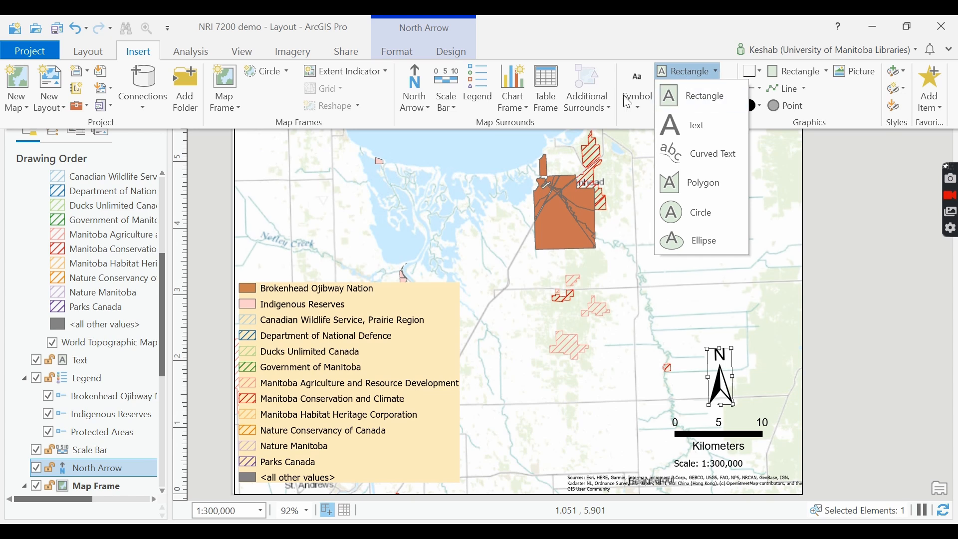
left_click(719, 71)
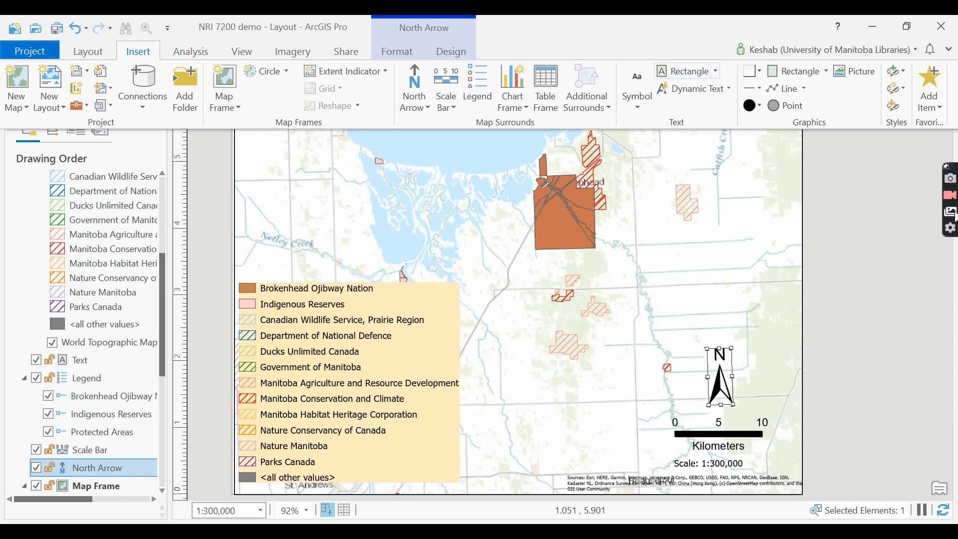
left_click(842, 281)
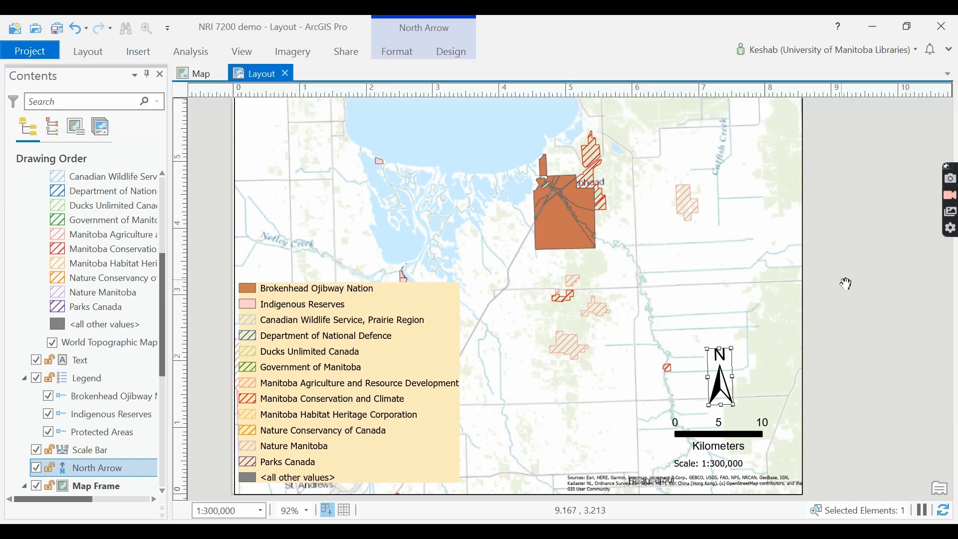
scroll(846, 283, "down", 4)
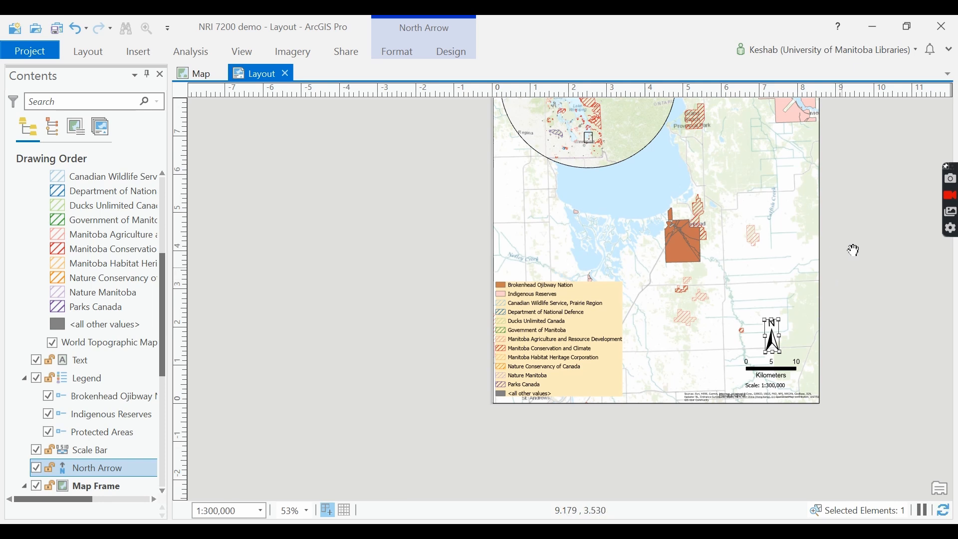
left_click_drag(861, 207, 745, 319)
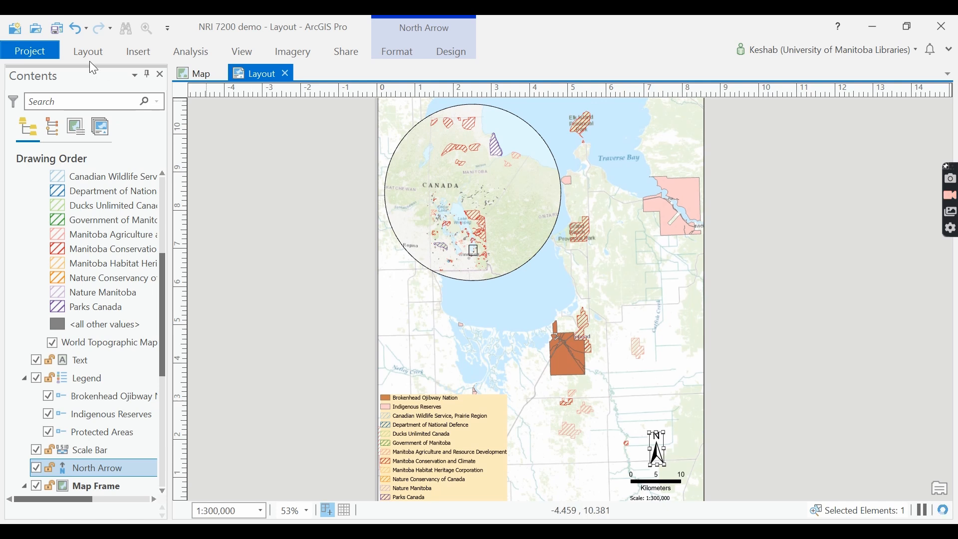
left_click(130, 55)
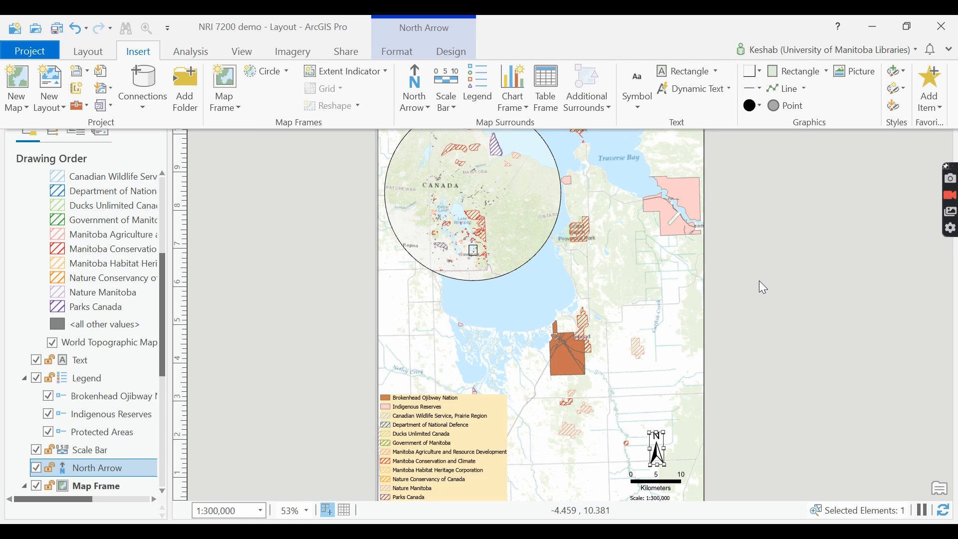
key("ctrl+F1")
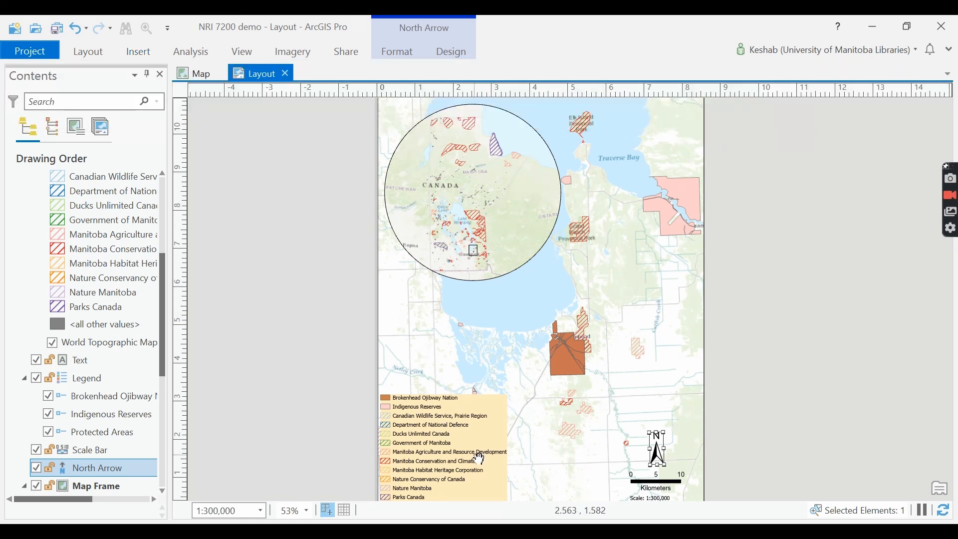
left_click(88, 51)
left_click(228, 91)
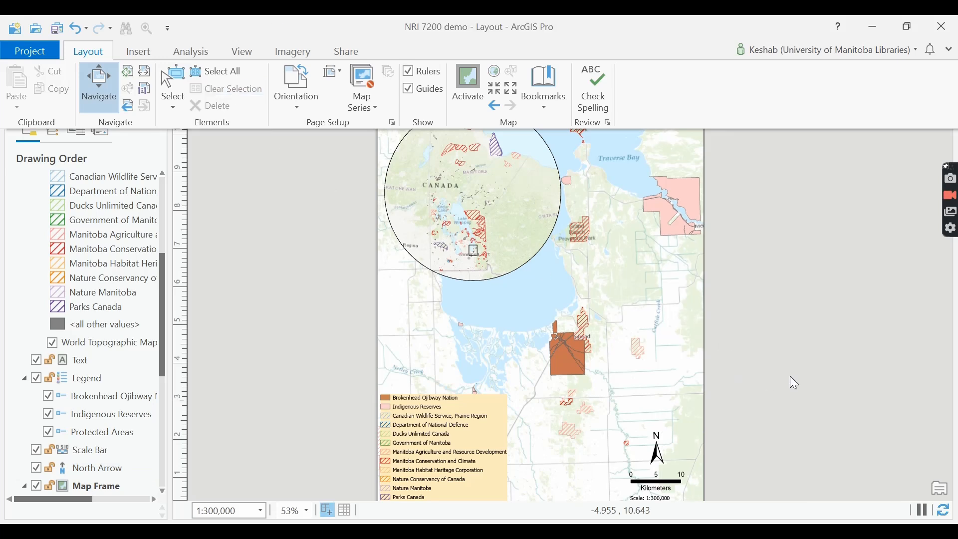
scroll(794, 383, "down", 1)
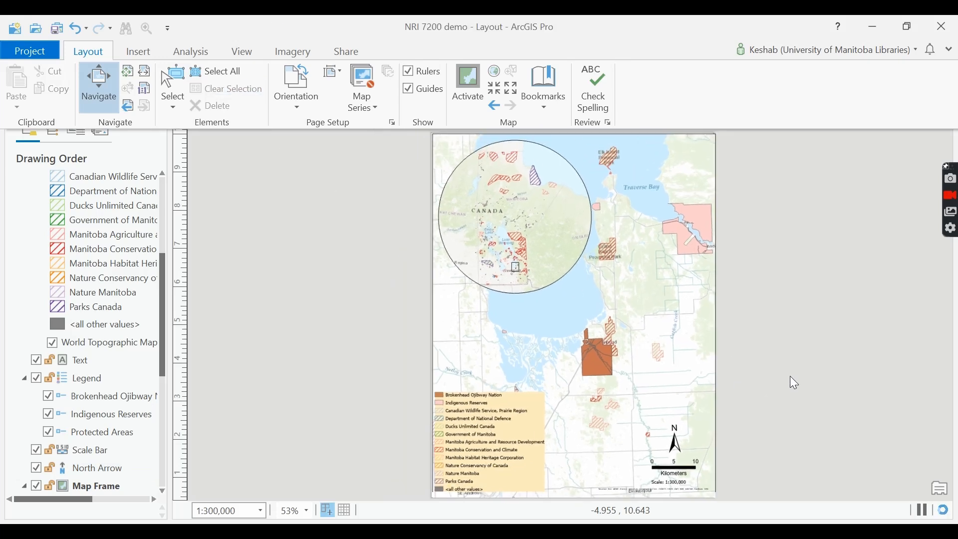
scroll(794, 383, "down", 1)
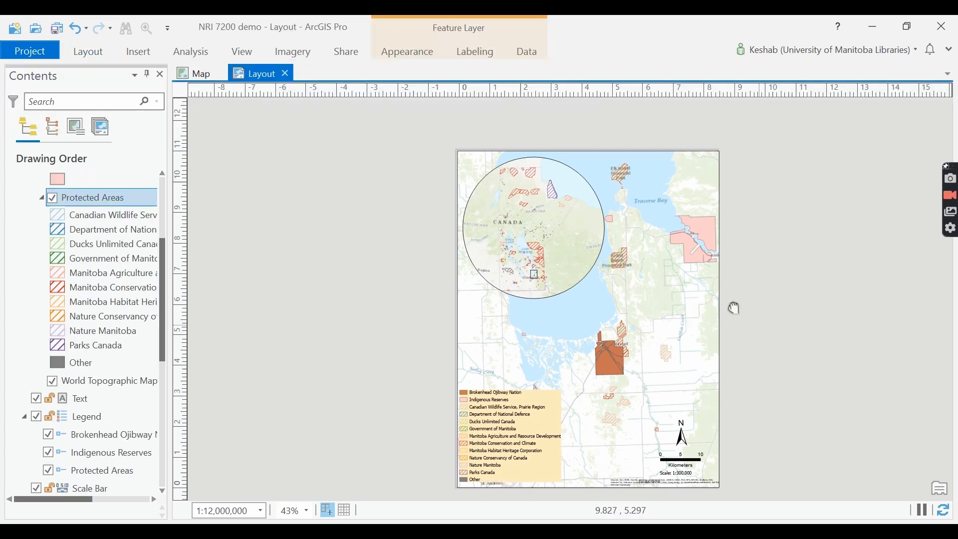
Save the project with the current layout
left_click_drag(733, 307, 711, 295)
left_click_drag(704, 298, 703, 300)
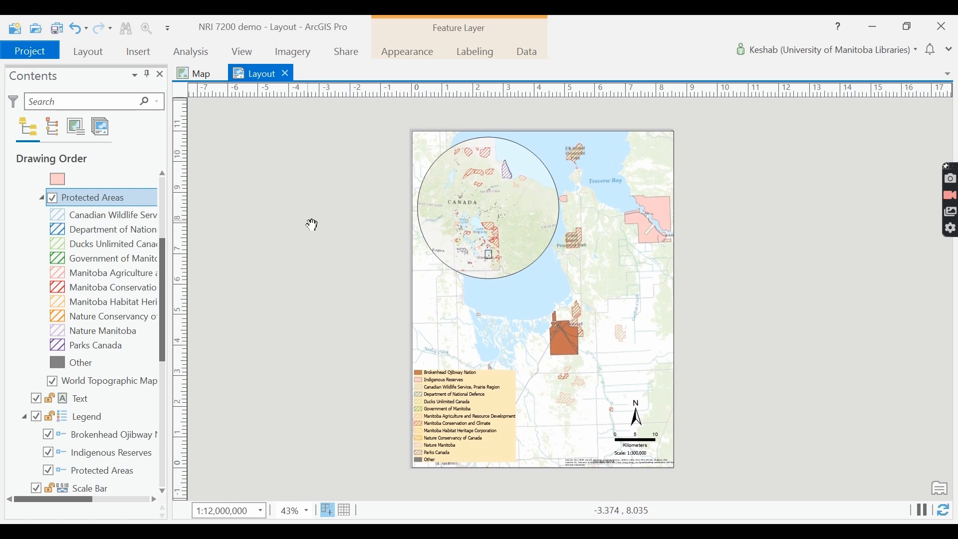
key("ctrl+s")
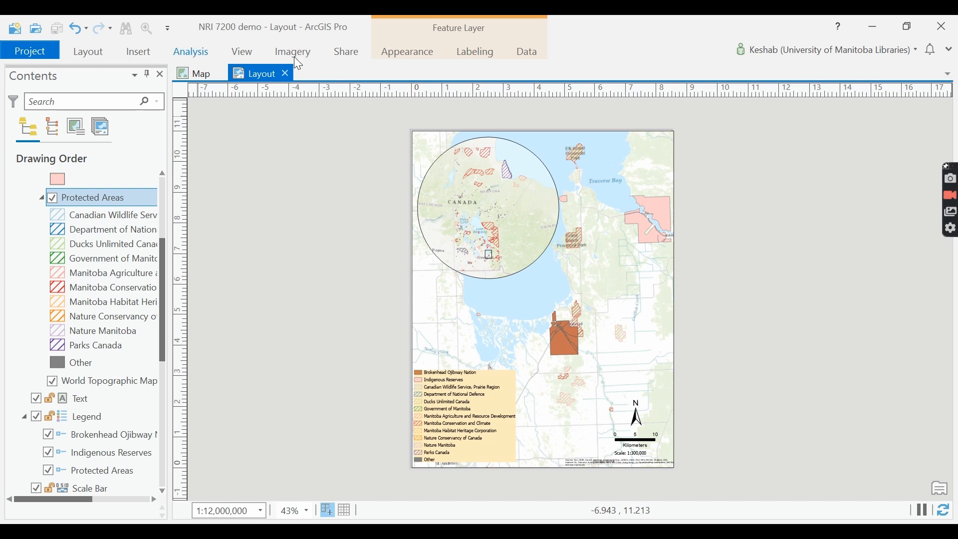
Set up a layout export with PNG as the file type and a resolution of 300 DPI
left_click(344, 55)
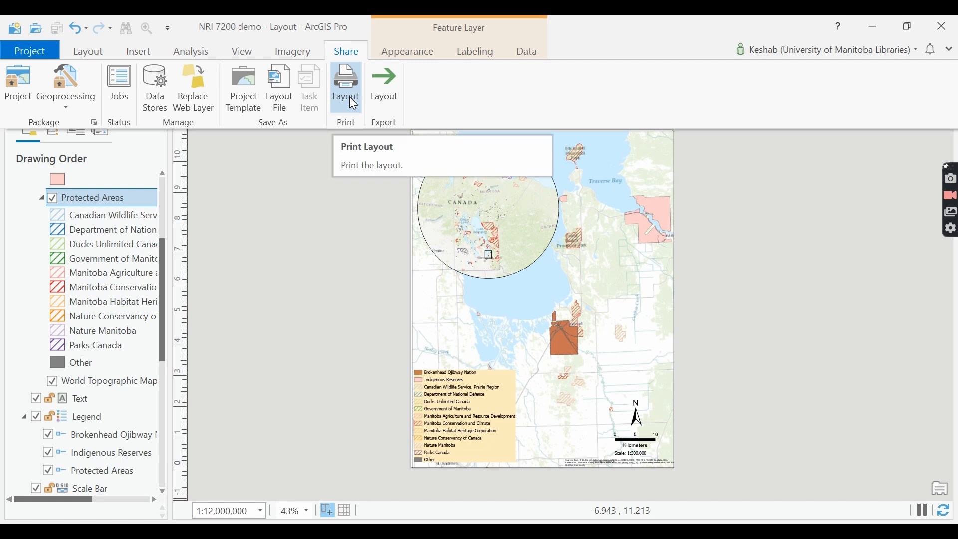
left_click(392, 100)
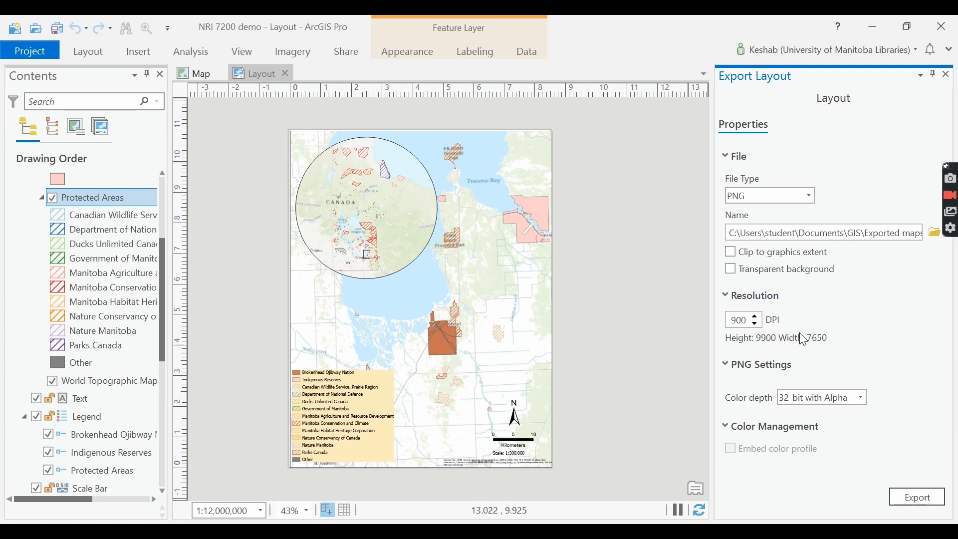
left_click(810, 196)
mouse_move(809, 249)
left_mouse_down()
mouse_move(812, 224)
mouse_move(815, 259)
left_mouse_up()
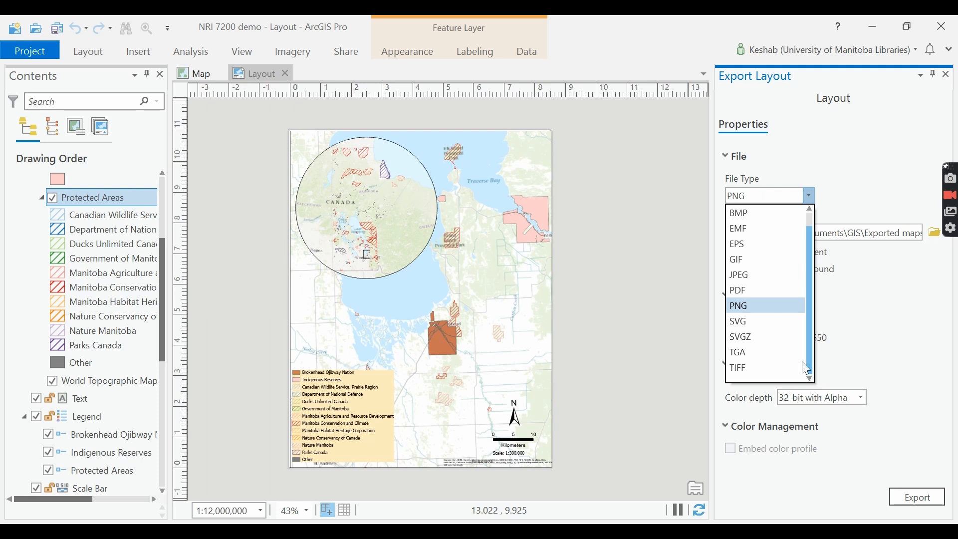
left_click(770, 306)
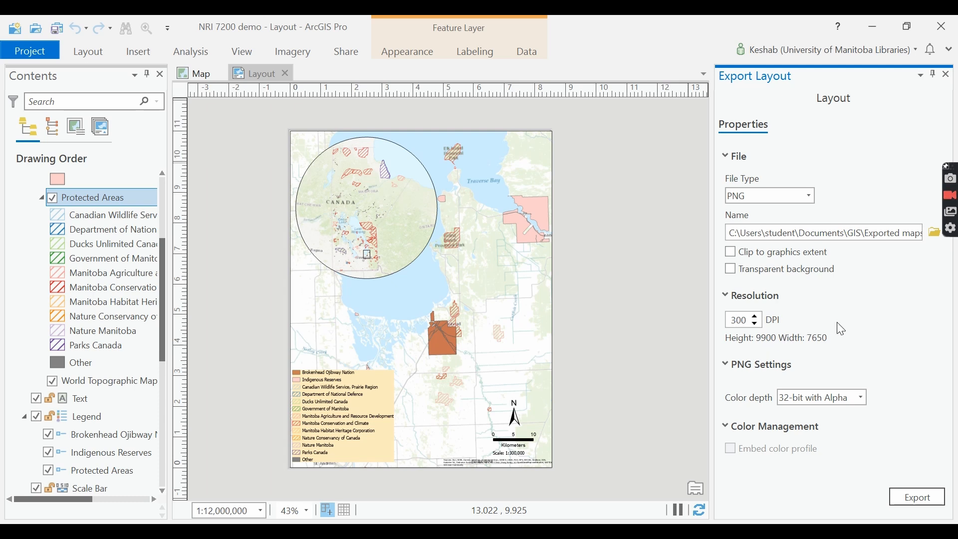
left_click(736, 322)
left_click(936, 235)
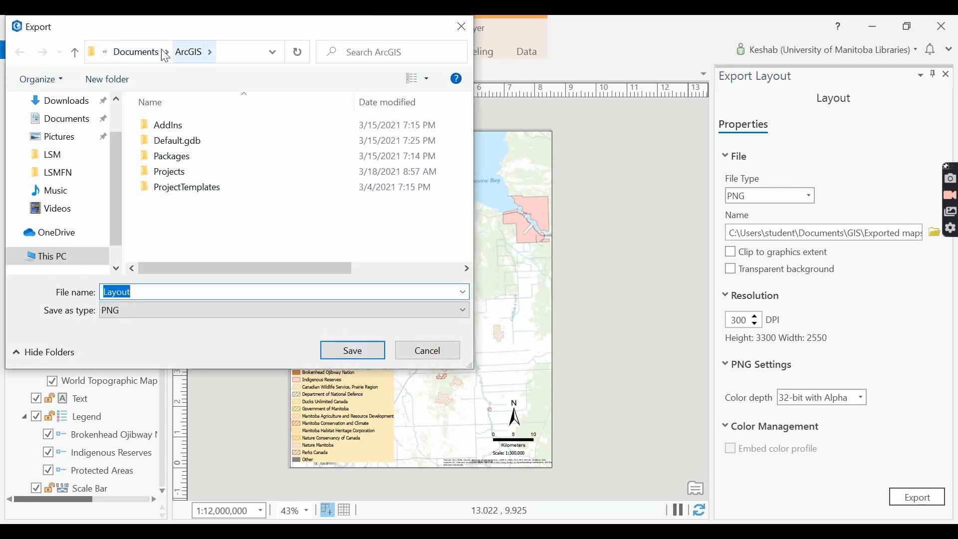
left_click(124, 52)
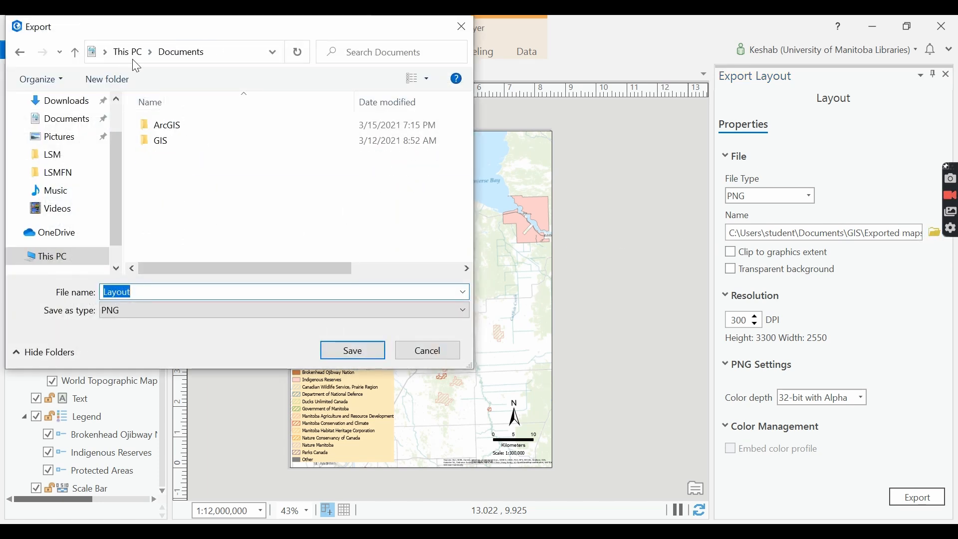
double_click(164, 141)
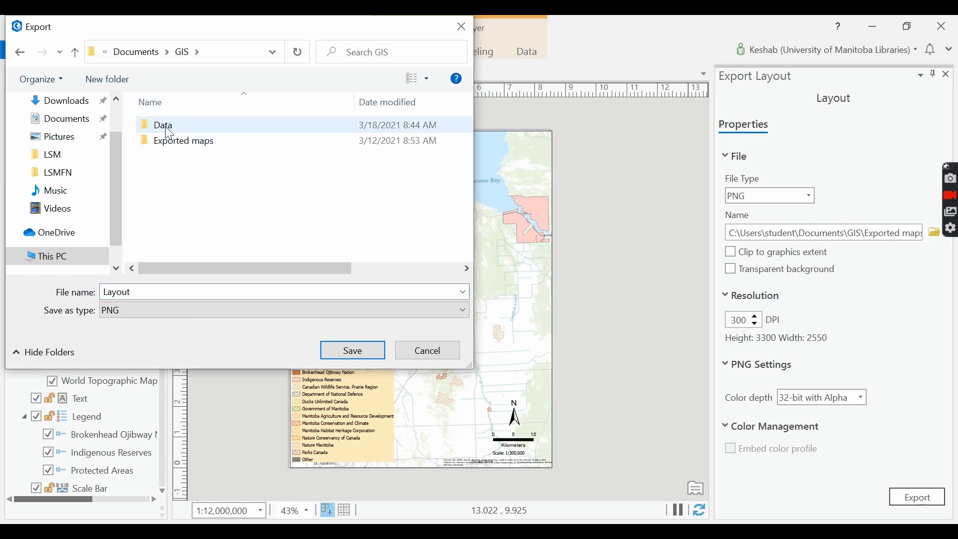
left_click(165, 127)
double_click(166, 127)
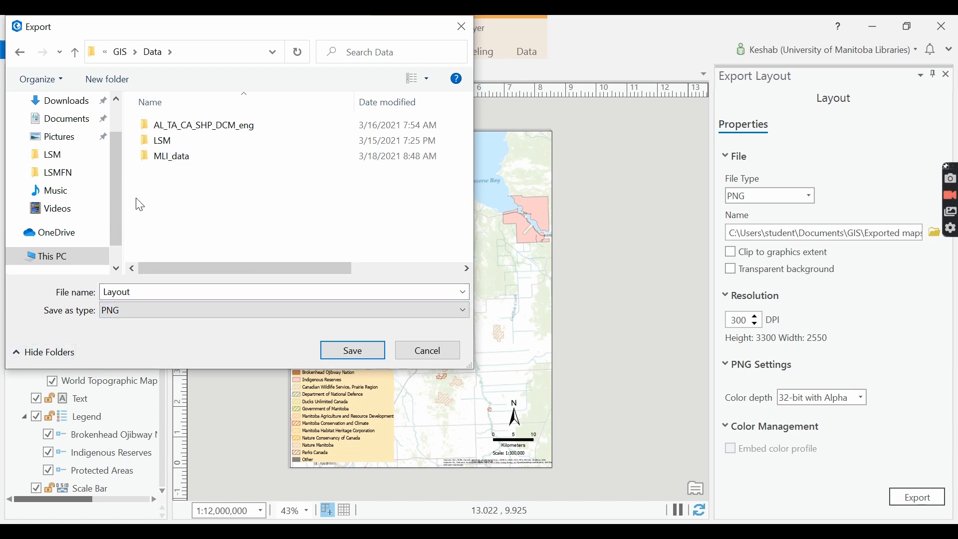
left_click_drag(118, 193, 106, 291)
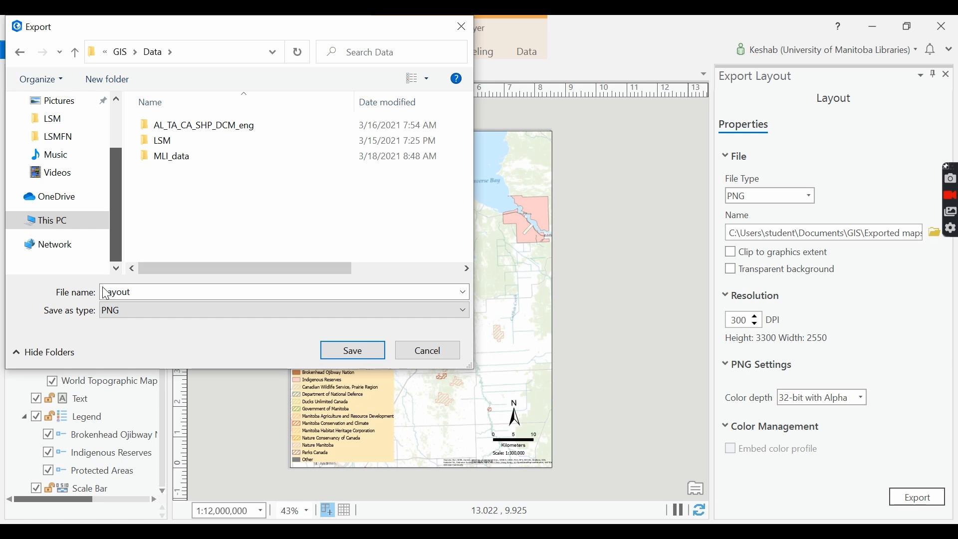
scroll(116, 172, "up", 2)
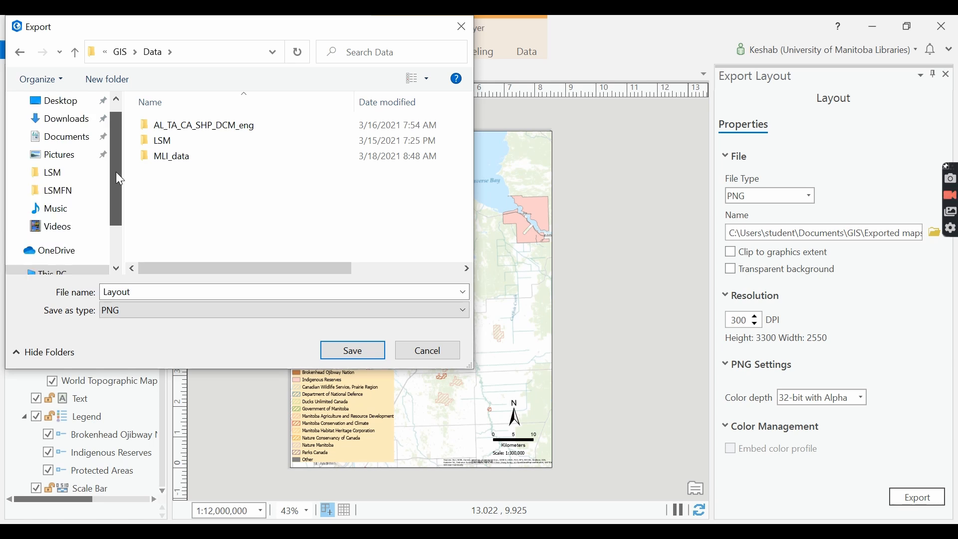
left_click(152, 55)
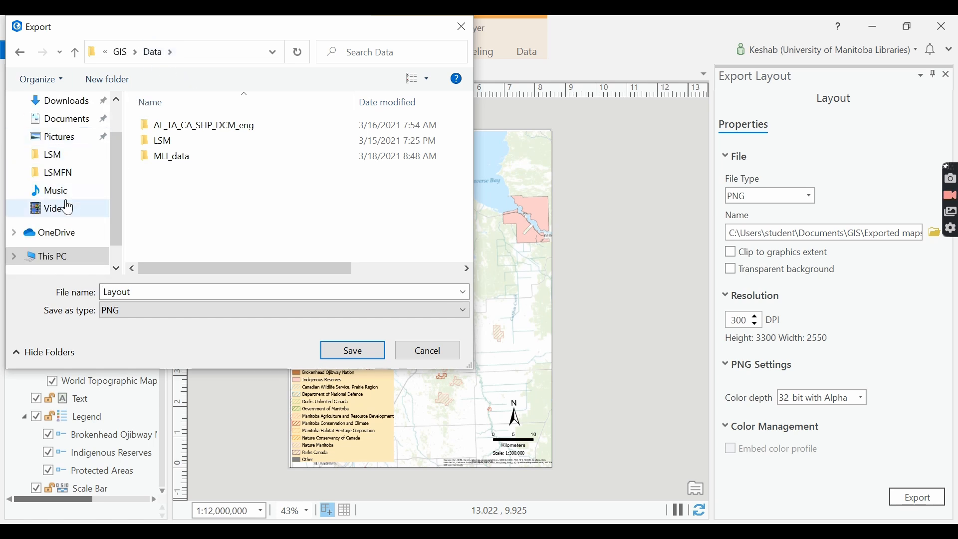
left_click(86, 125)
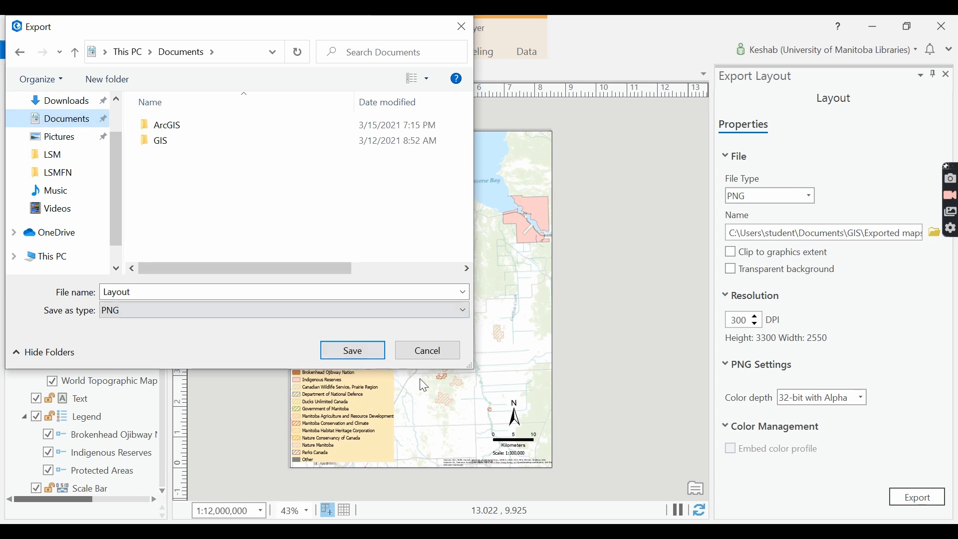
left_click(429, 352)
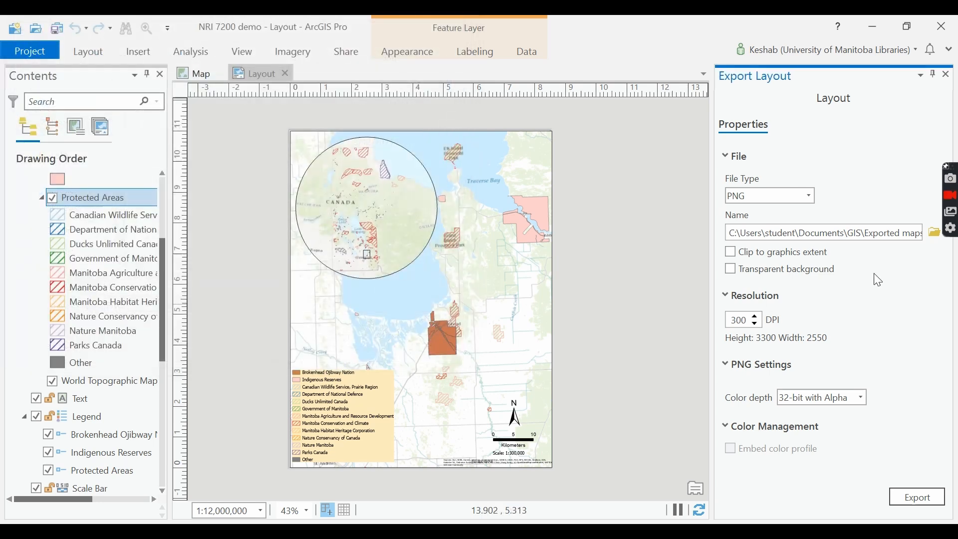
Set the export destination to the Desktop with the file name Demo map, and export the layout
left_click(938, 232)
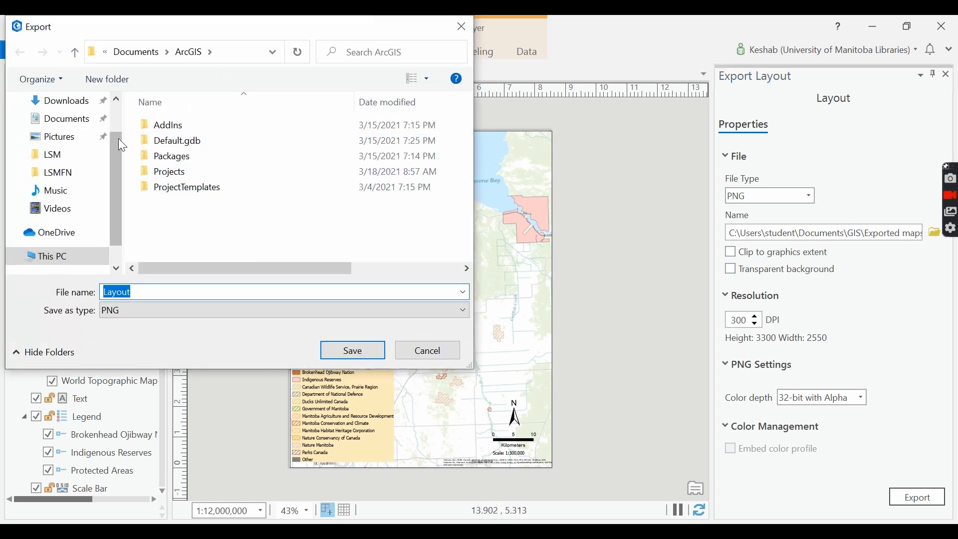
left_click_drag(115, 149, 92, 85)
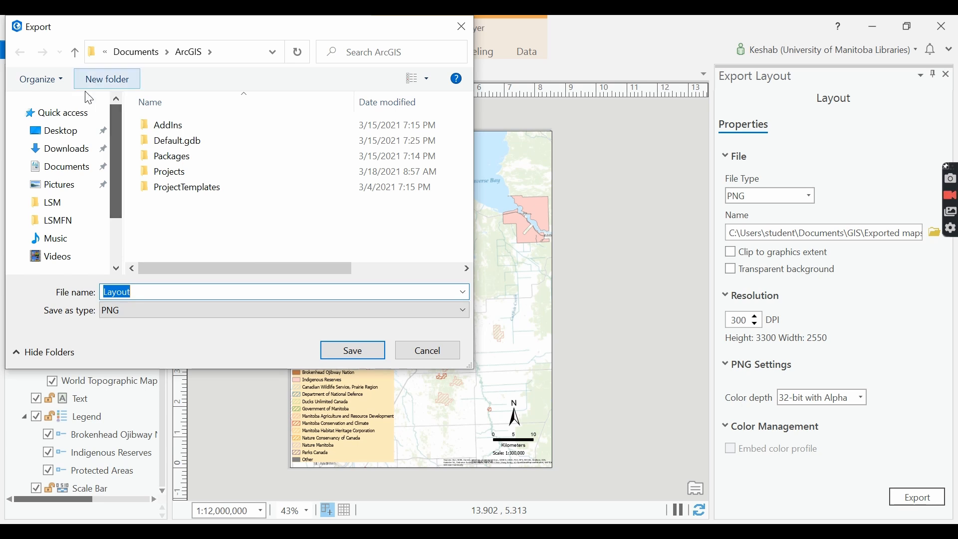
left_click(66, 136)
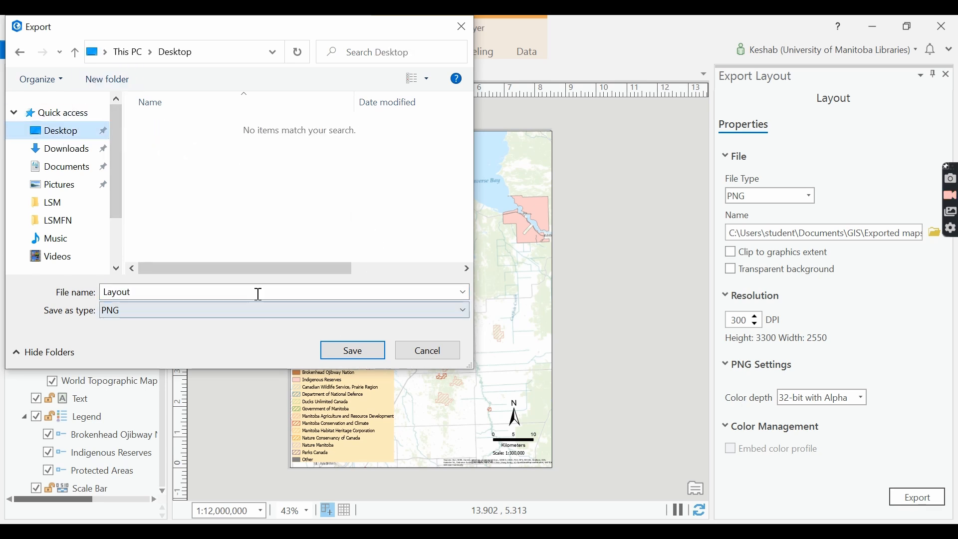
double_click(200, 293)
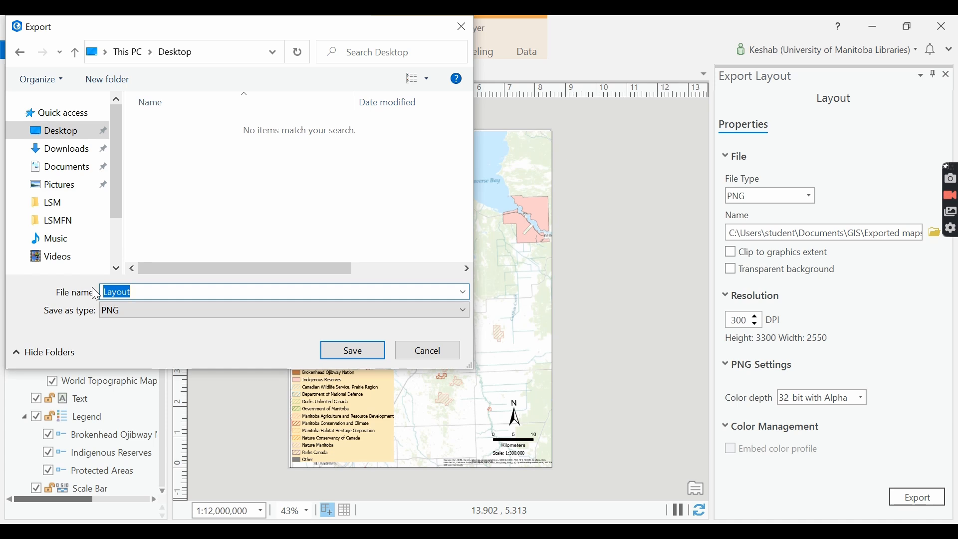
type("Demo map")
left_click(361, 347)
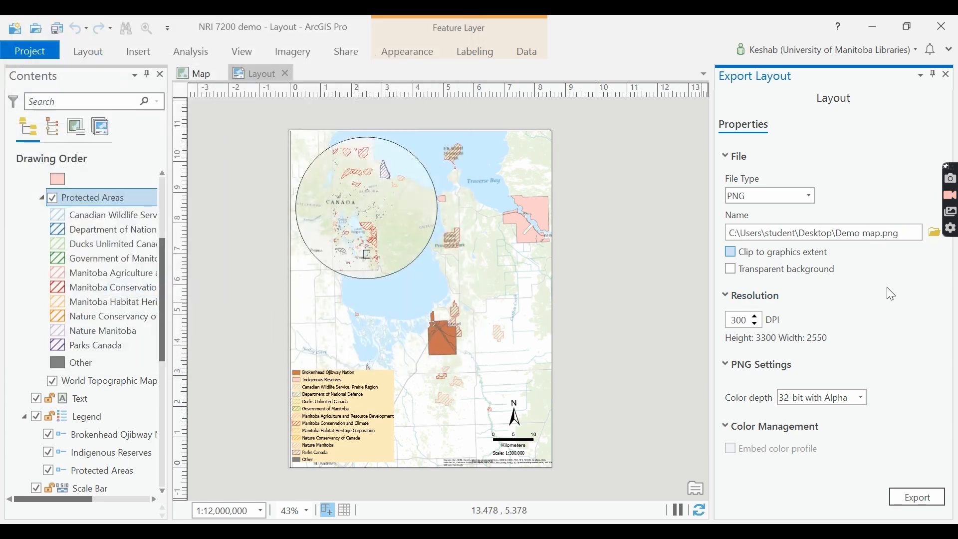
left_click(915, 496)
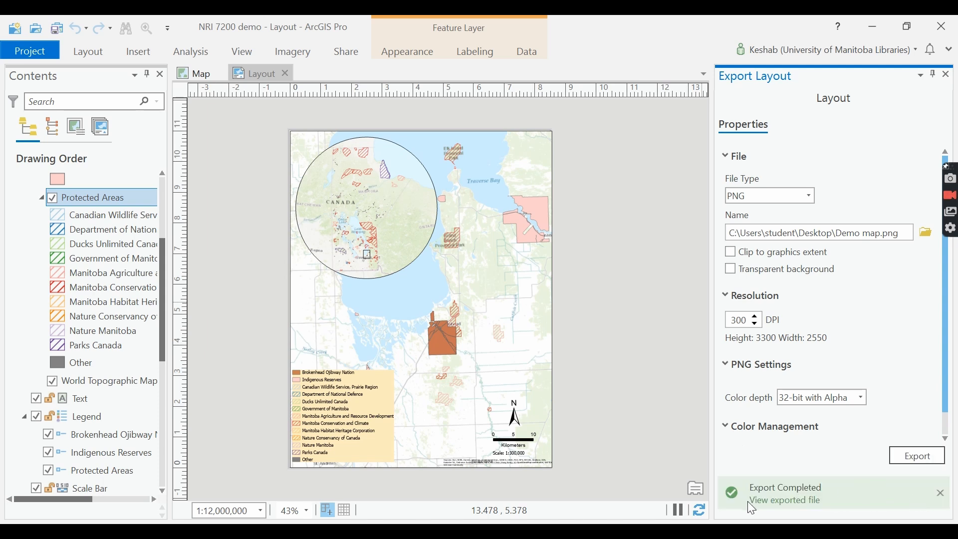
View the exported Demo map.png in the photo viewer, examine its inset, main map, legend, scale elements and credits up close, and close the viewer
left_click(768, 500)
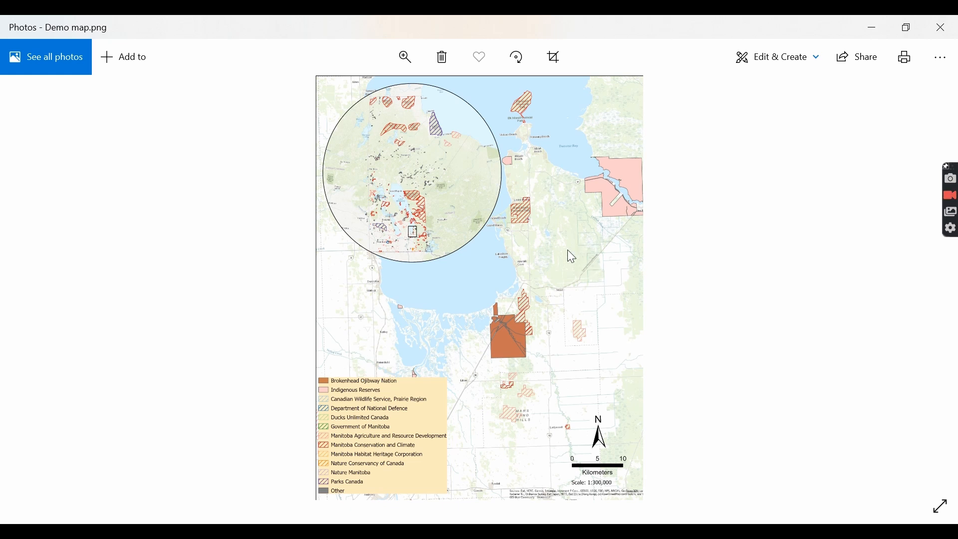
scroll(572, 257, "up", 3)
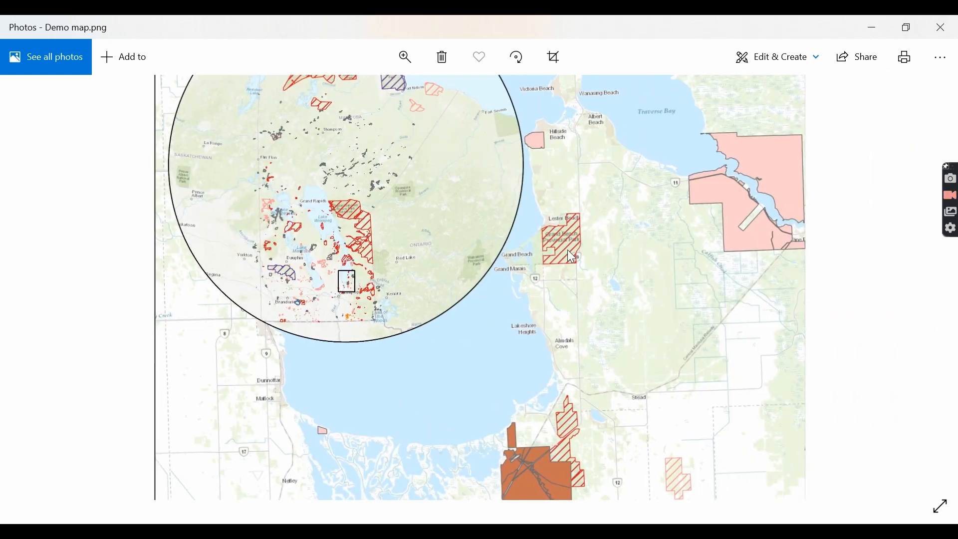
scroll(547, 397, "up", 1)
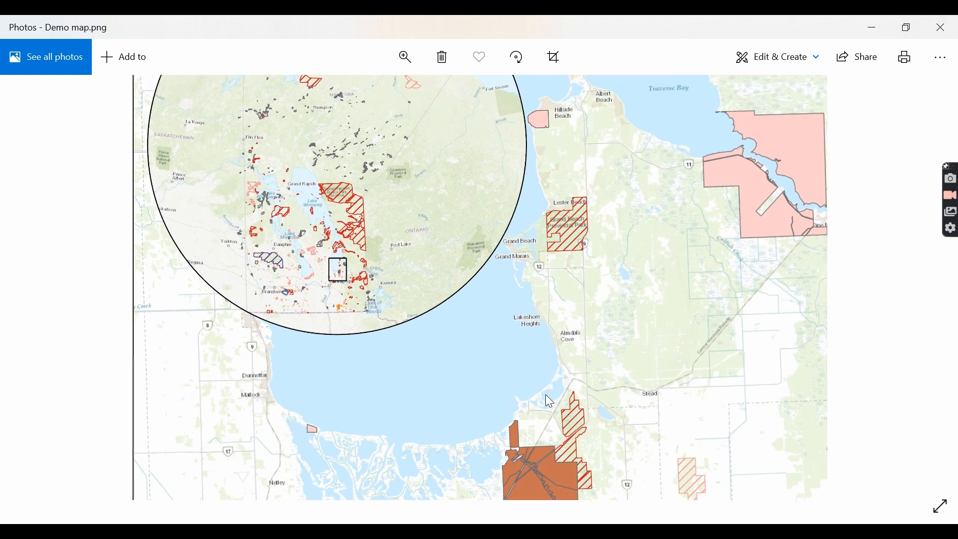
left_click_drag(549, 401, 517, 59)
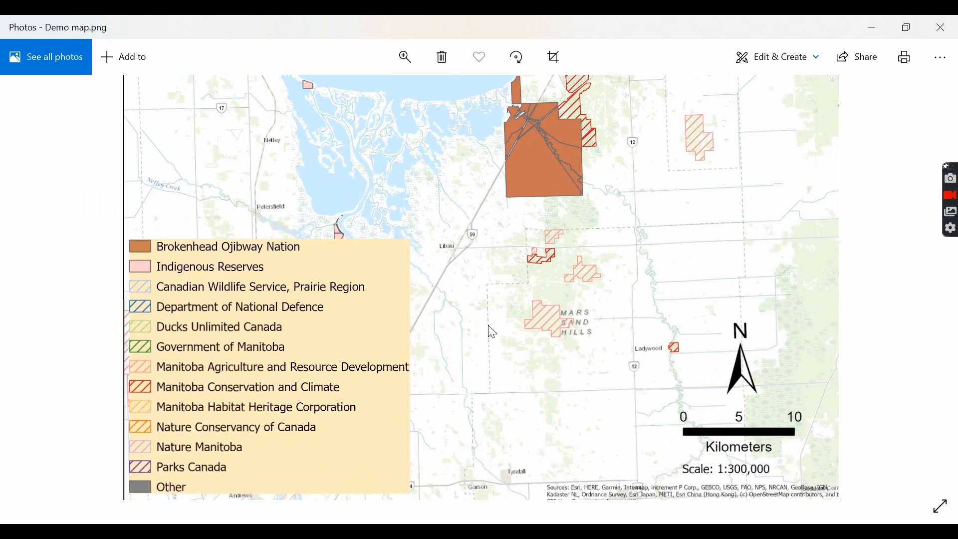
left_click_drag(489, 331, 248, 329)
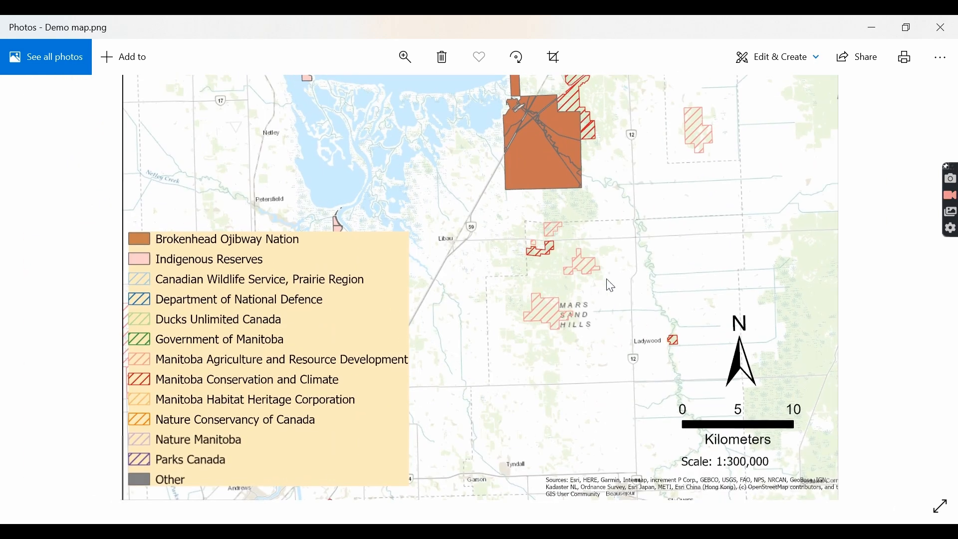
scroll(637, 281, "up", 5)
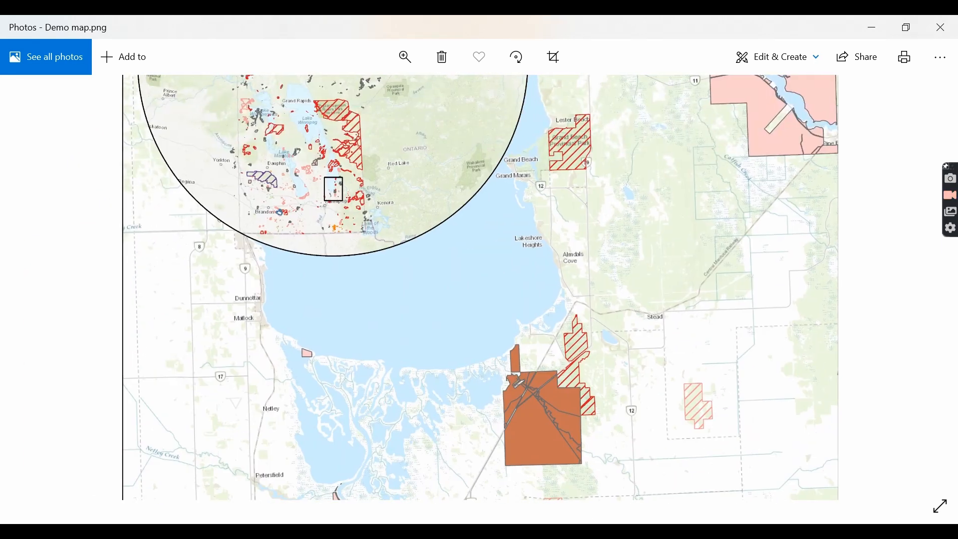
scroll(648, 359, "up", 3)
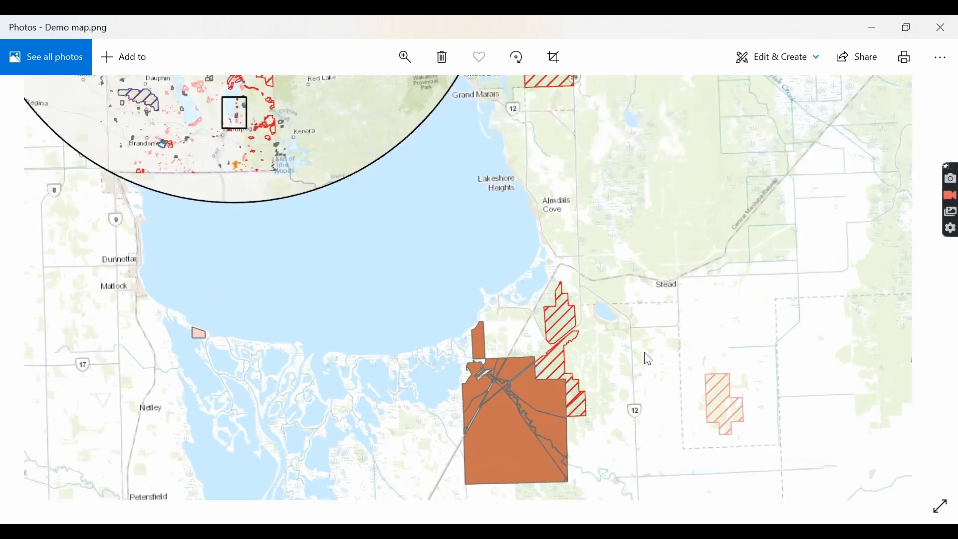
scroll(648, 359, "down", 5)
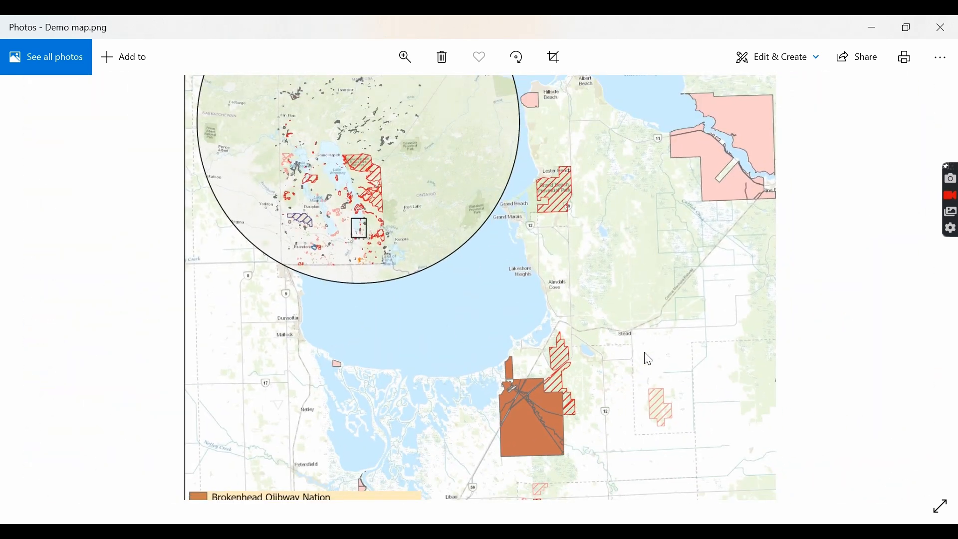
scroll(635, 420, "down", 2)
scroll(636, 422, "up", 2)
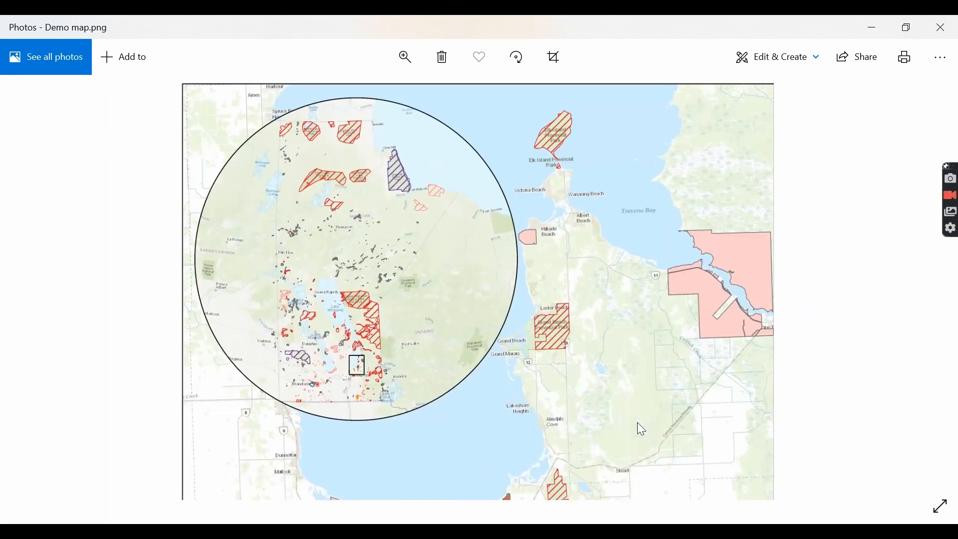
scroll(378, 312, "up", 3)
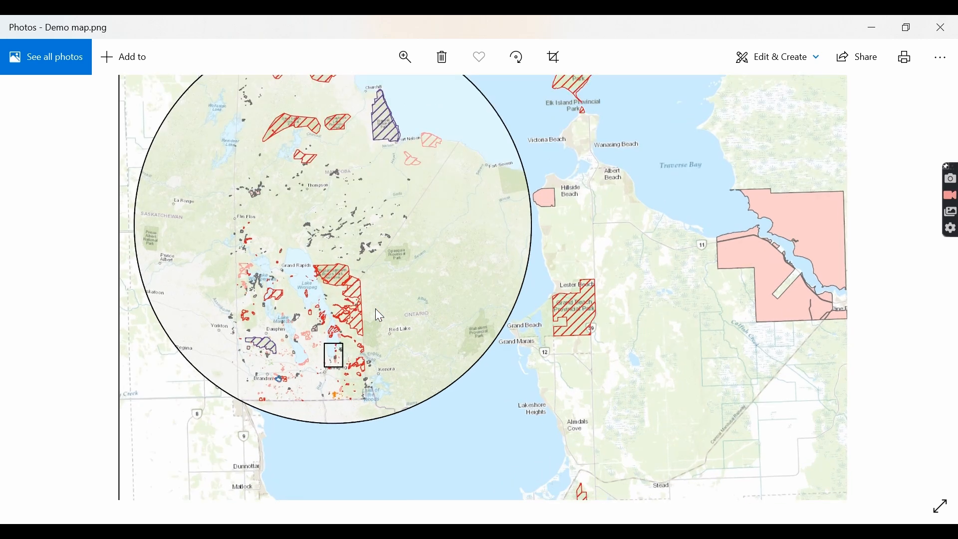
left_click_drag(315, 173, 475, 270)
scroll(471, 263, "down", 4)
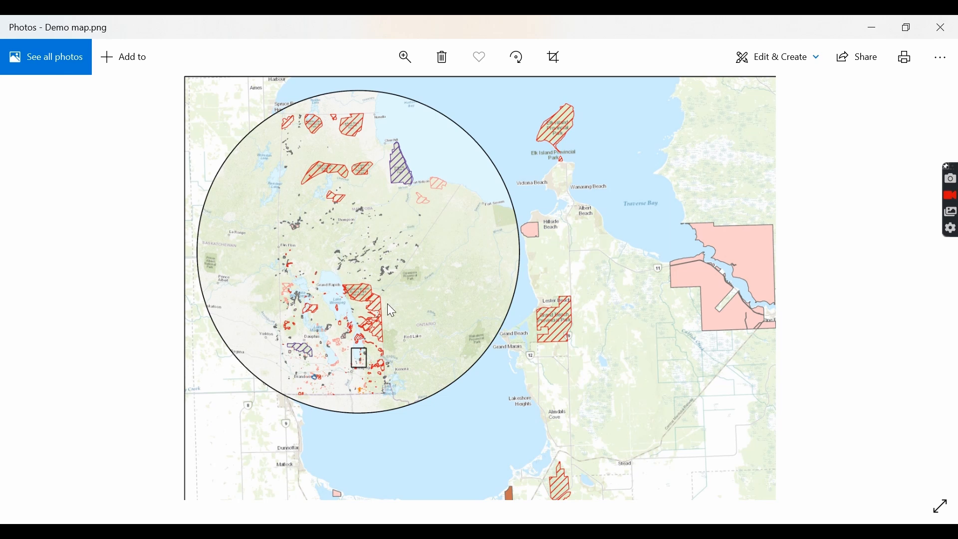
left_click(940, 28)
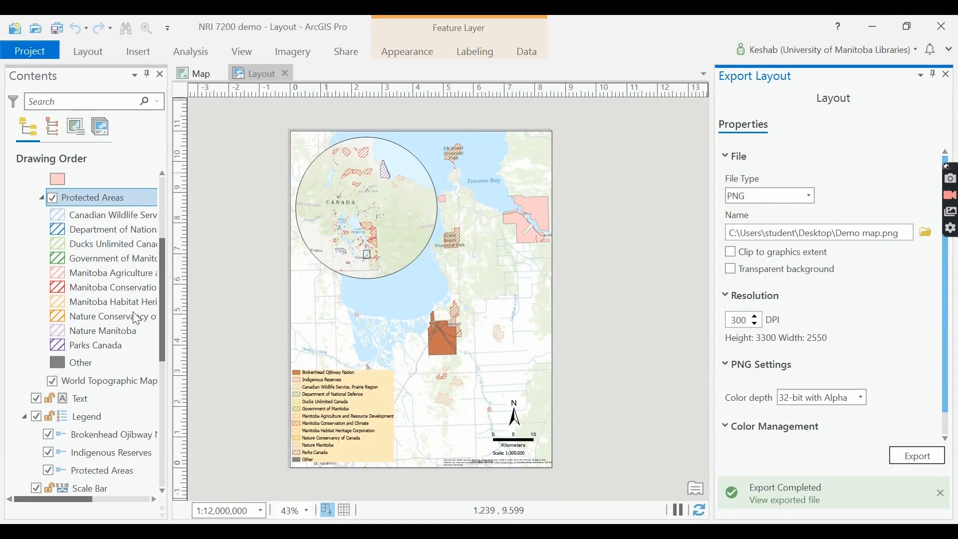
left_click_drag(163, 320, 175, 227)
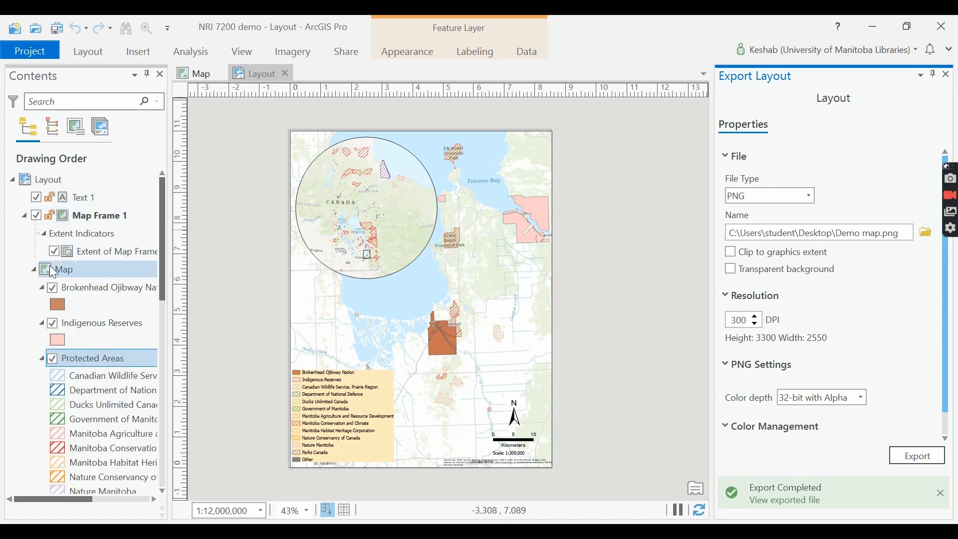